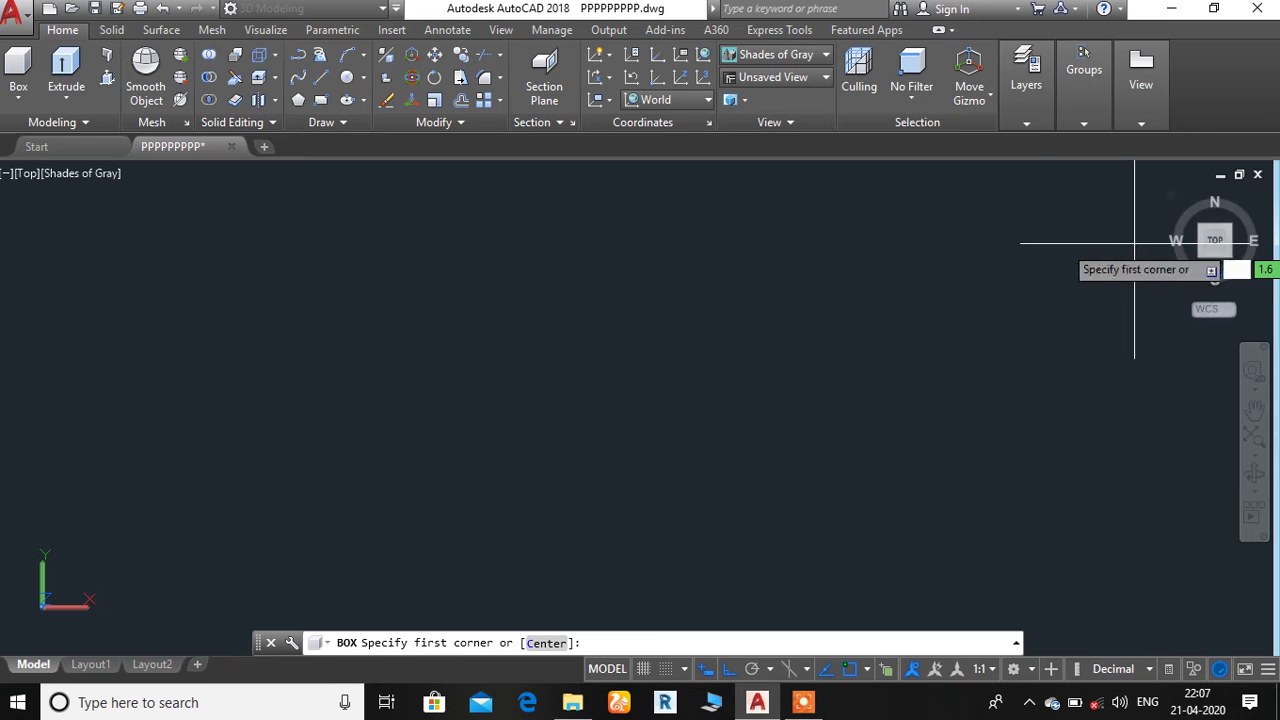
Draw a solid box freehand in the southwest isometric view, setting its base corners and its height.
click(1206, 262)
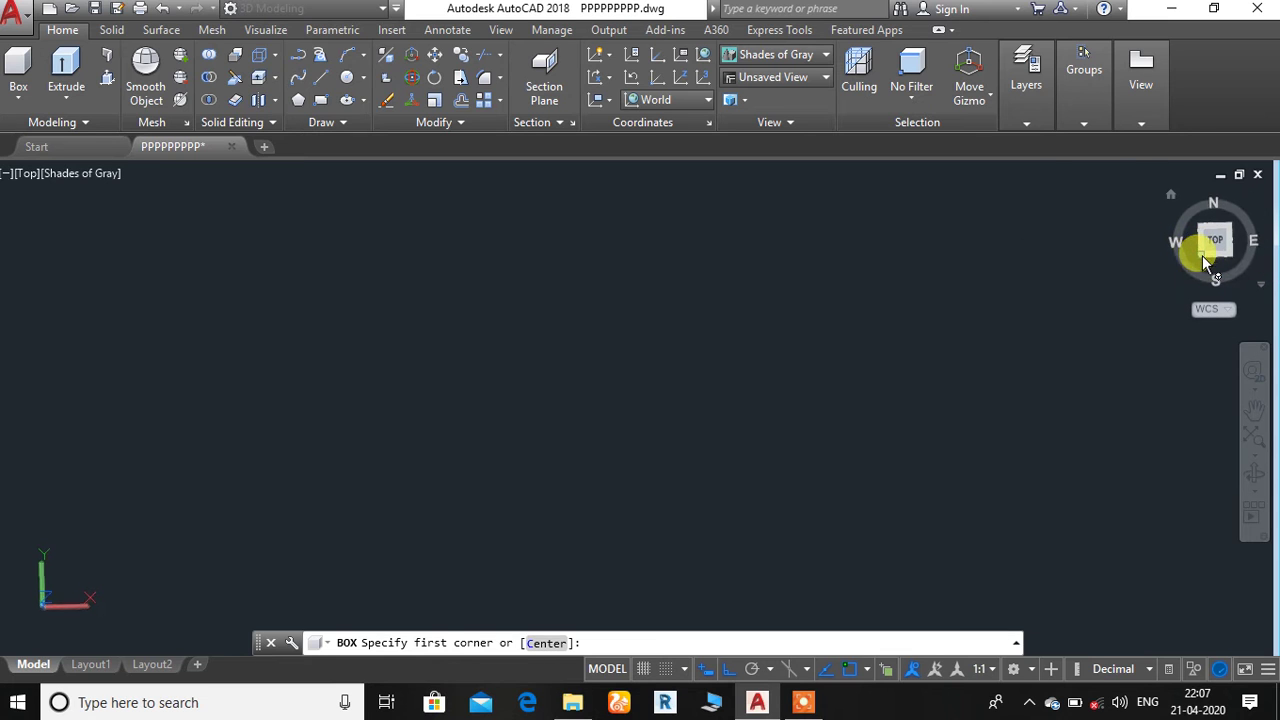
click(224, 367)
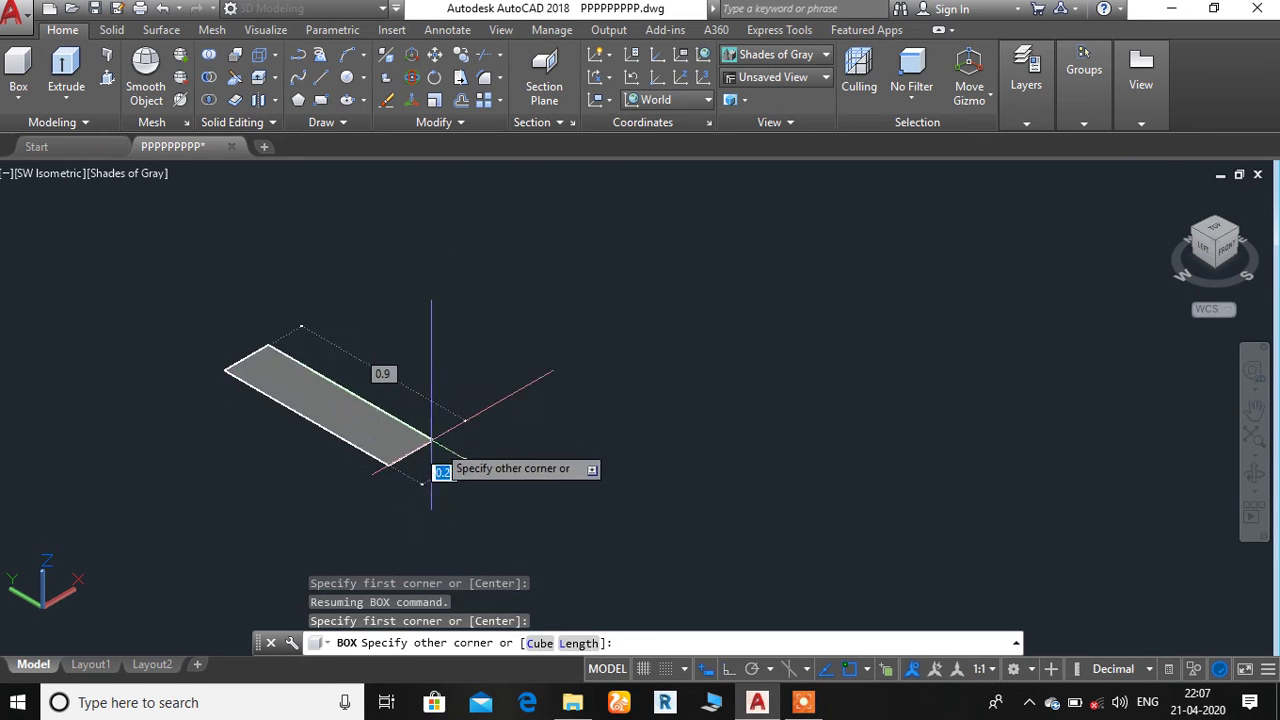
click(457, 442)
click(449, 289)
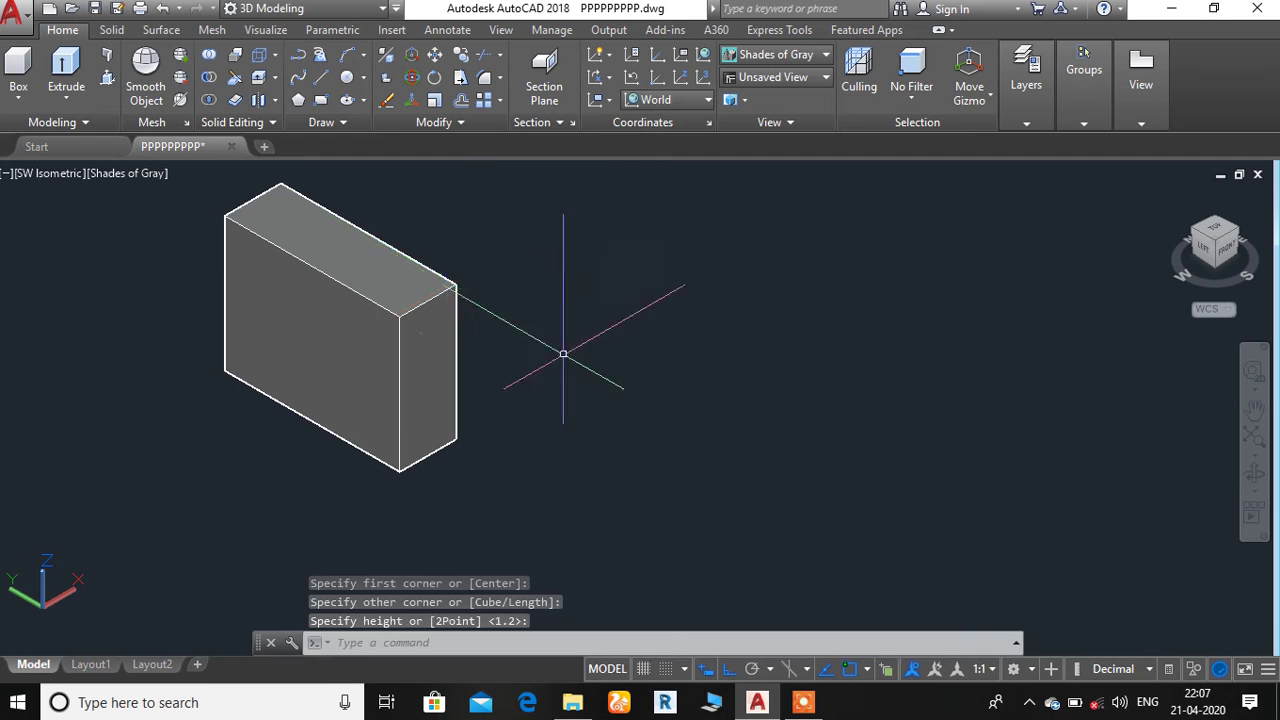
Draw a low, wide solid cylinder beside the box, placing its centre, radius and height freehand.
click(40, 92)
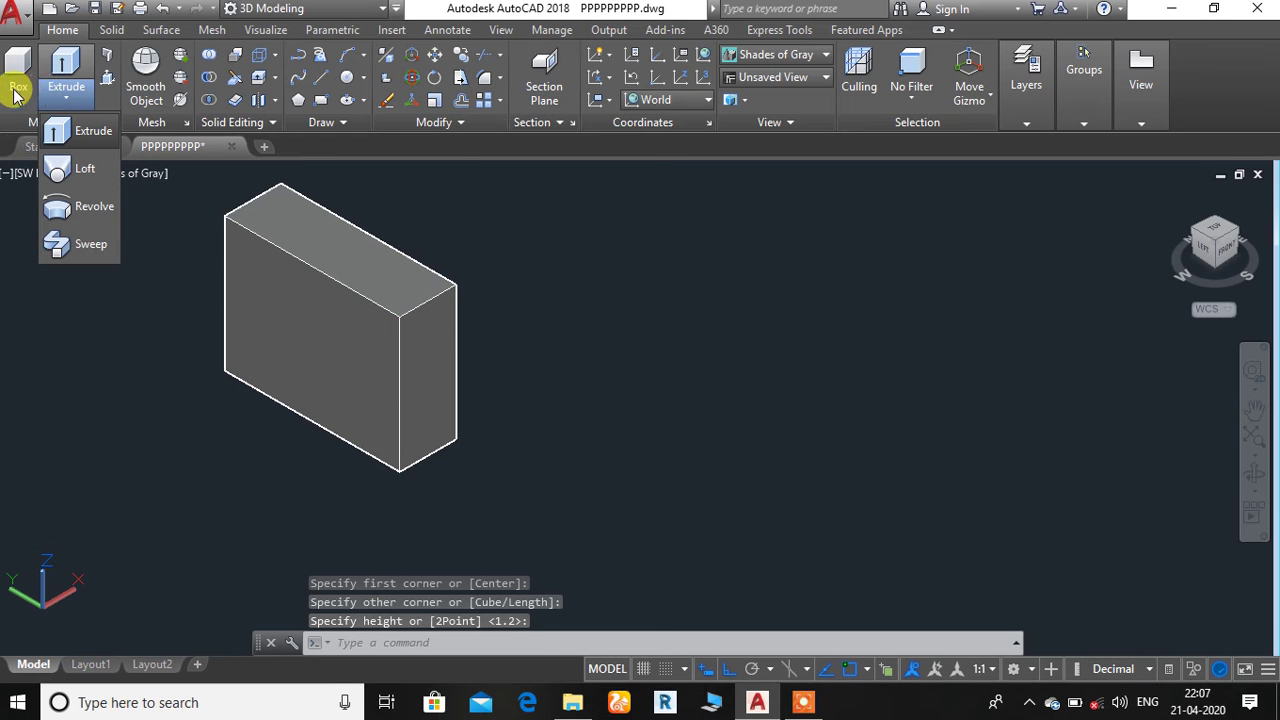
click(17, 92)
click(30, 166)
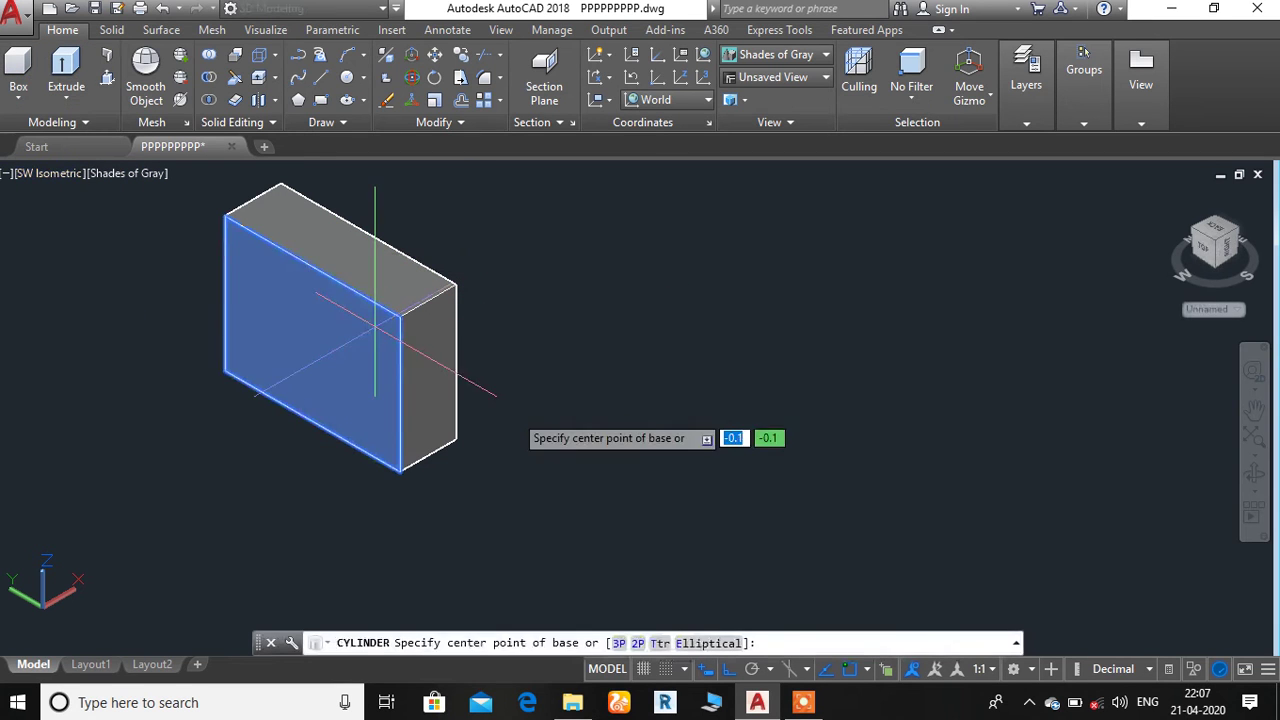
click(704, 423)
click(863, 333)
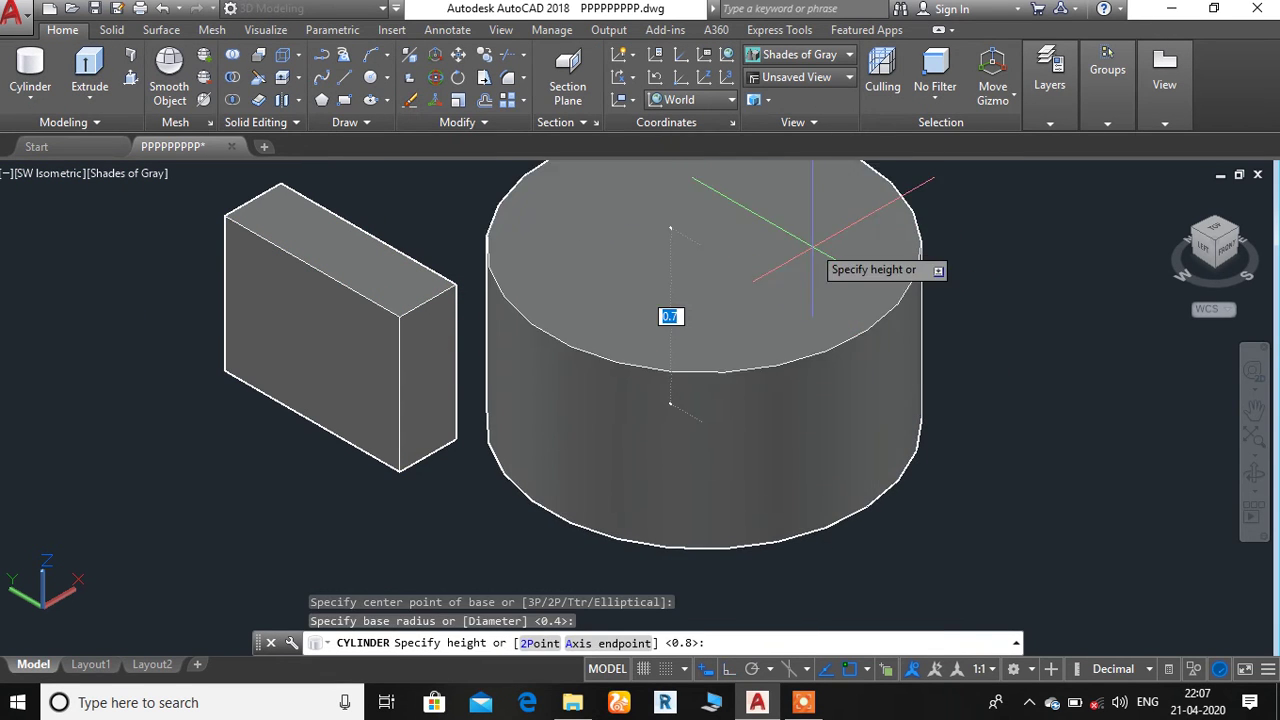
click(760, 345)
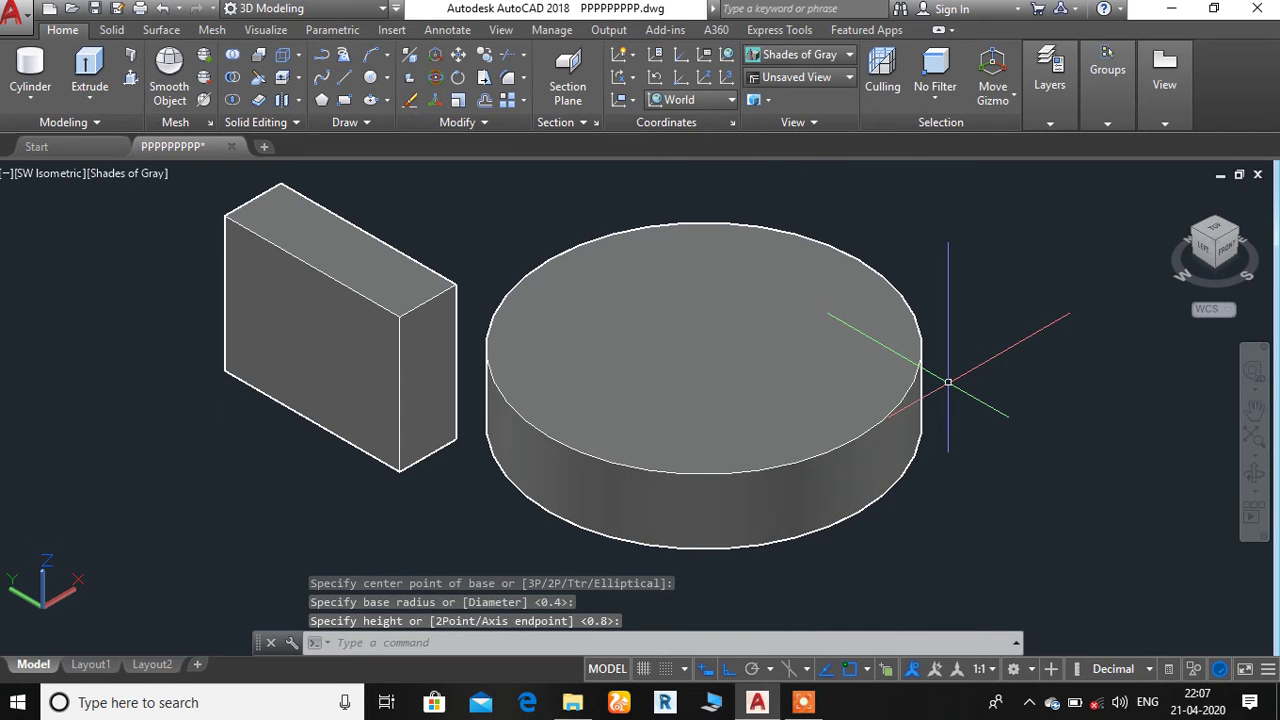
Erase the box and the cylinder from the drawing.
key(ctrl+a)
key(Delete)
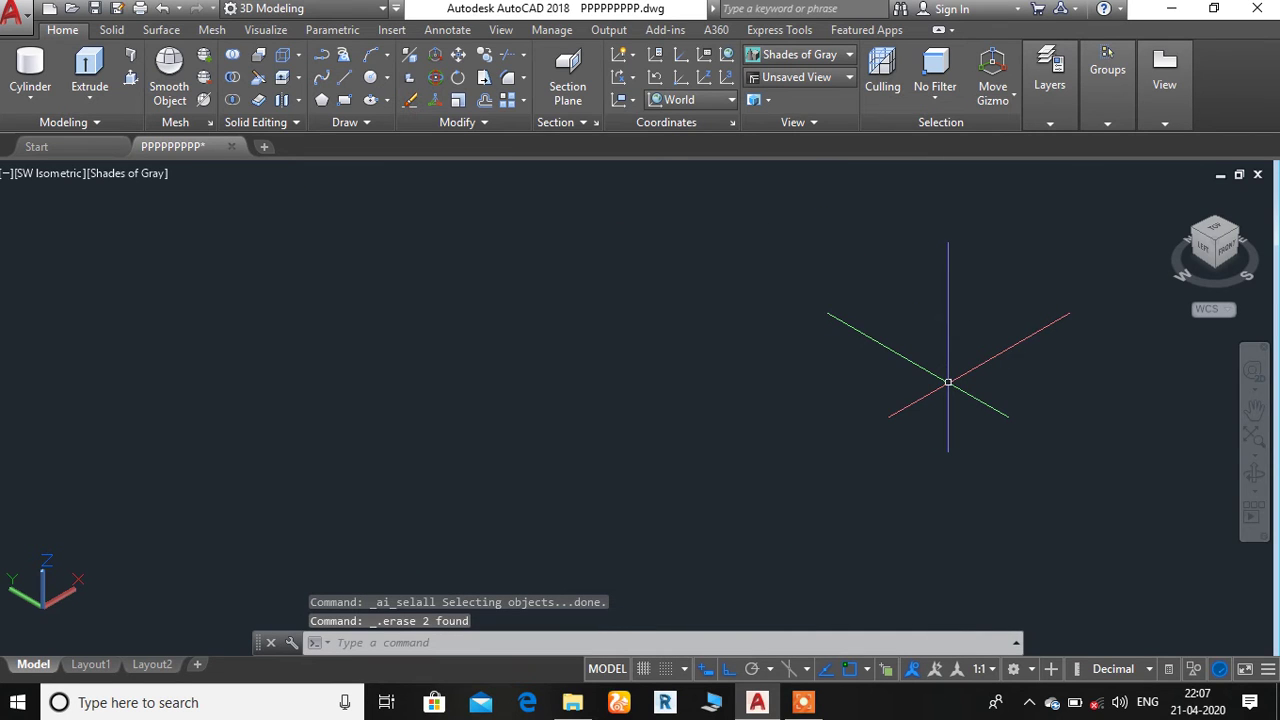
Draw a freehand rectangle in the top view with the Rectangle command.
click(1214, 234)
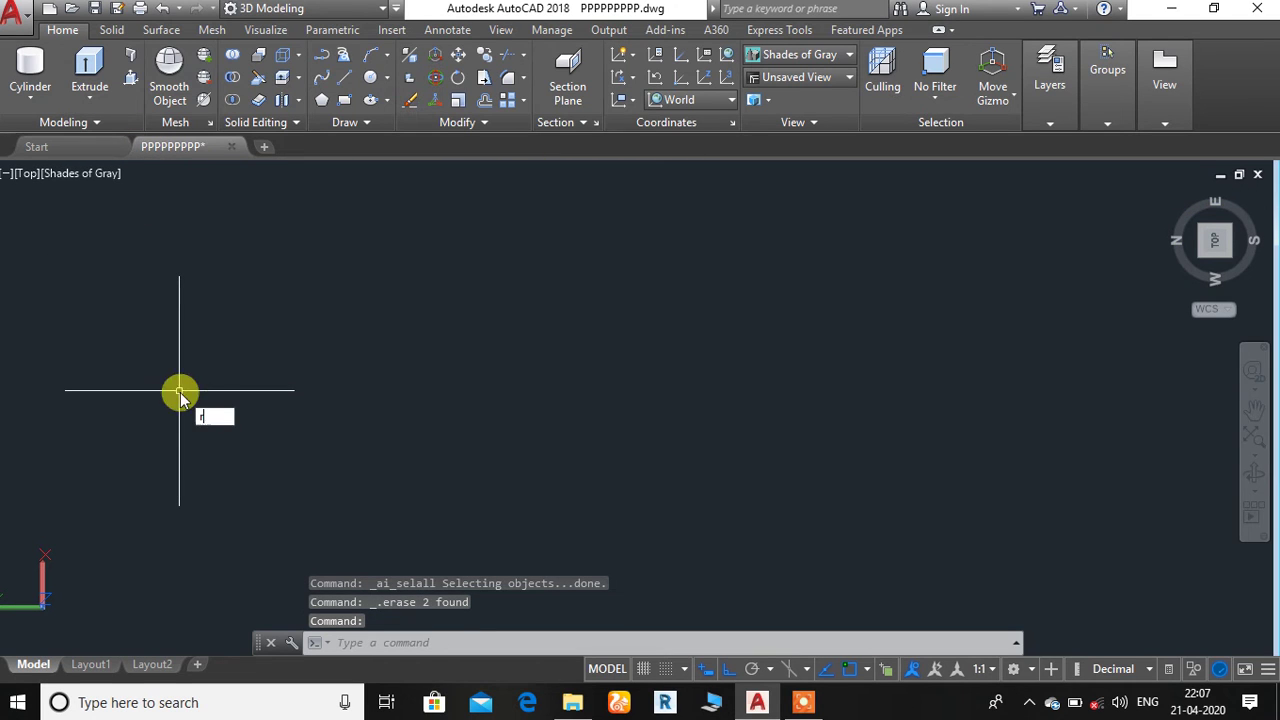
text(ee)
text(c)
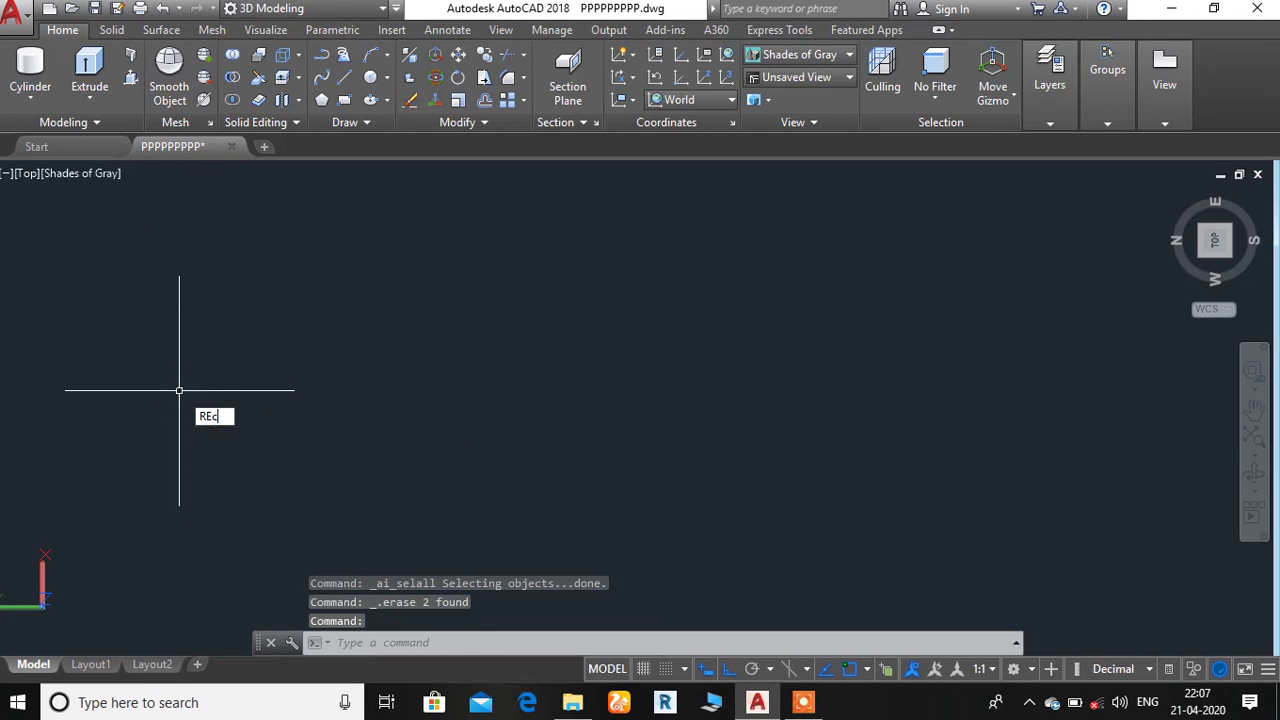
key(Return)
click(195, 380)
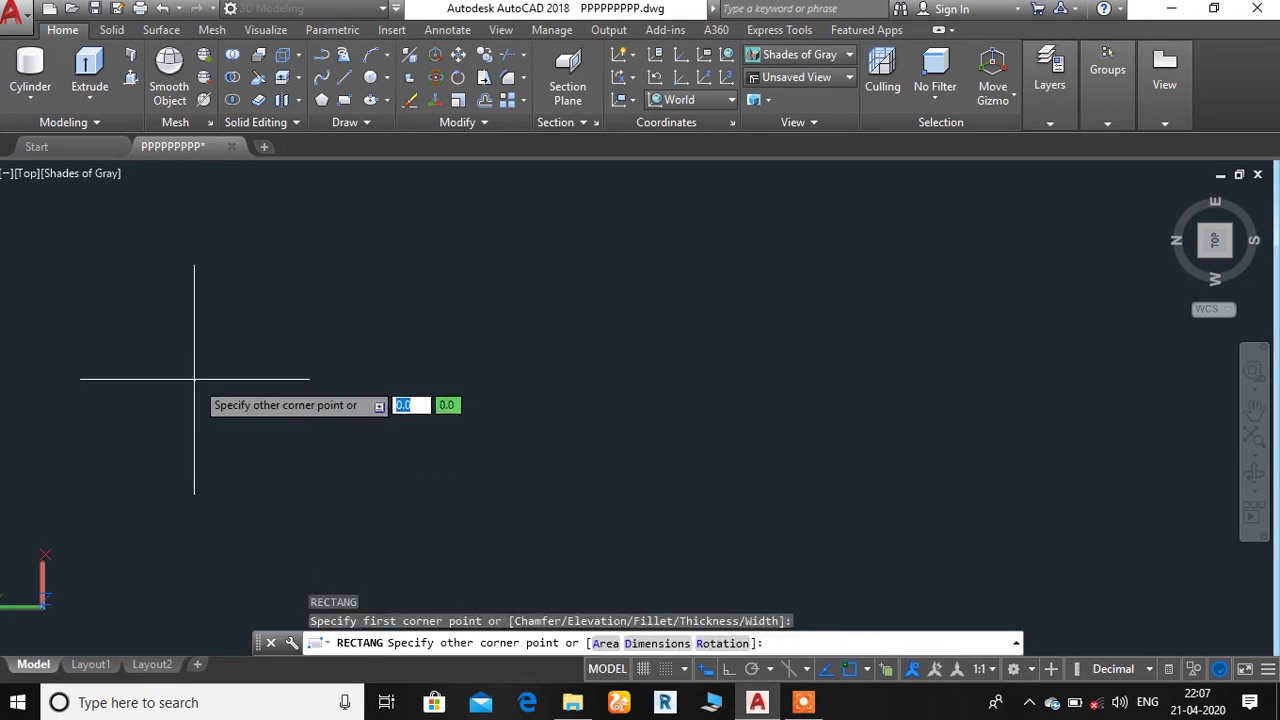
click(415, 546)
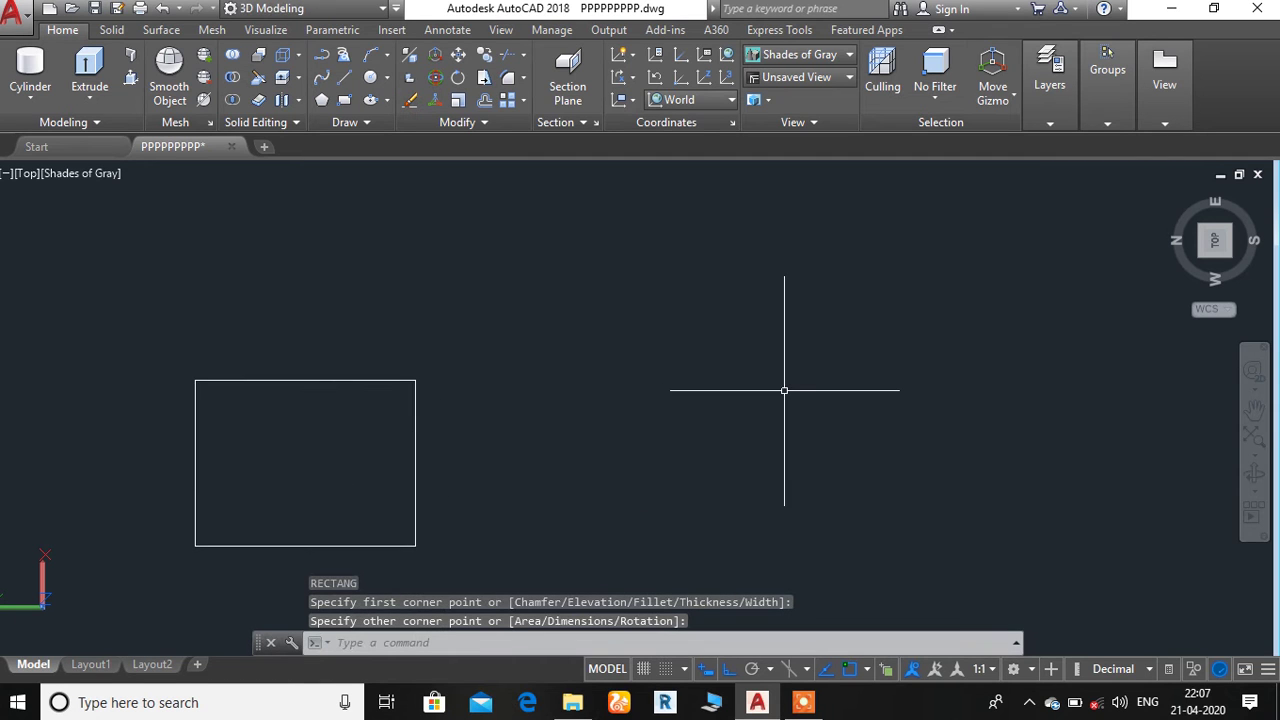
Draw a closed square beside the rectangle with the Line command, giving each side a length of 1.
text(l)
key(Return)
click(696, 357)
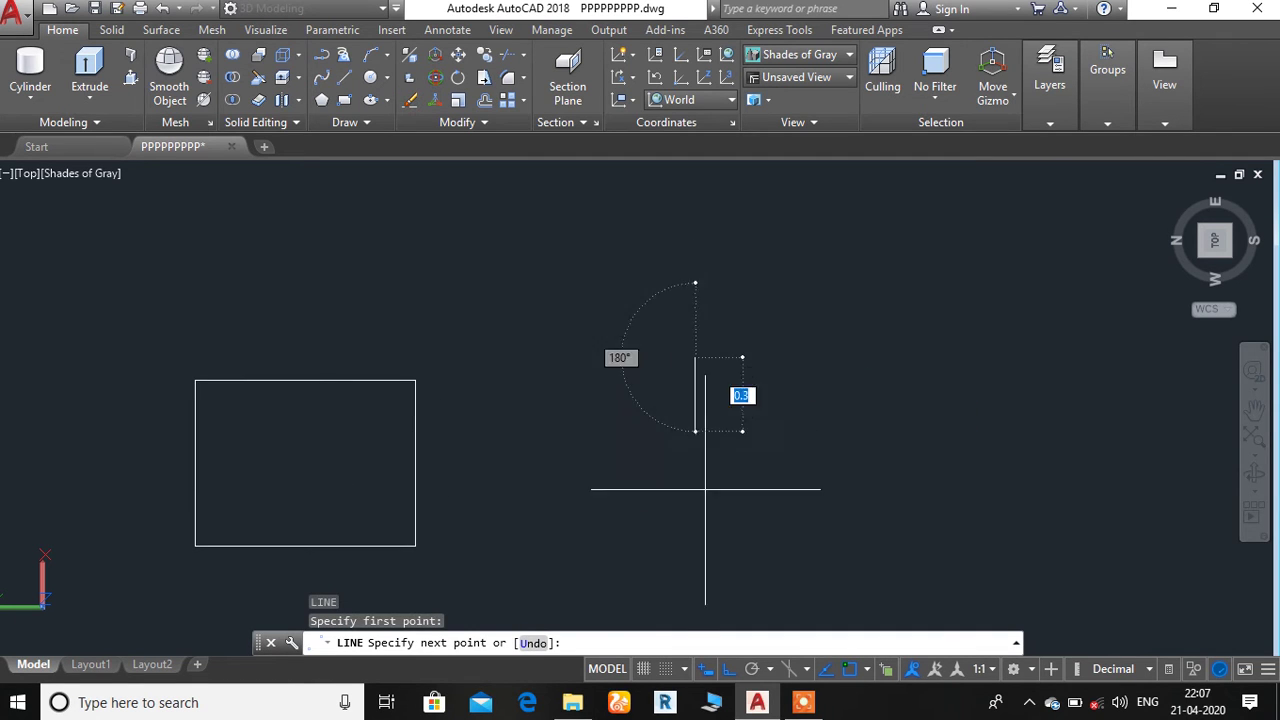
text(1)
key(Return)
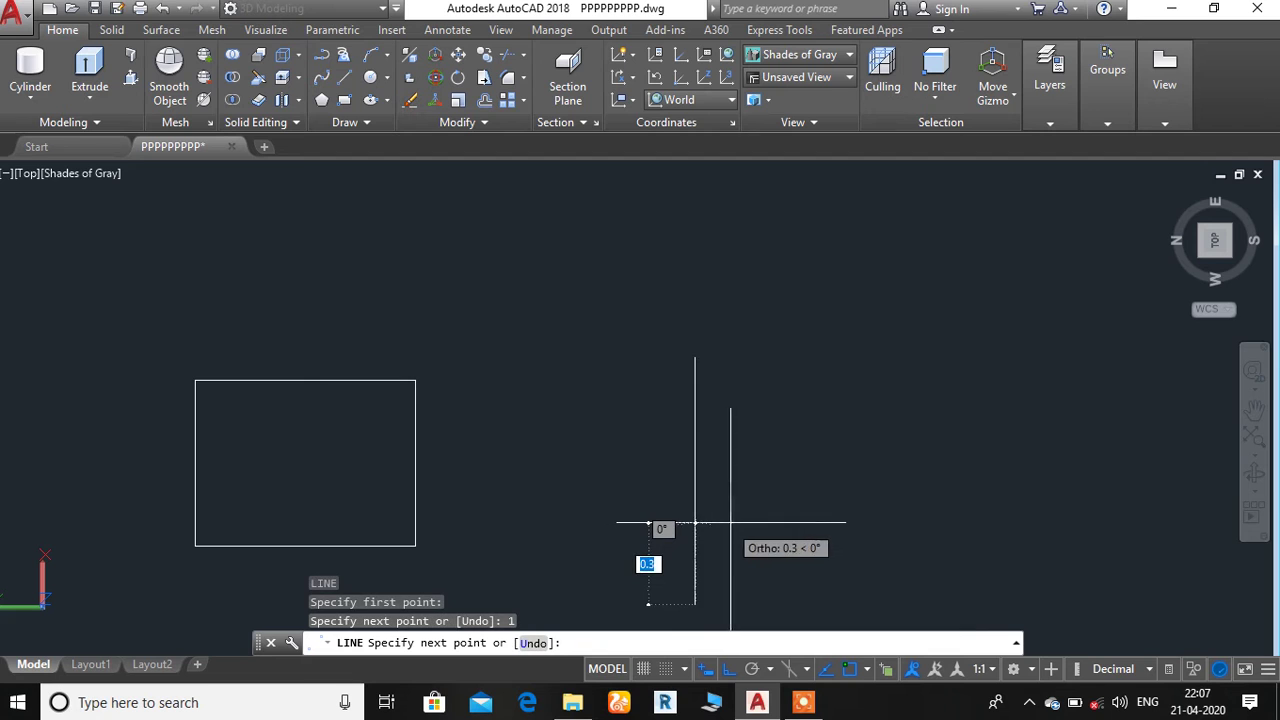
text(1)
key(Return)
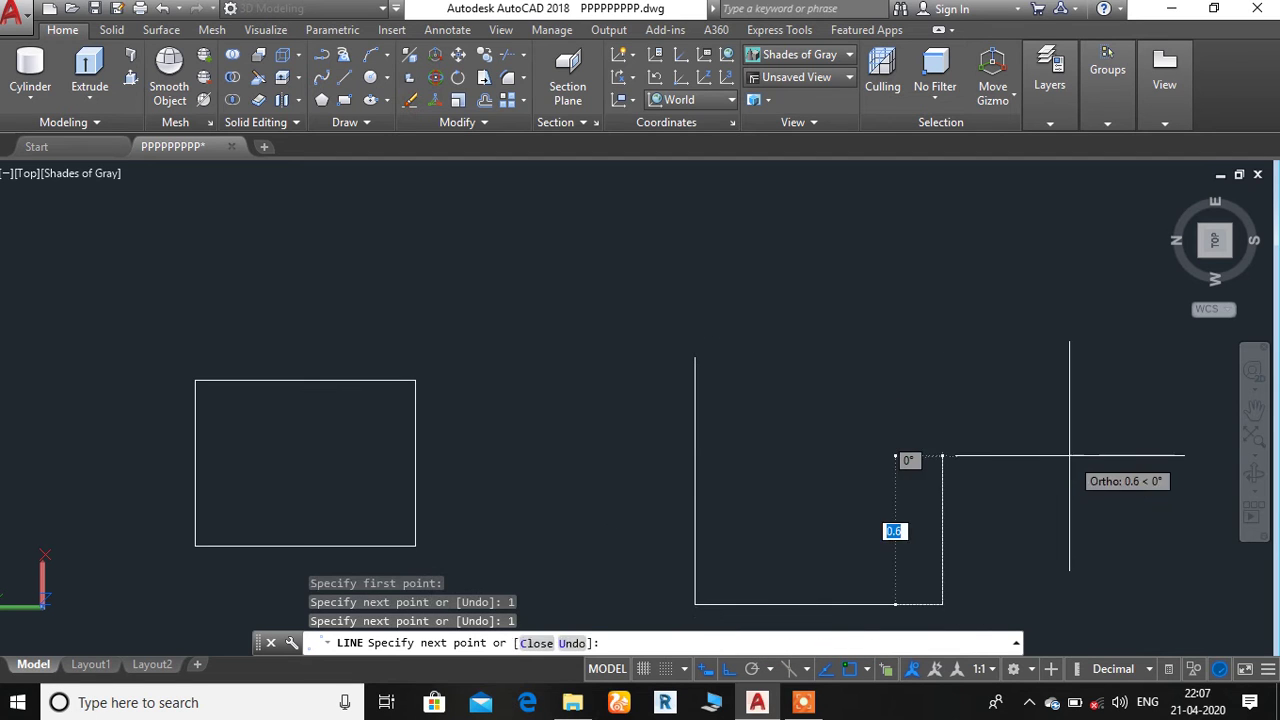
text(1)
key(Return)
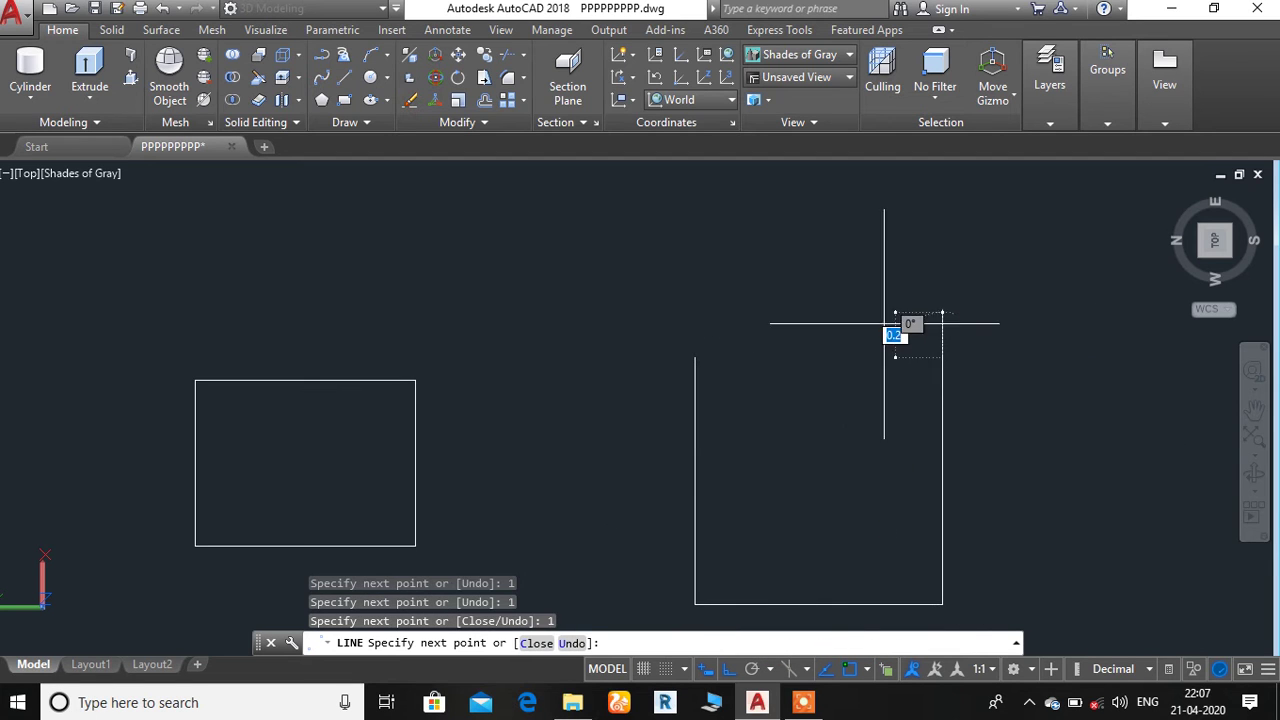
text(cl)
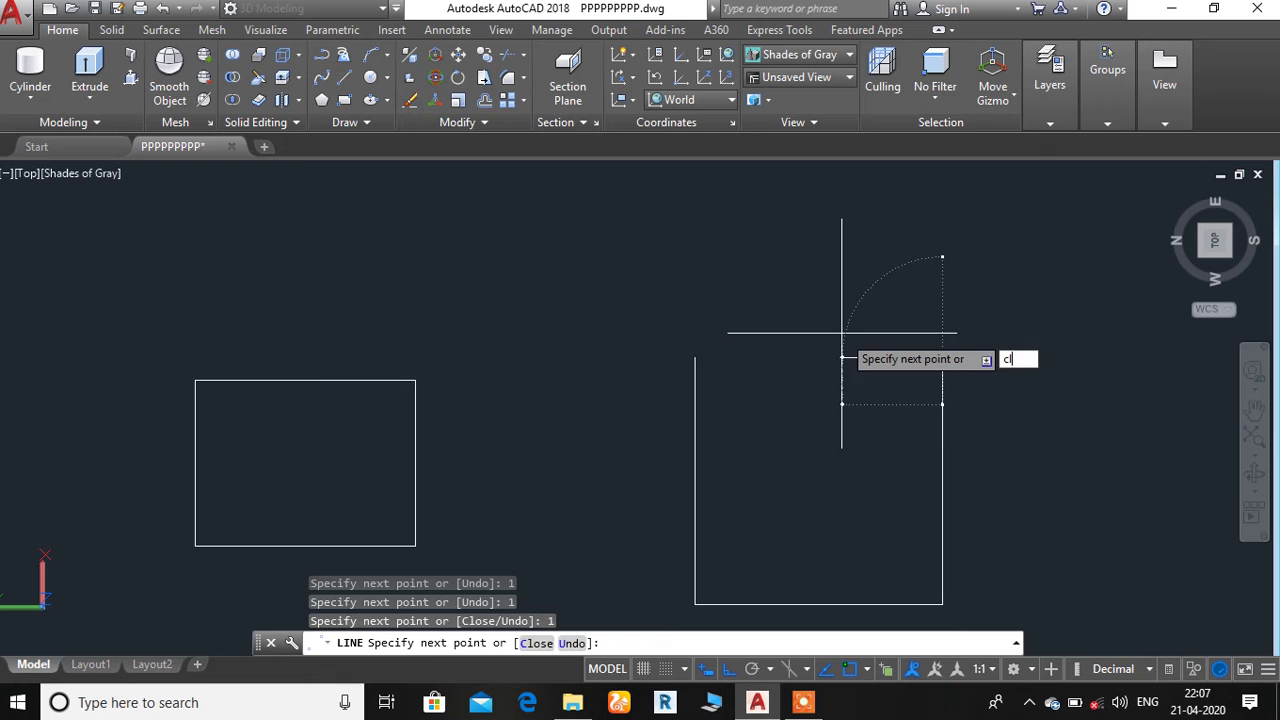
key(Return)
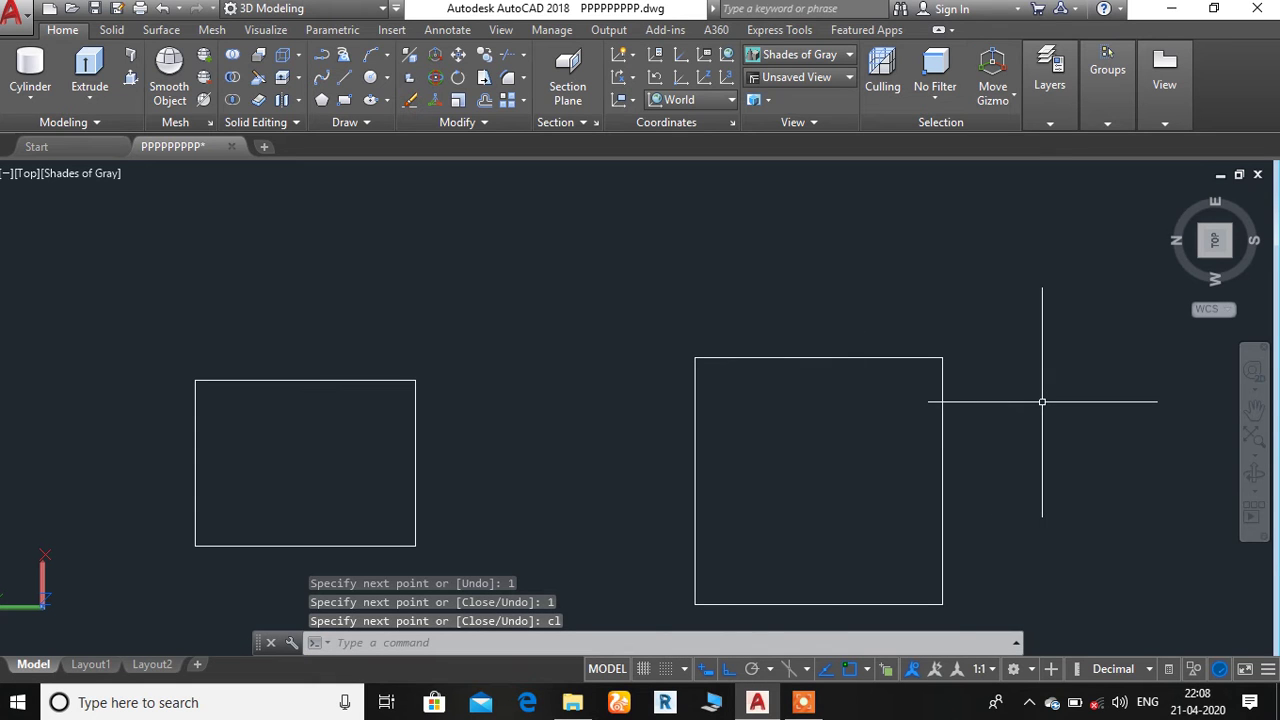
Try to extrude the rectangle upward as a solid in the northwest isometric view.
click(1204, 254)
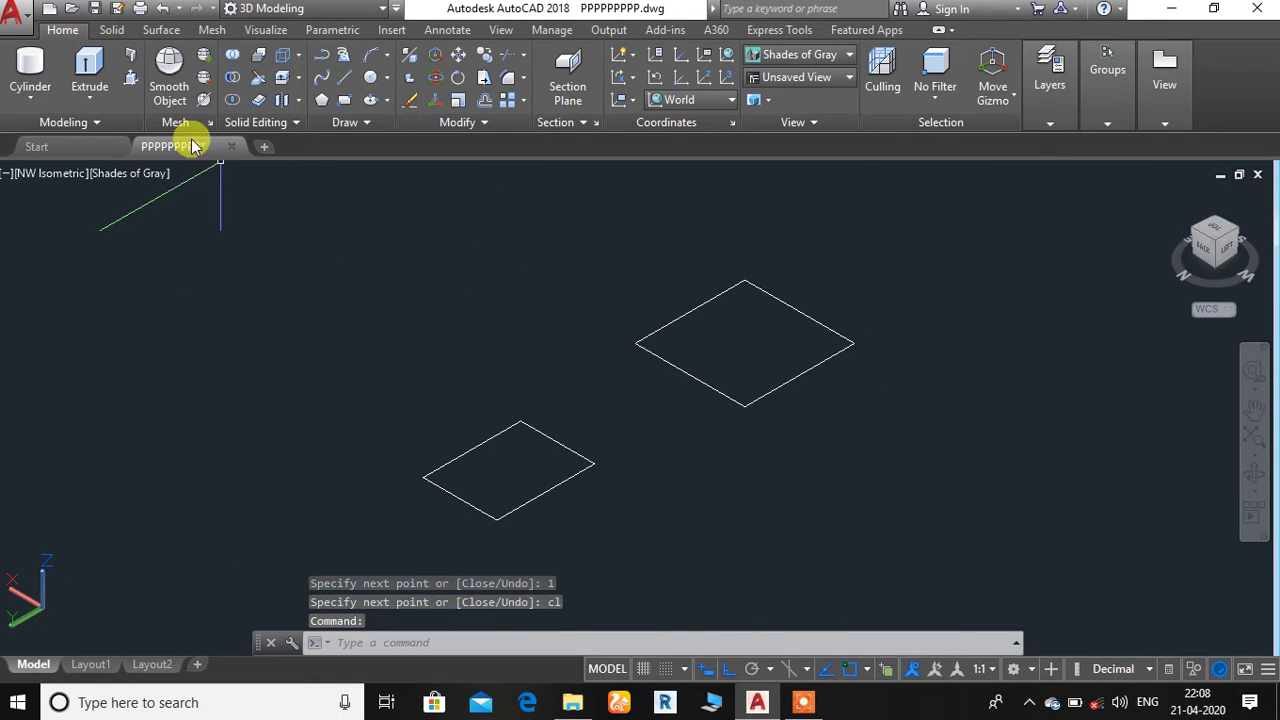
click(105, 87)
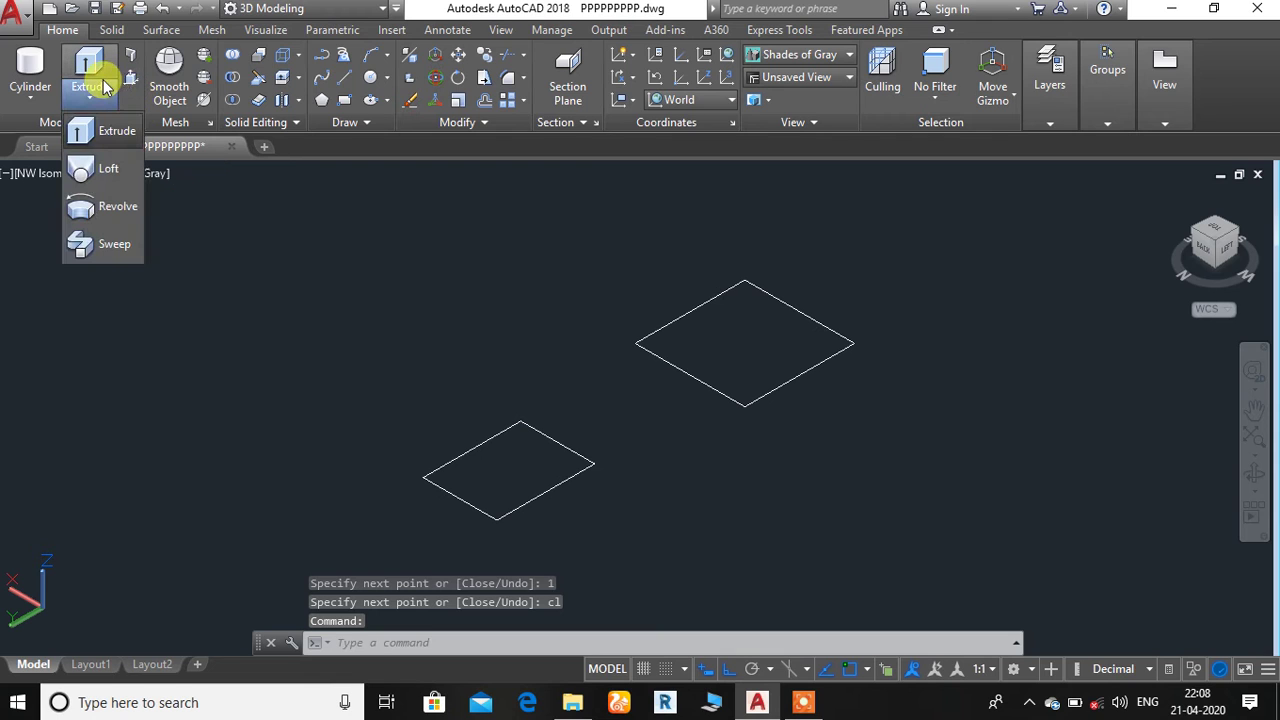
click(118, 133)
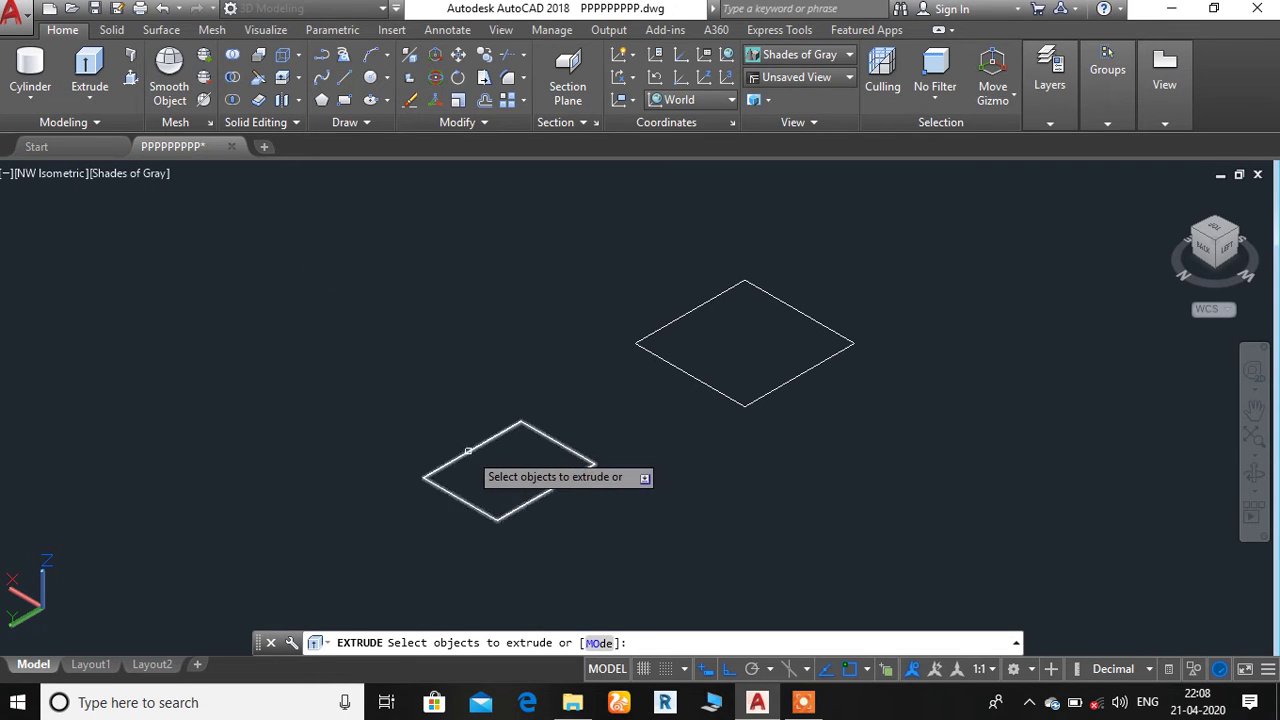
click(468, 451)
key(Return)
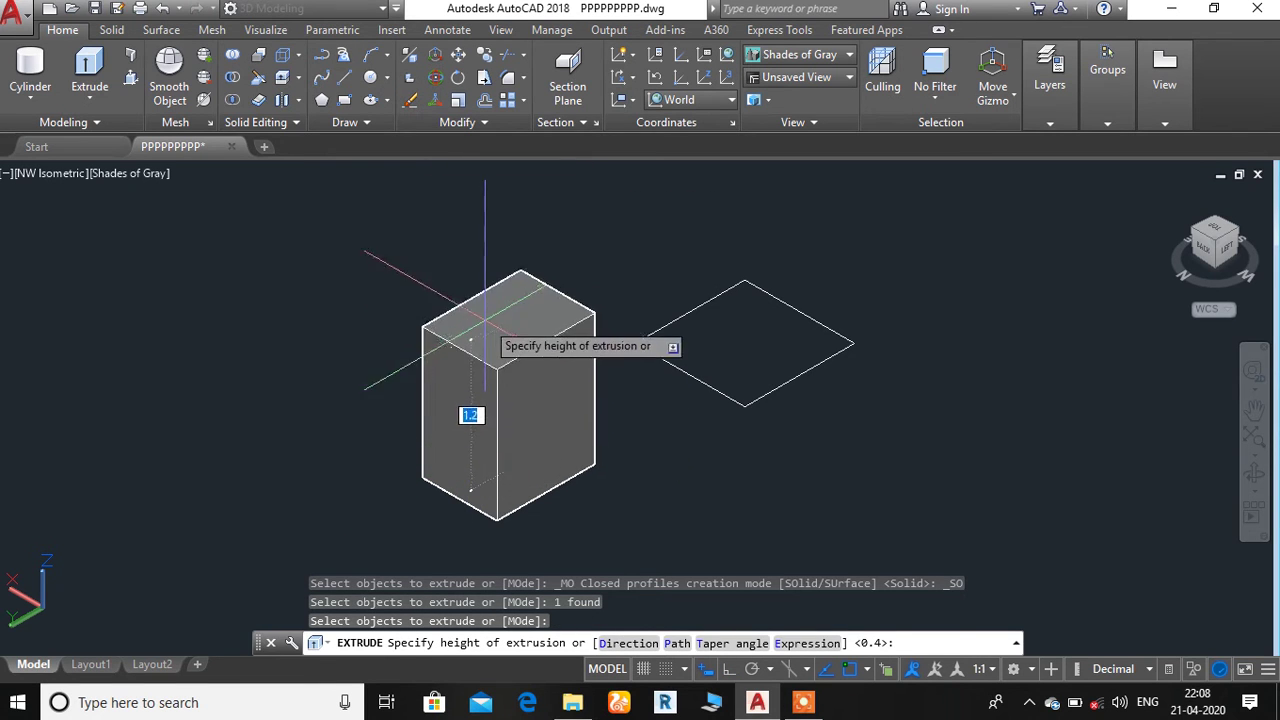
key(Escape)
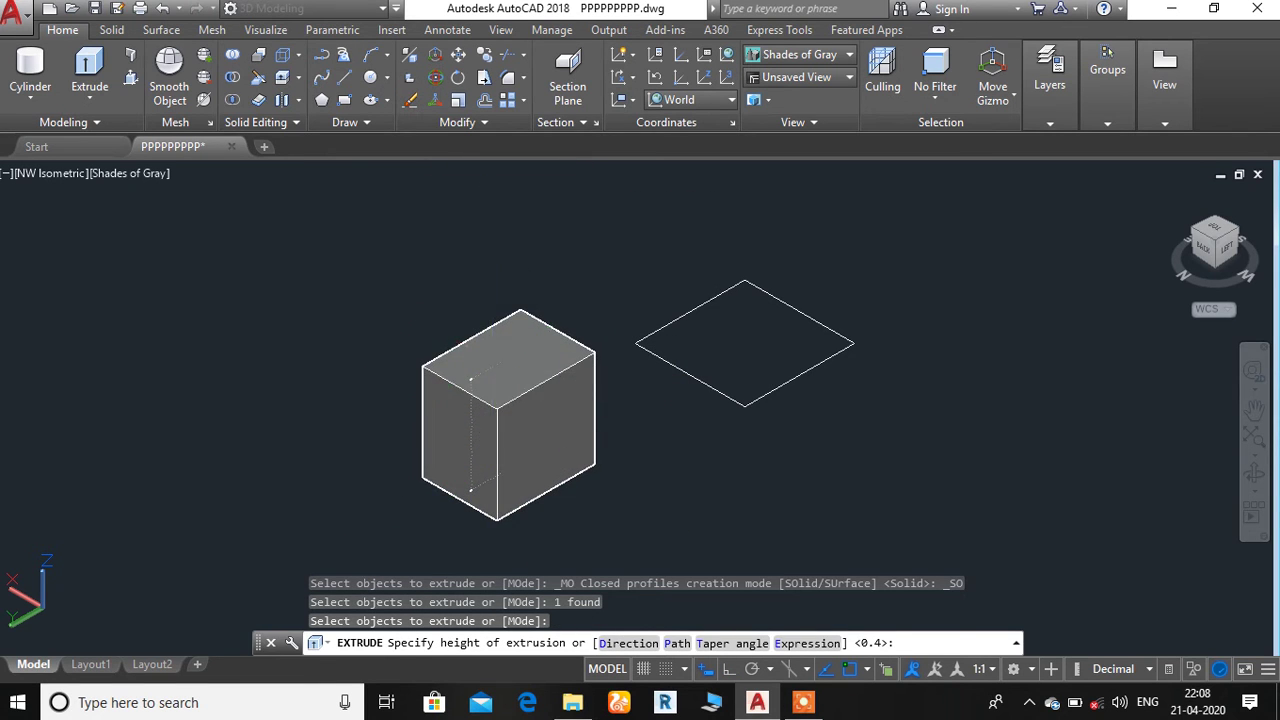
Try to extrude the square made of lines by selecting one of its sides.
click(89, 62)
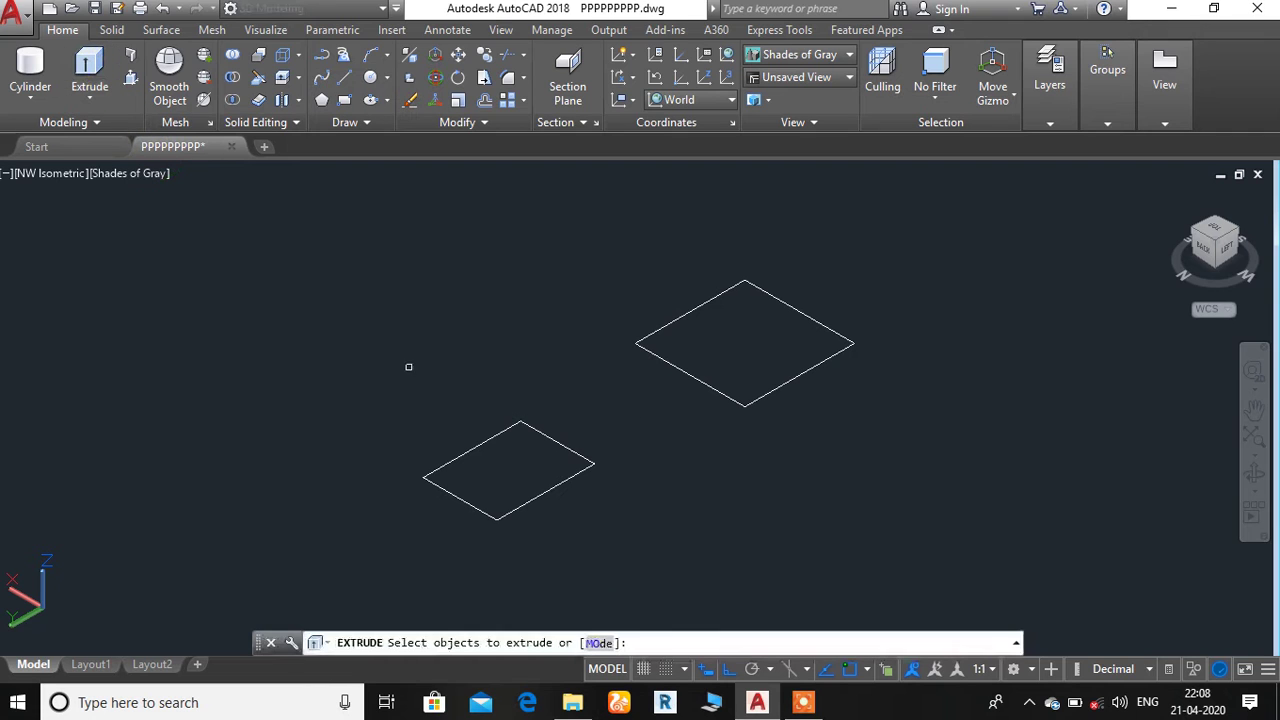
click(662, 328)
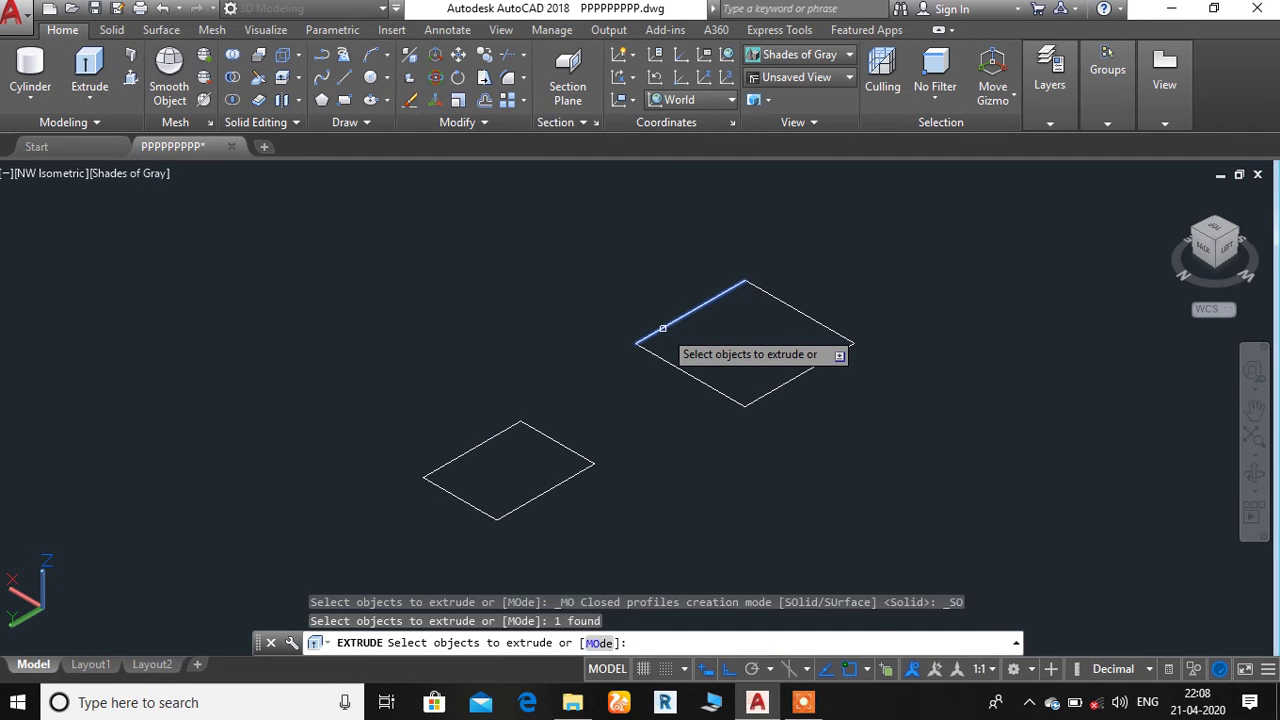
key(Return)
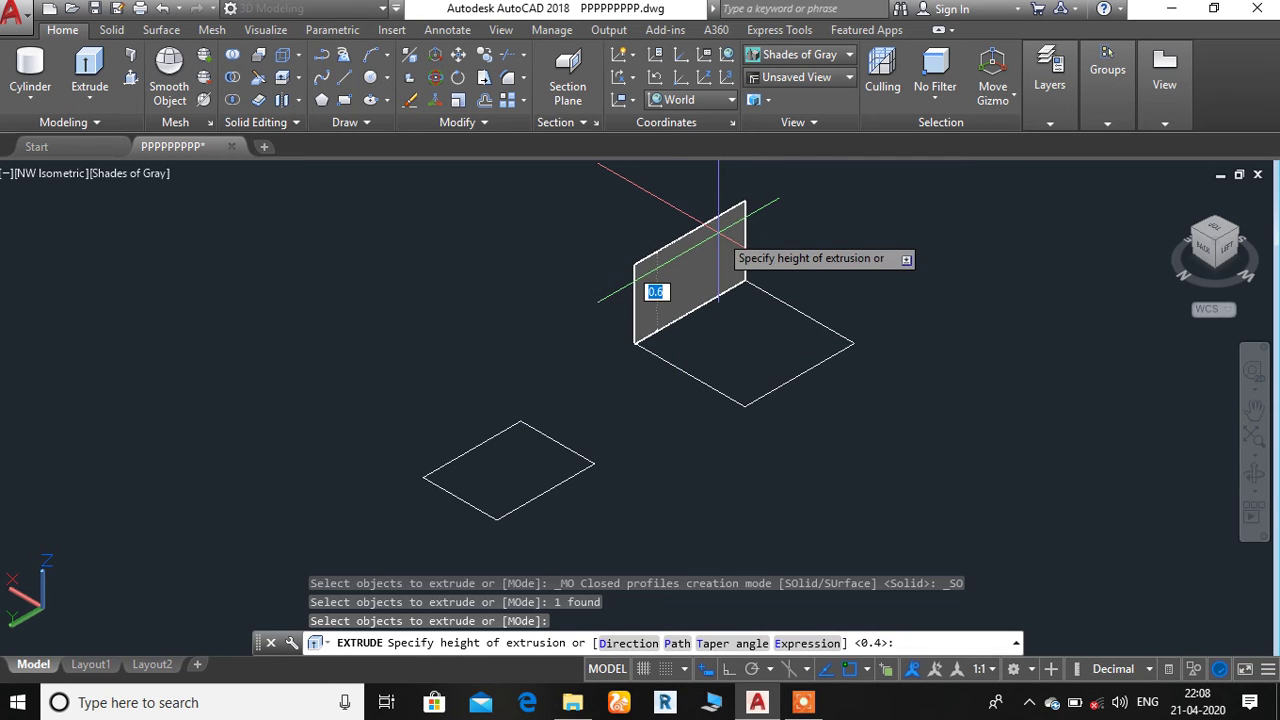
key(Escape)
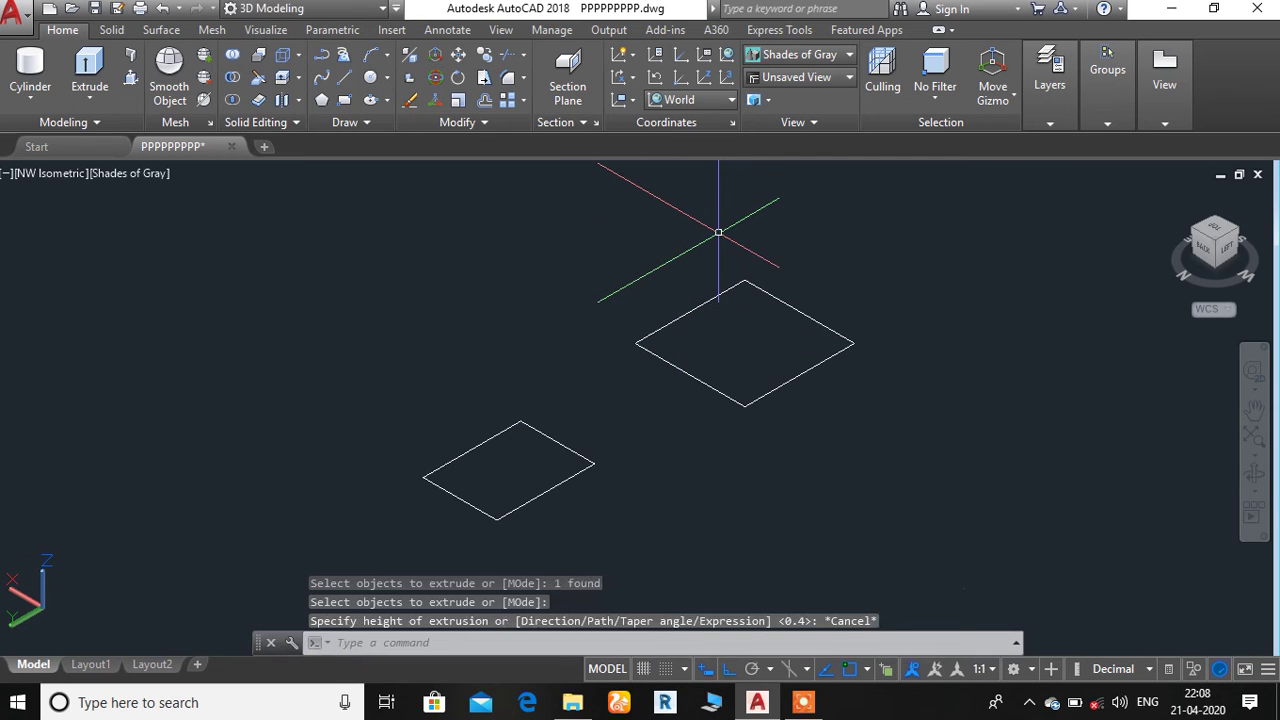
Try to raise the area inside the rectangle with Presspull.
click(129, 79)
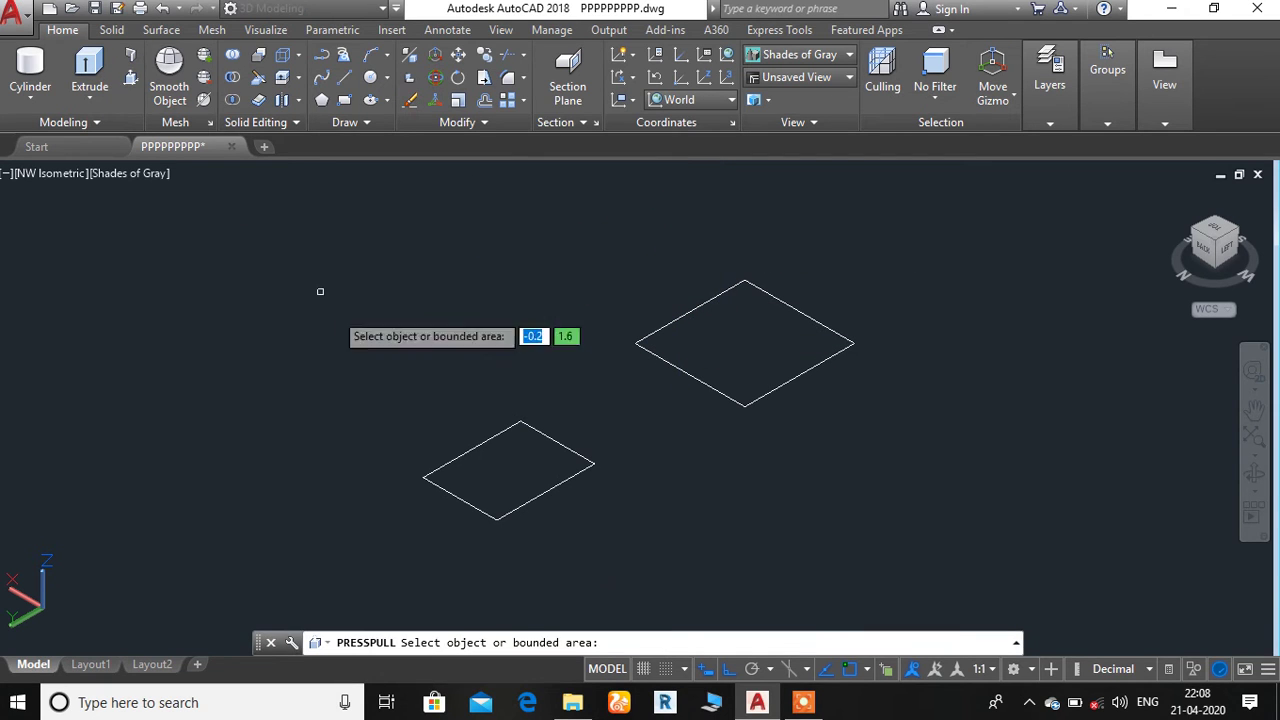
click(508, 457)
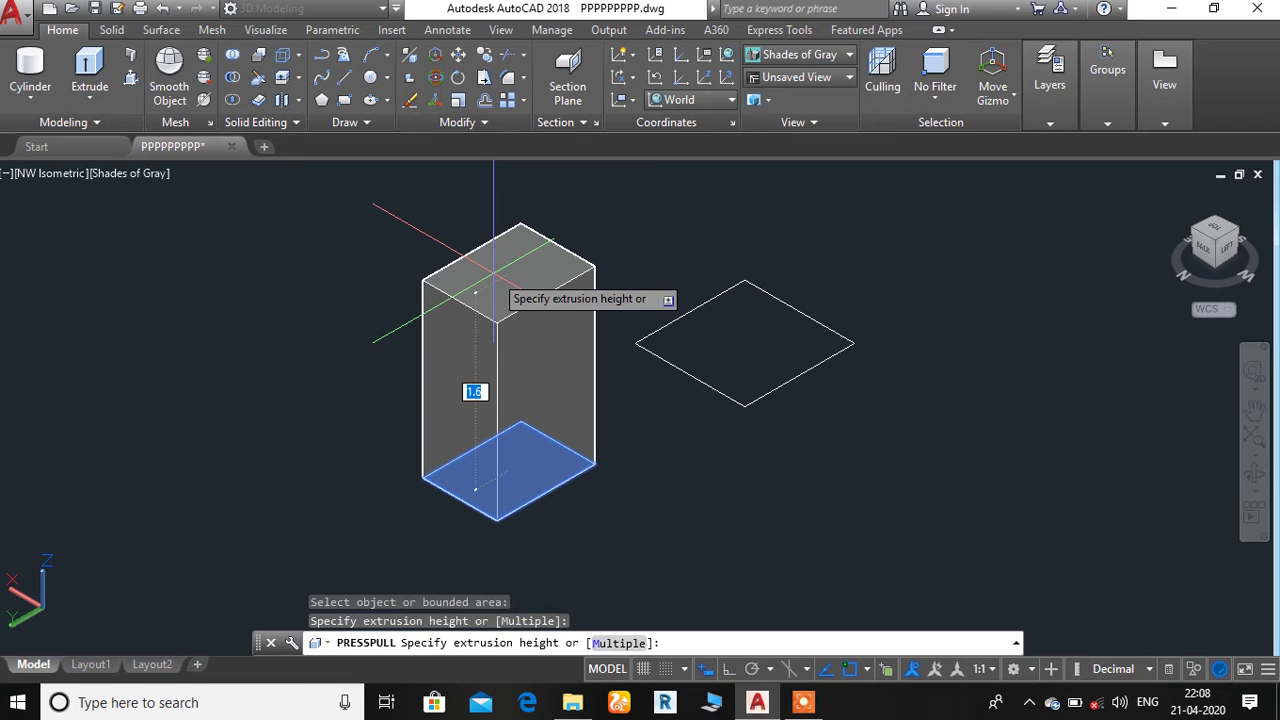
key(Escape)
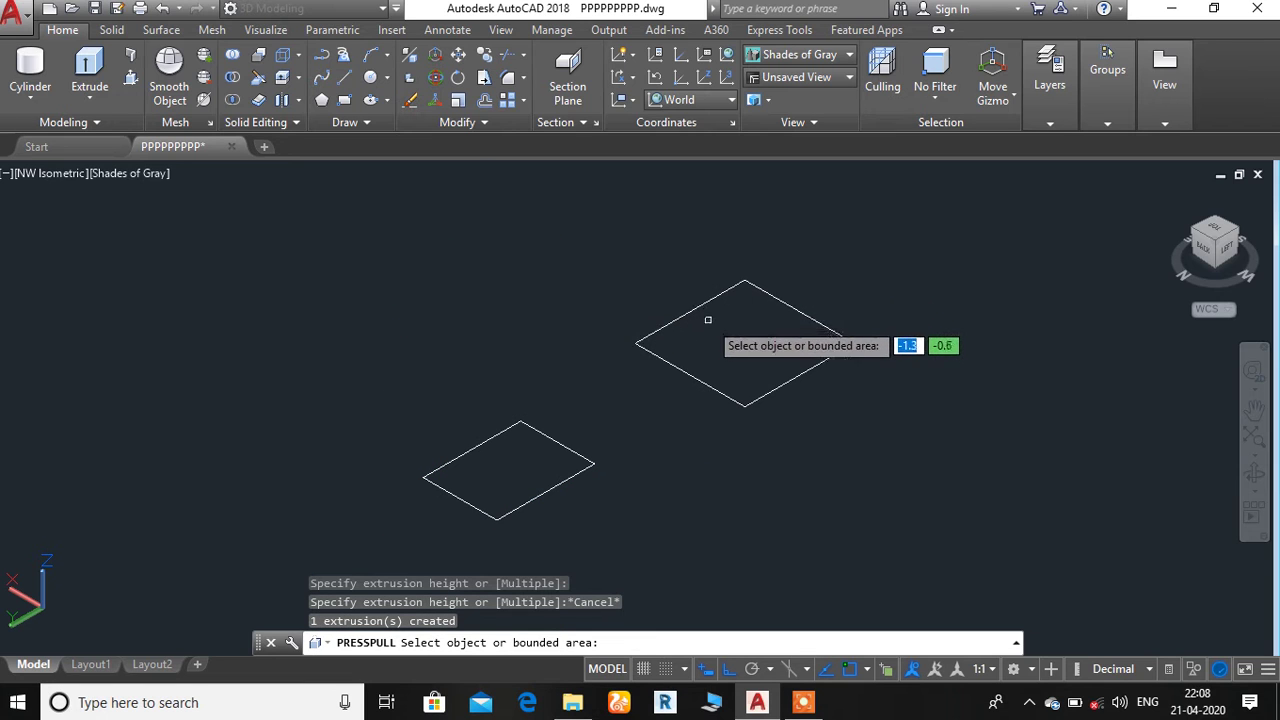
Pull the area inside the line-drawn square upward into a solid block with Presspull.
click(748, 344)
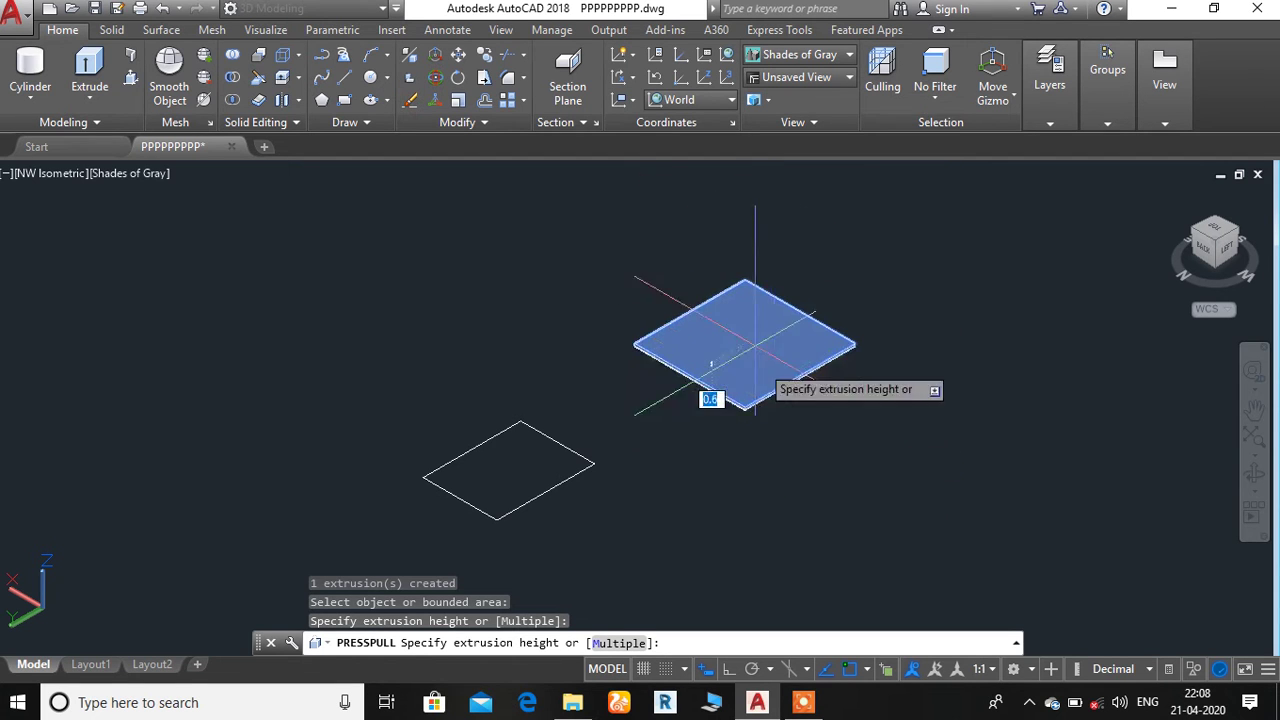
click(711, 294)
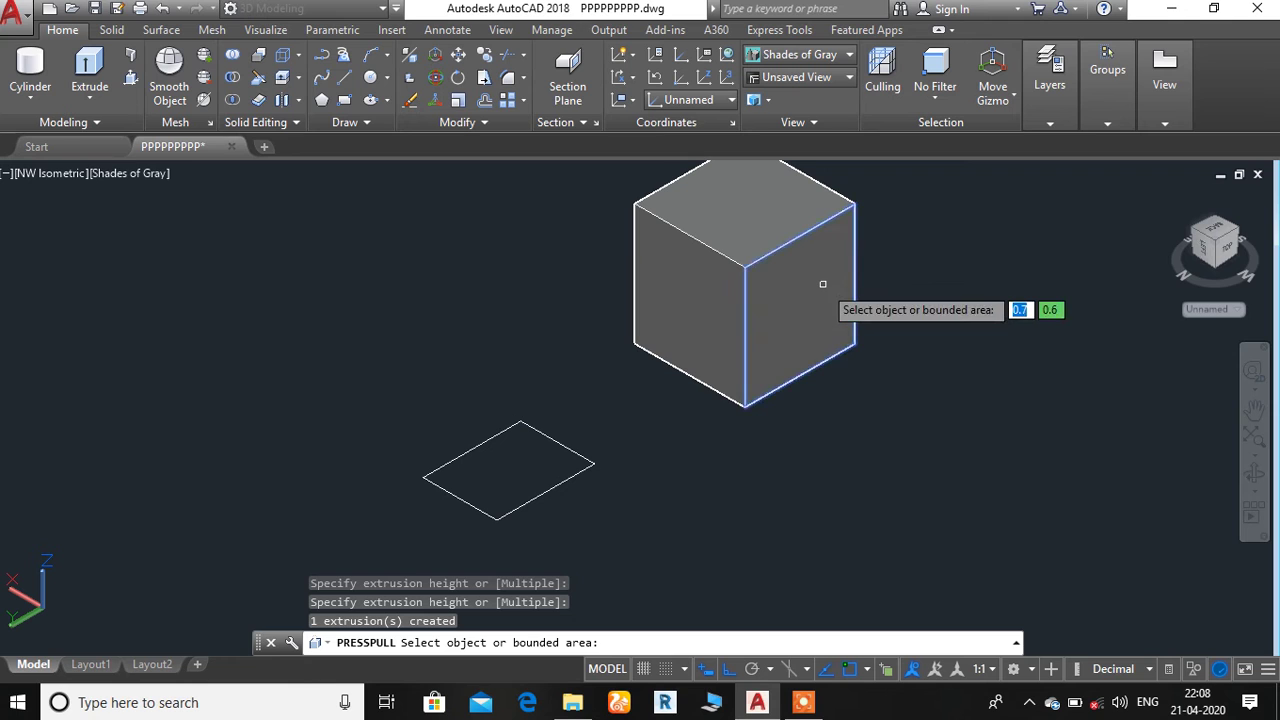
key(Return)
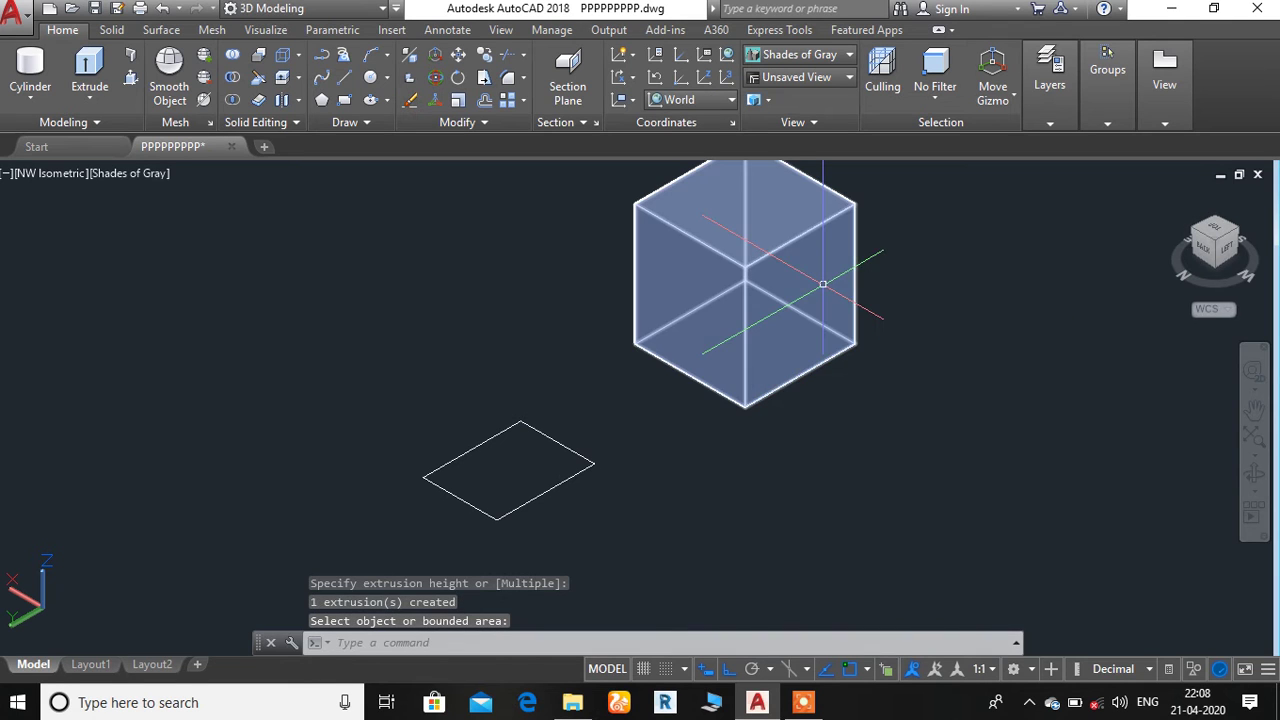
Draw a rectangle in the top view, in the empty area beside the existing block and rectangle.
click(90, 98)
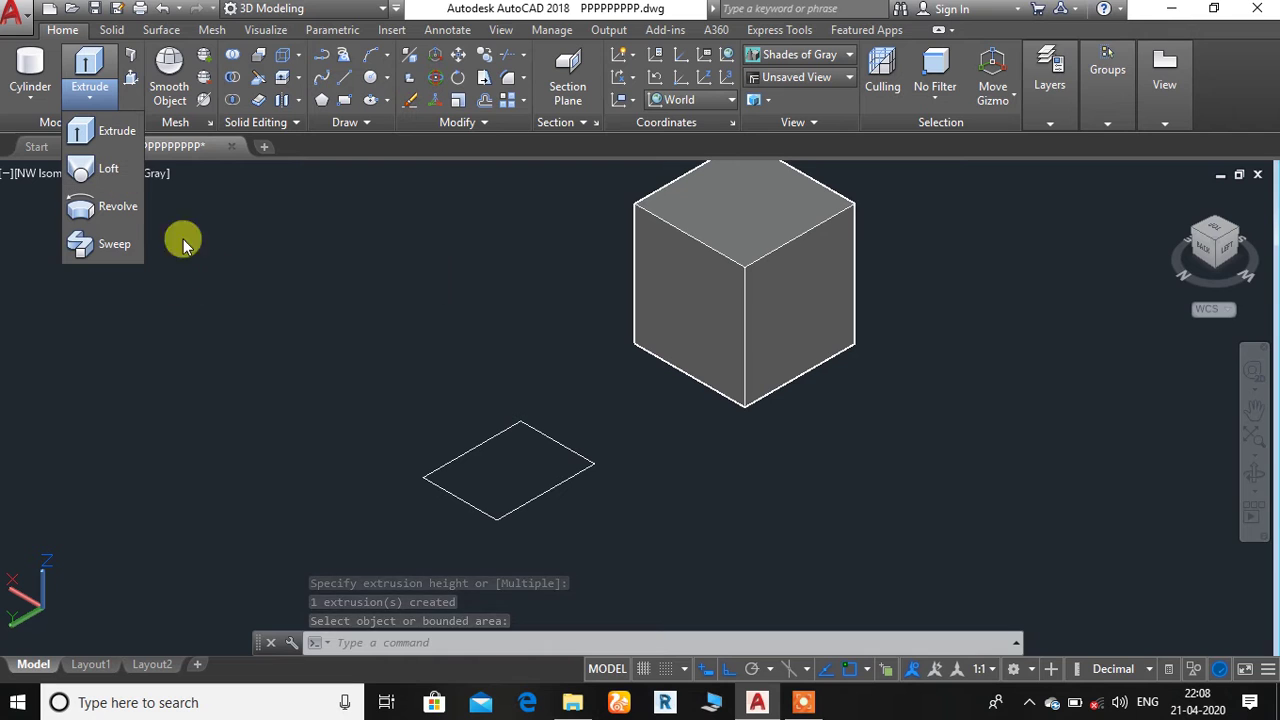
click(1218, 232)
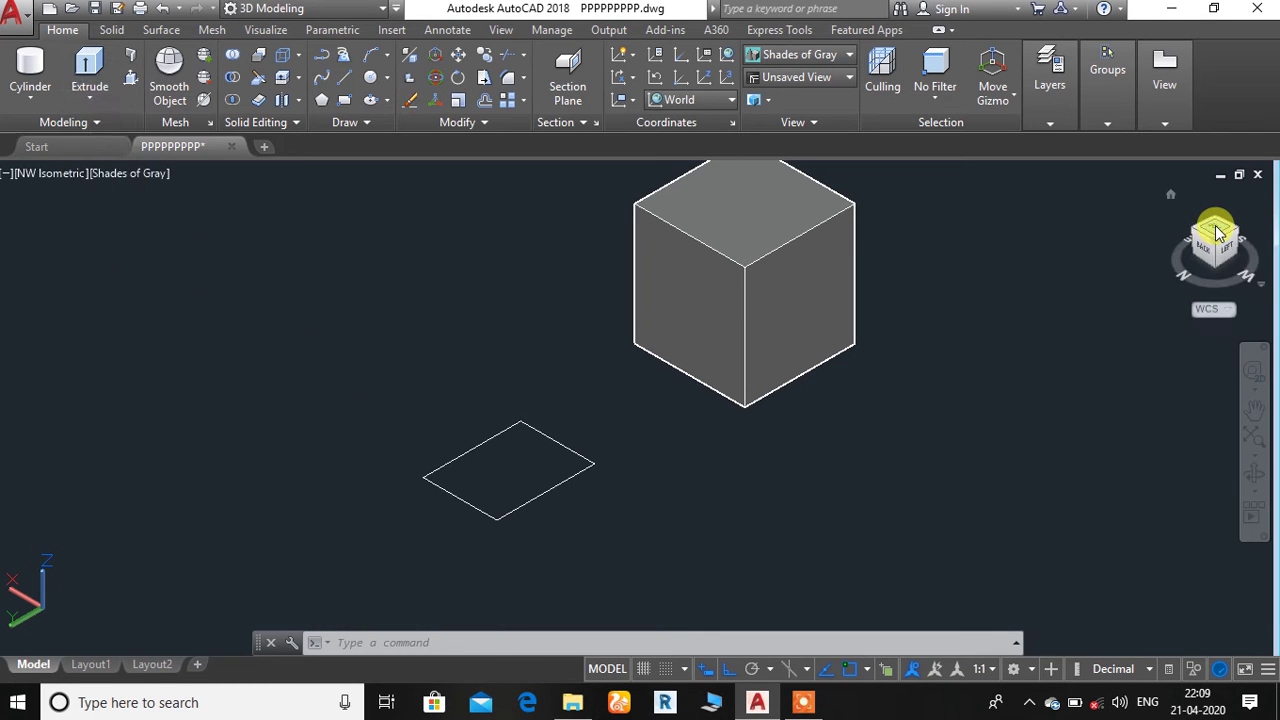
click(1216, 230)
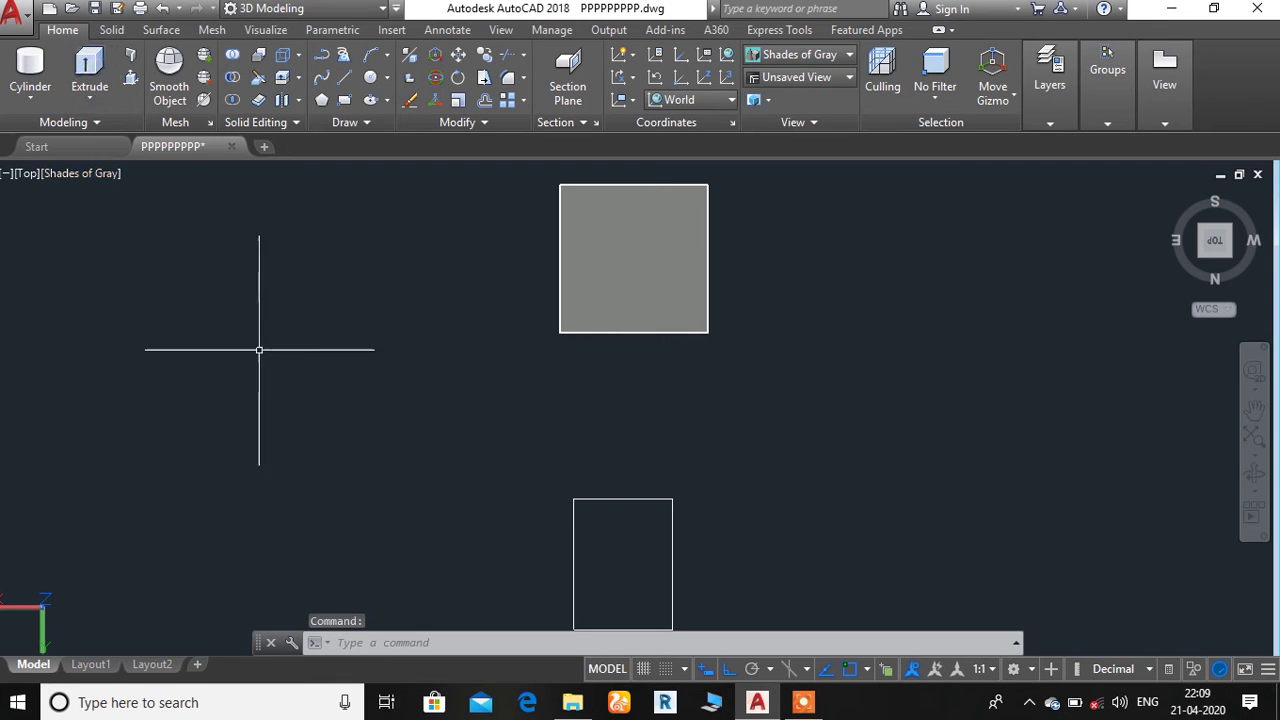
key(Return)
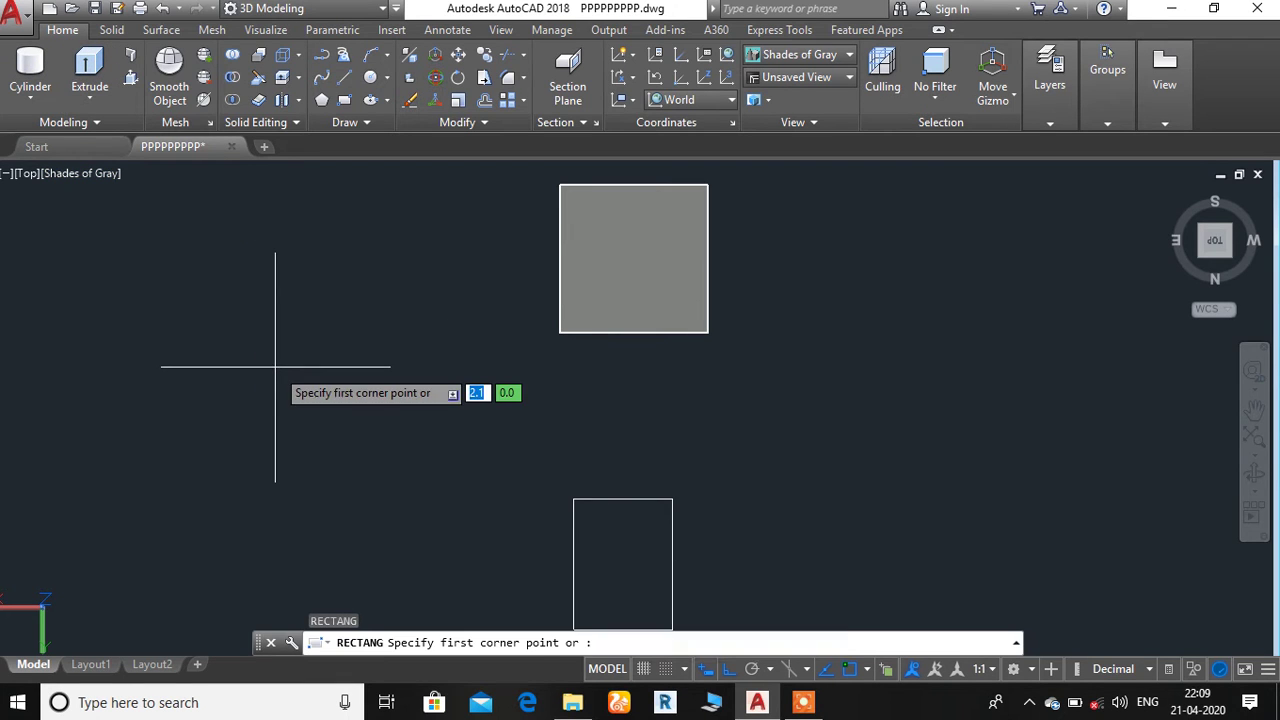
click(264, 425)
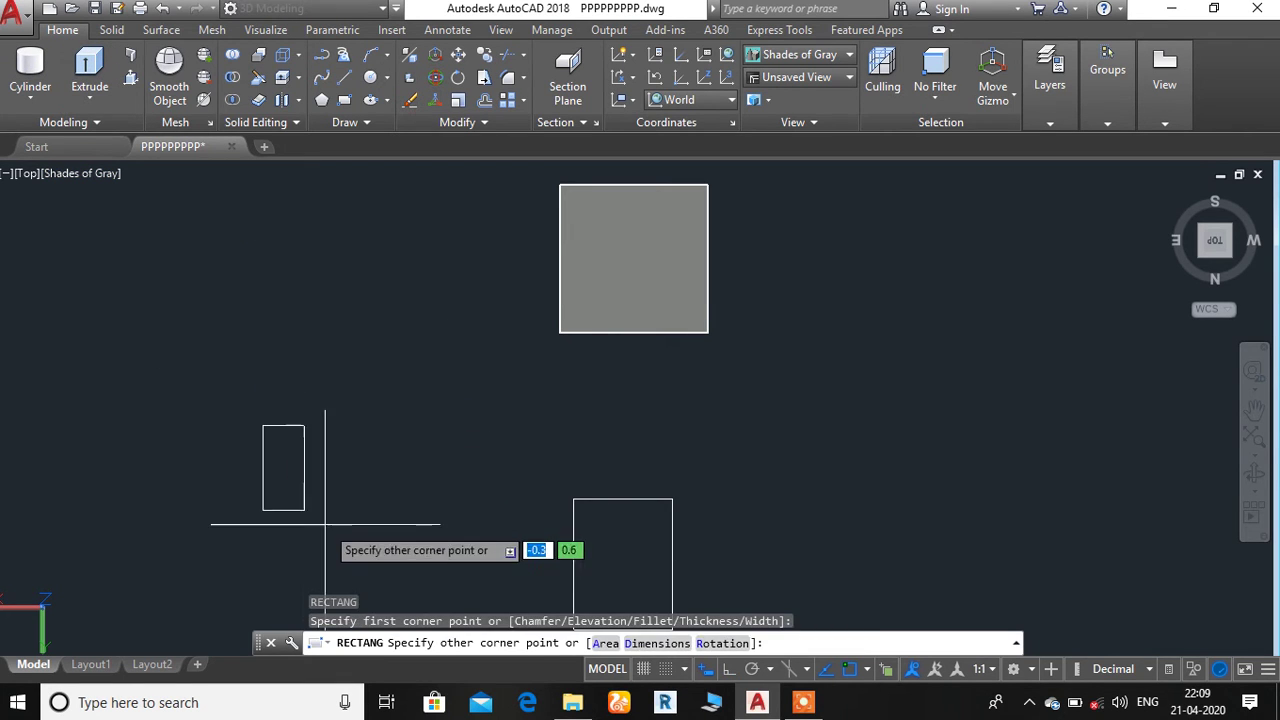
click(424, 565)
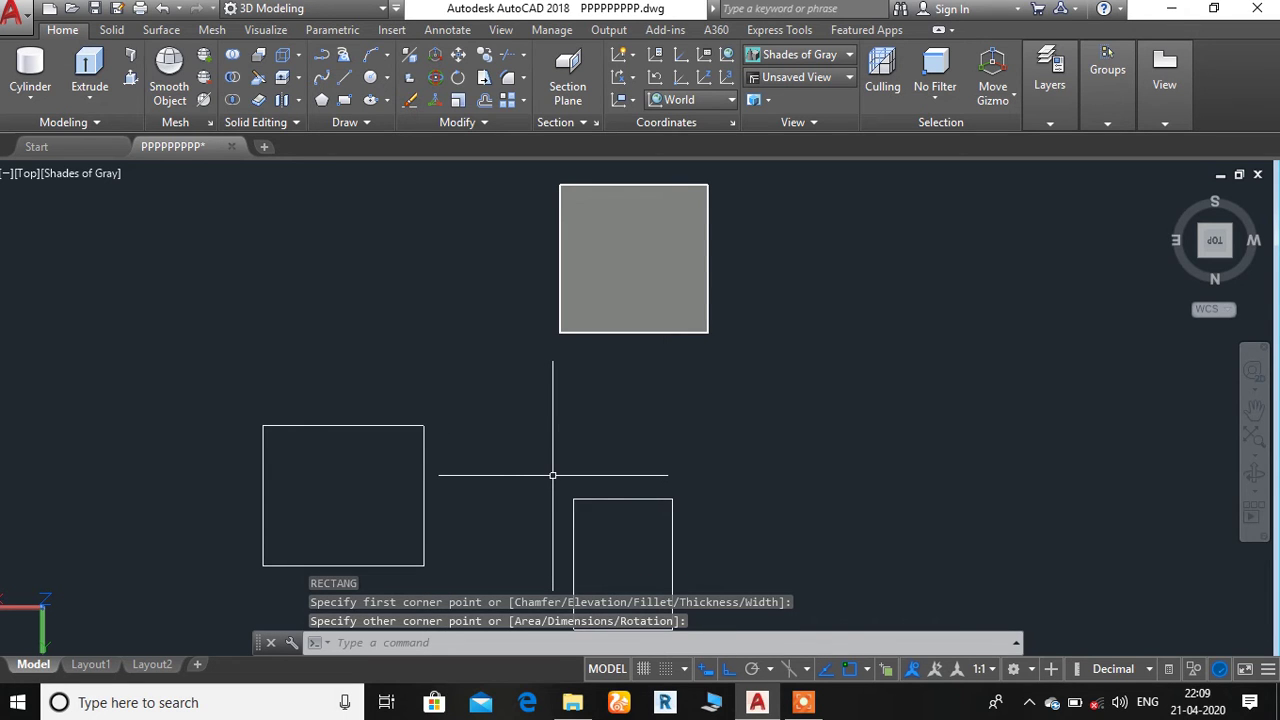
Draw two concentric circles centred on the new rectangle, one of radius about 0.3 inside it and one extending past its sides.
key(Return)
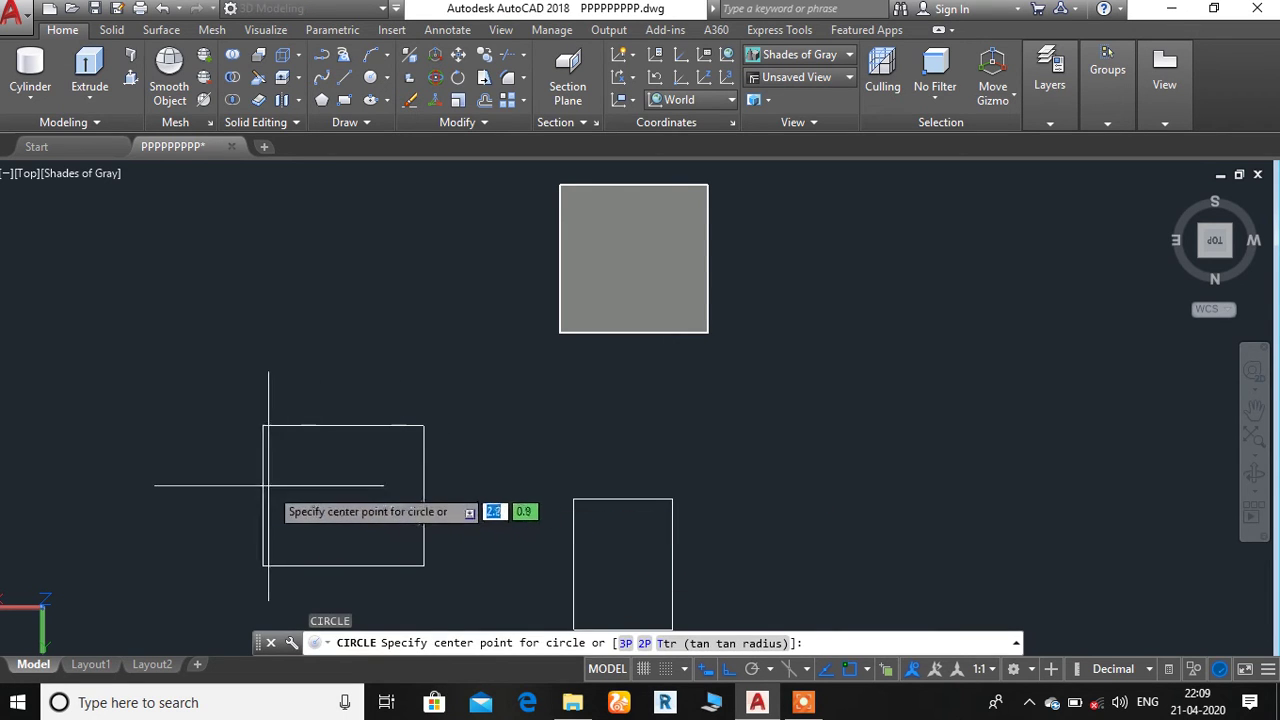
click(343, 495)
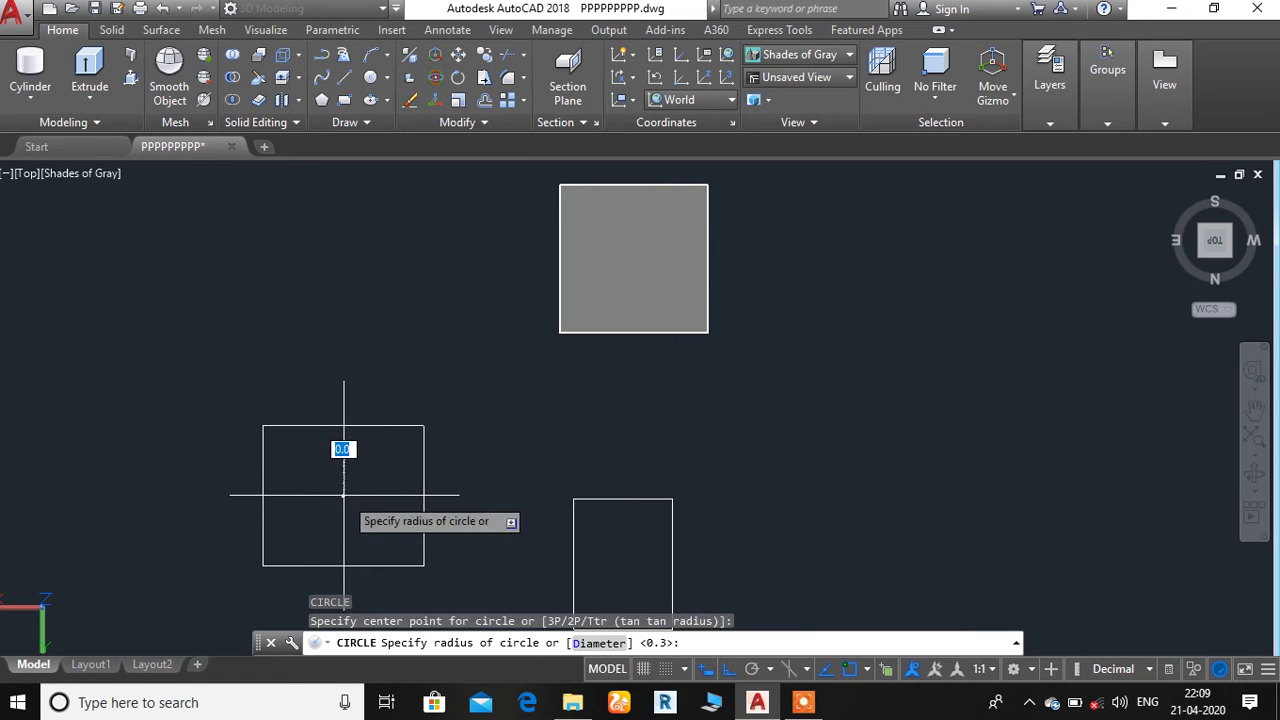
click(391, 515)
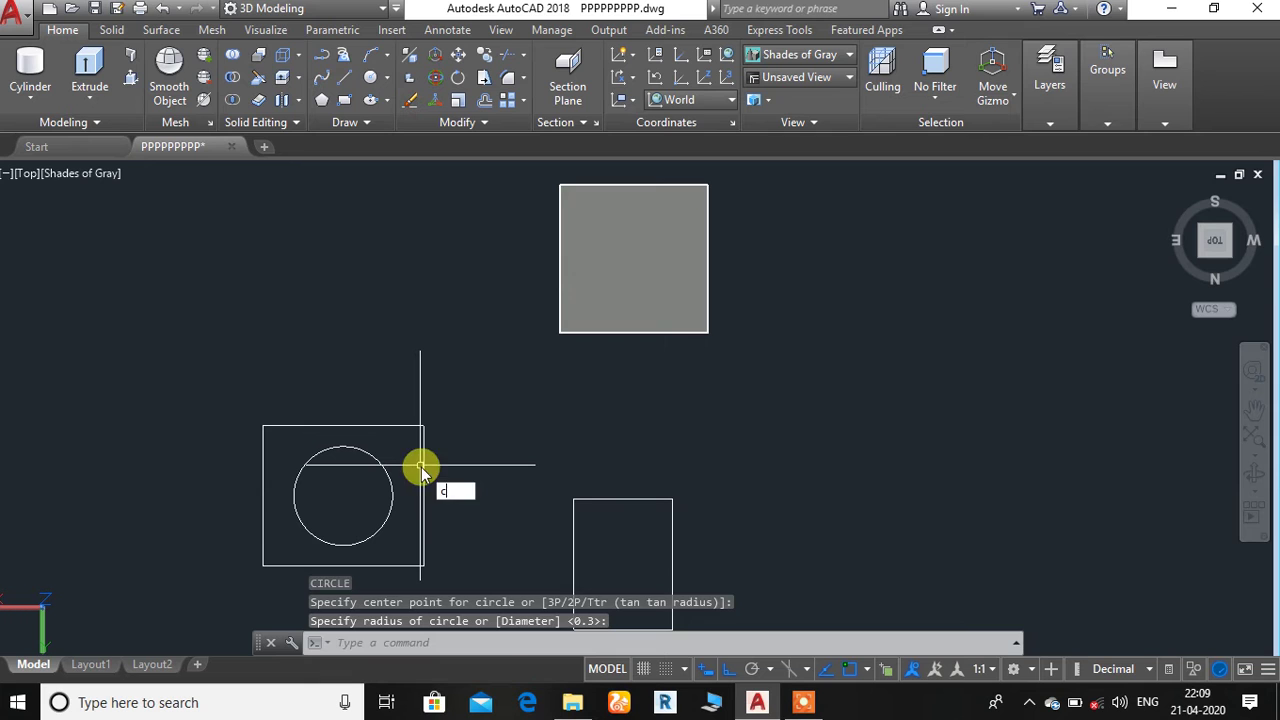
key(Return)
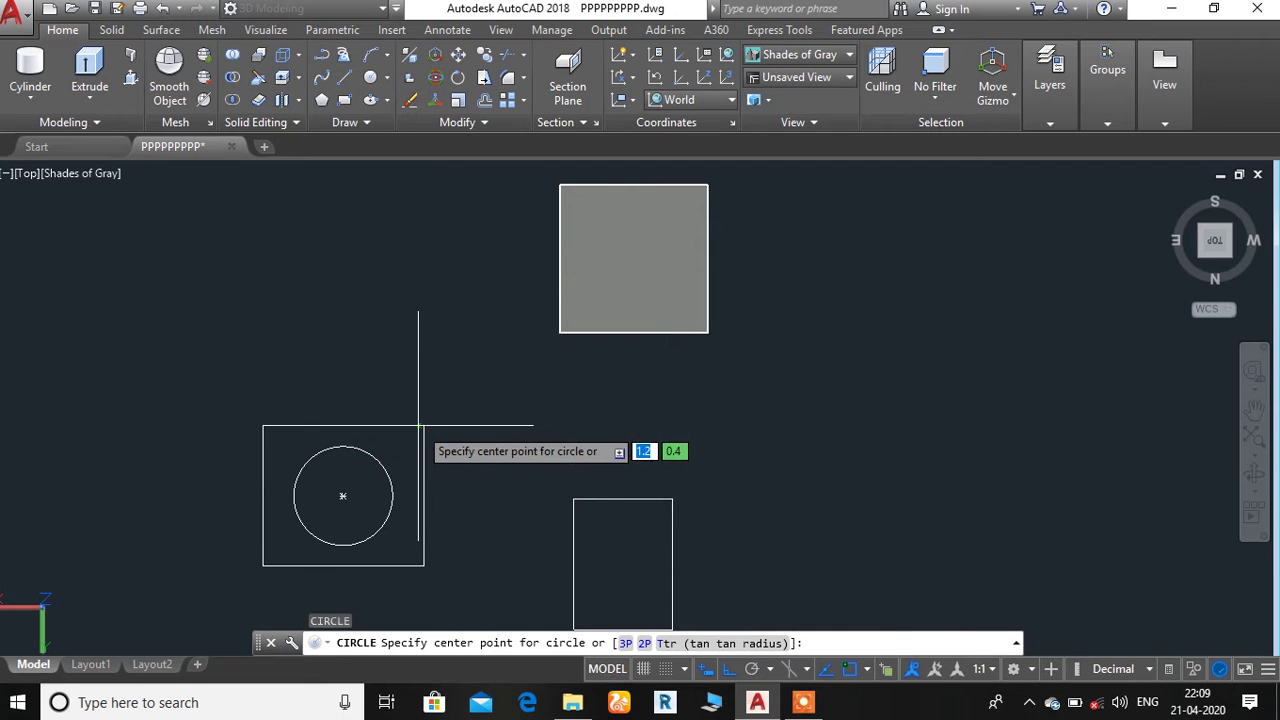
click(343, 497)
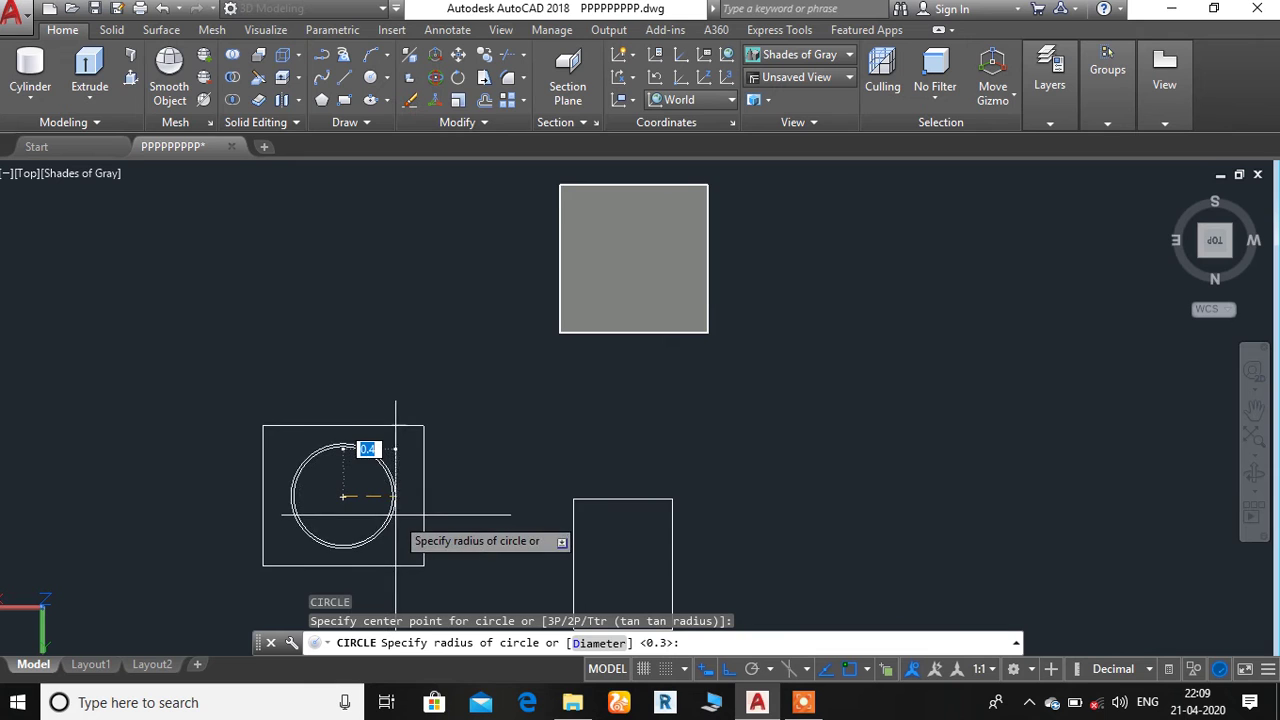
click(437, 496)
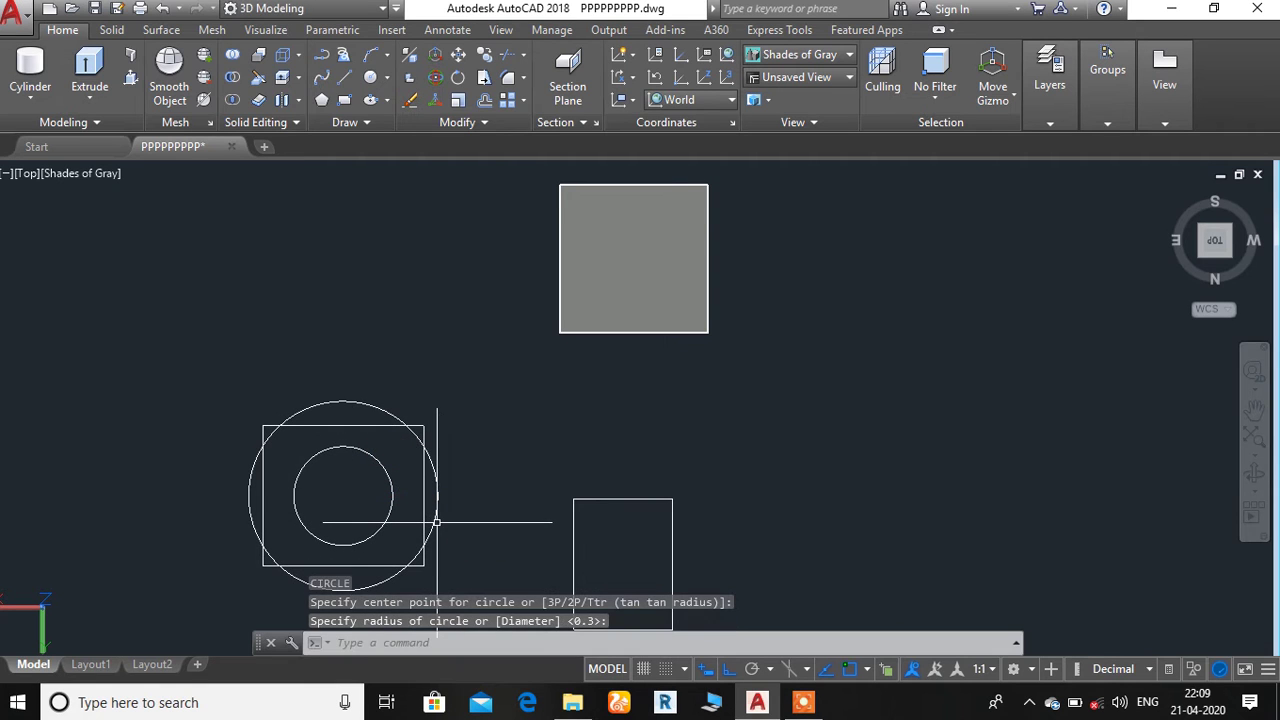
Draw a small rectangle starting at the circles' centre and move it so it sits centred inside the inner circle.
text(rec)
key(Return)
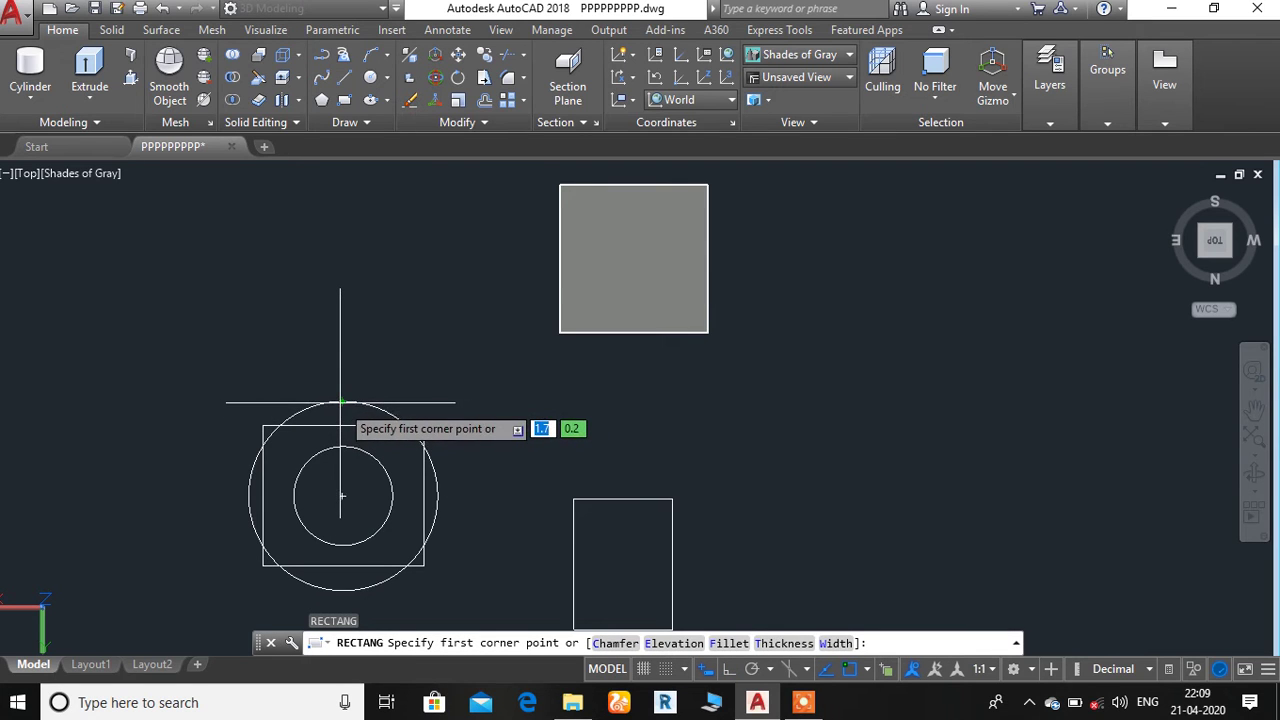
click(342, 497)
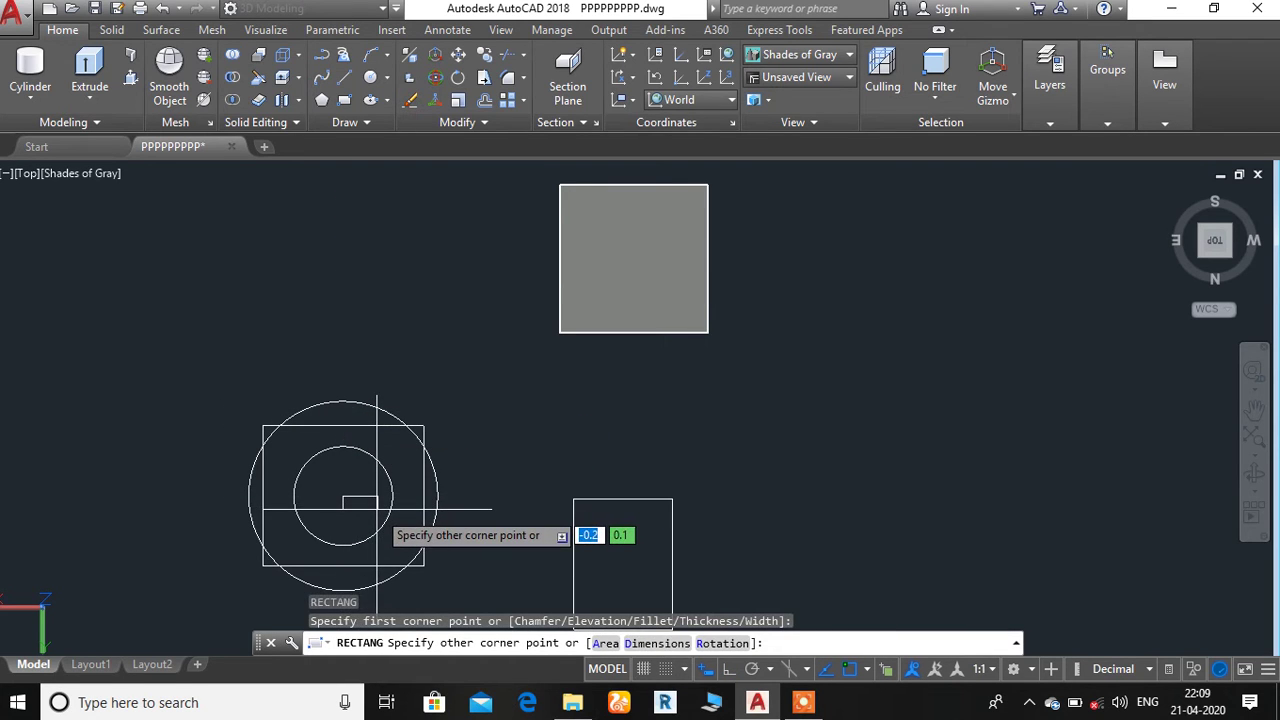
click(404, 552)
click(382, 496)
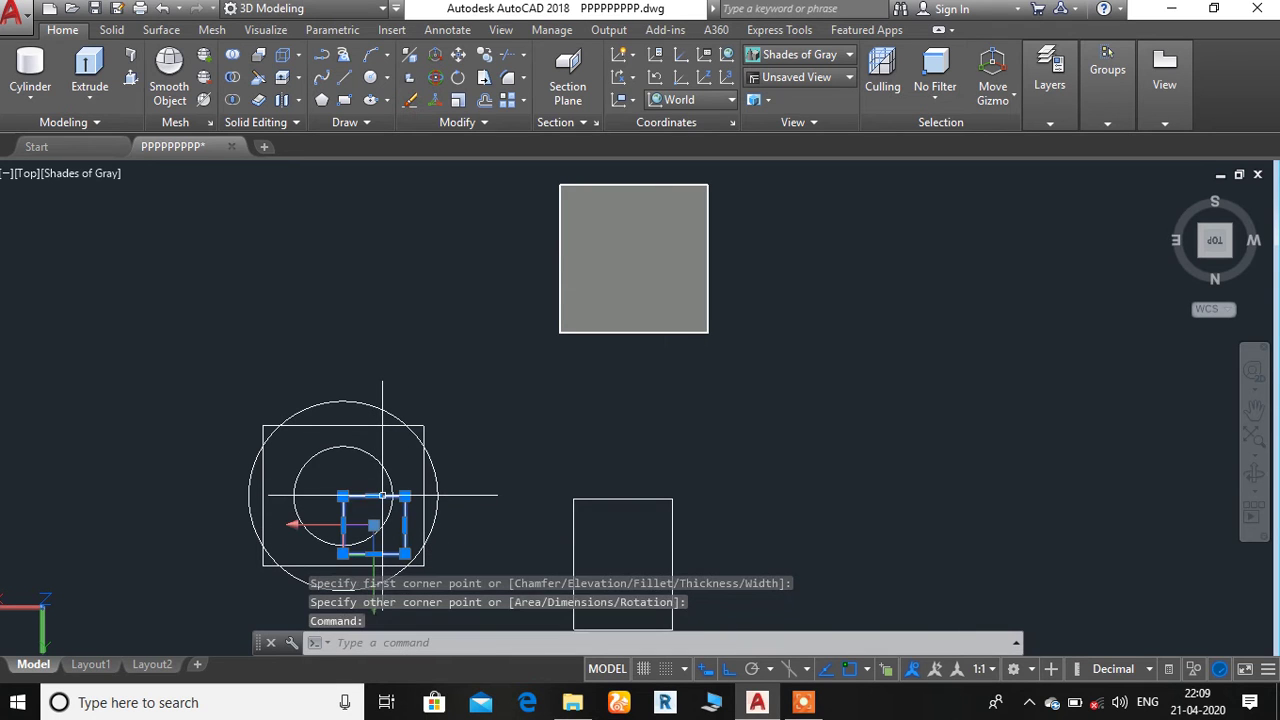
drag(388, 495, 361, 483)
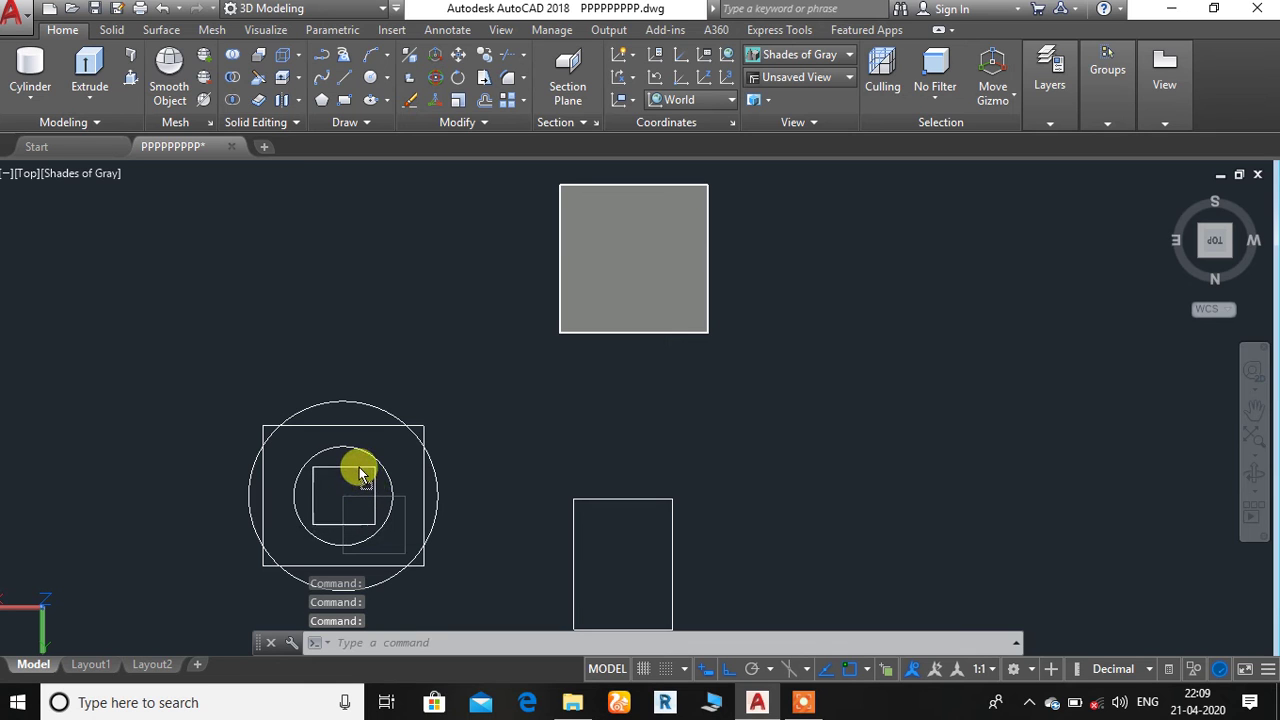
Switch to the northeast isometric view and raise the large circle vertically by about 2.4 from its centre.
mouse_move(1190, 237)
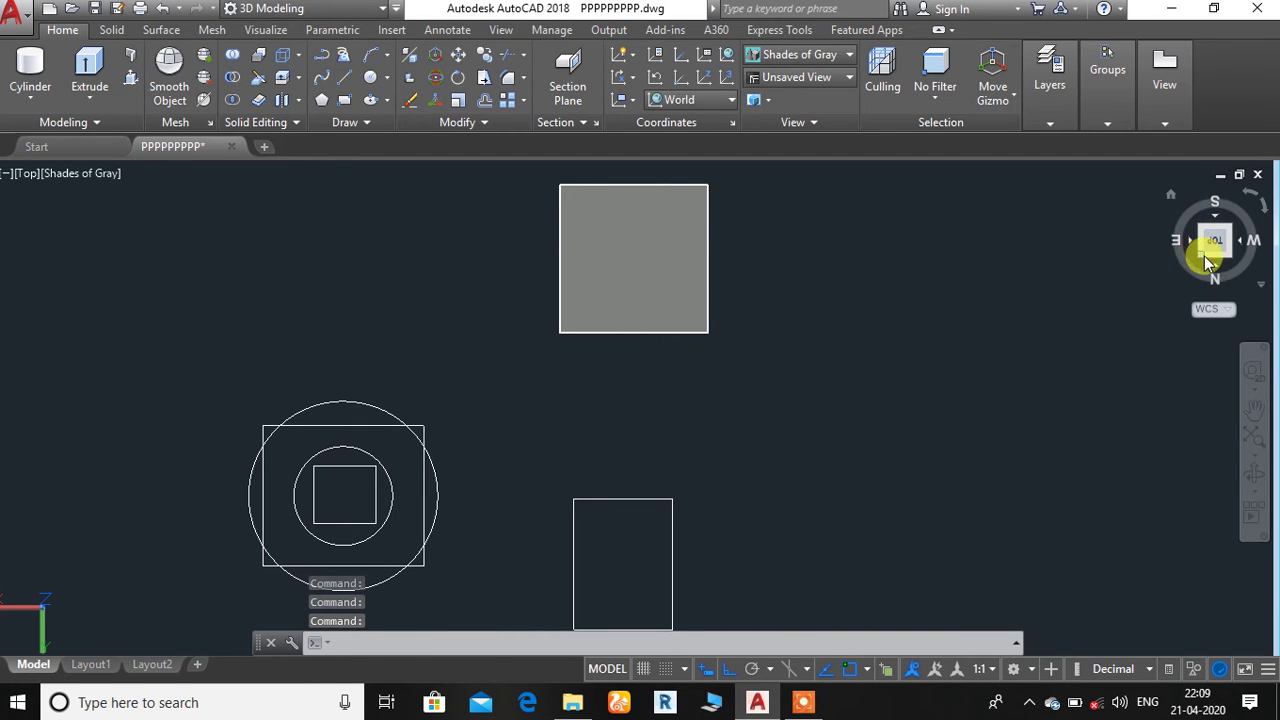
click(1205, 256)
mouse_move(770, 706)
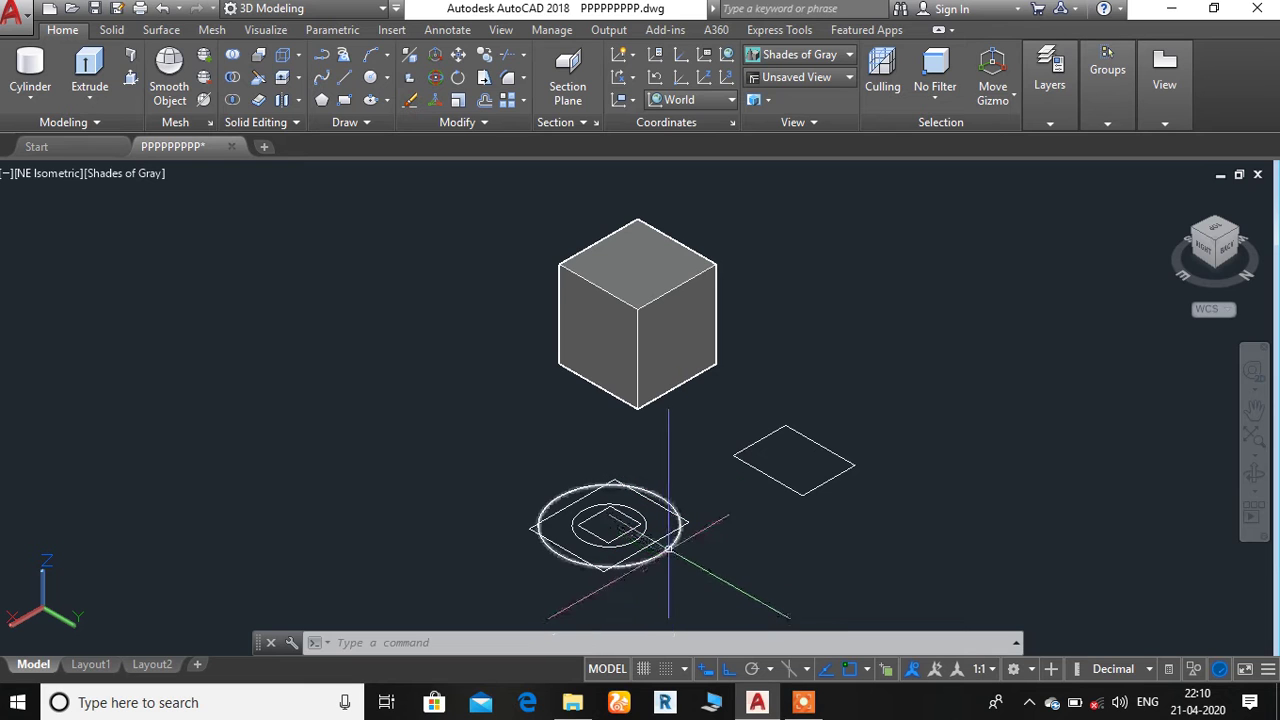
click(667, 545)
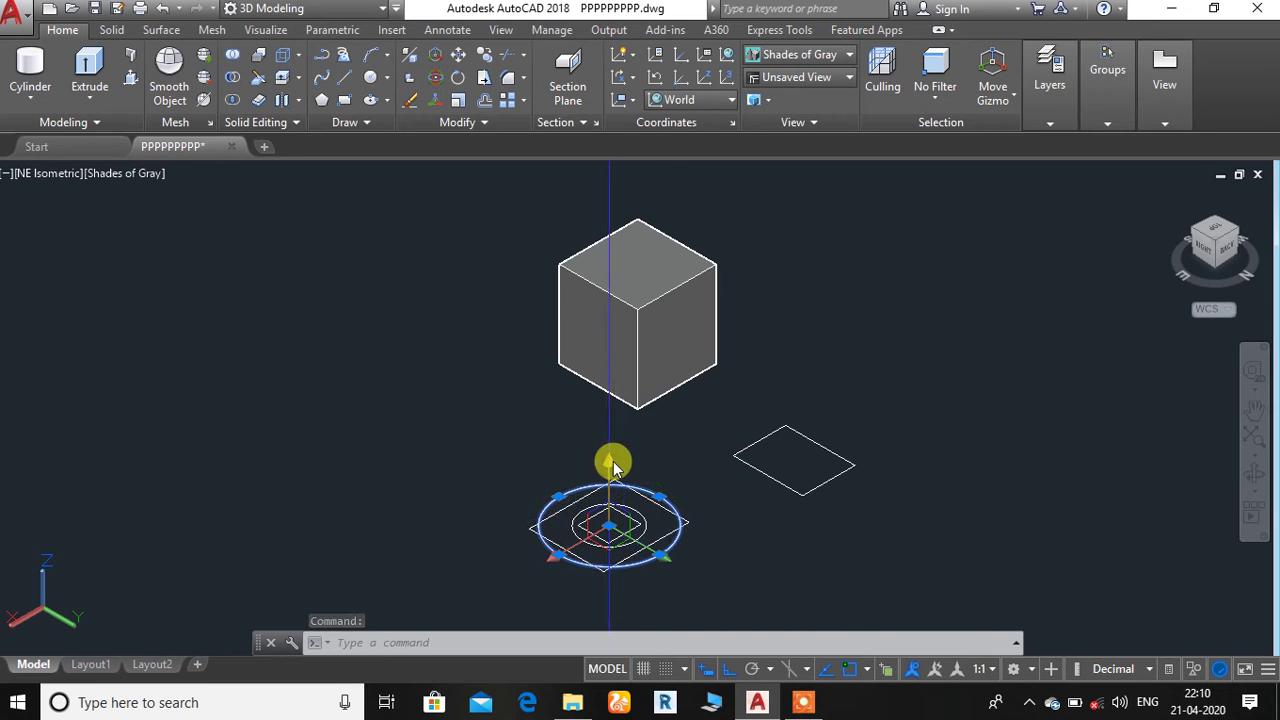
click(609, 522)
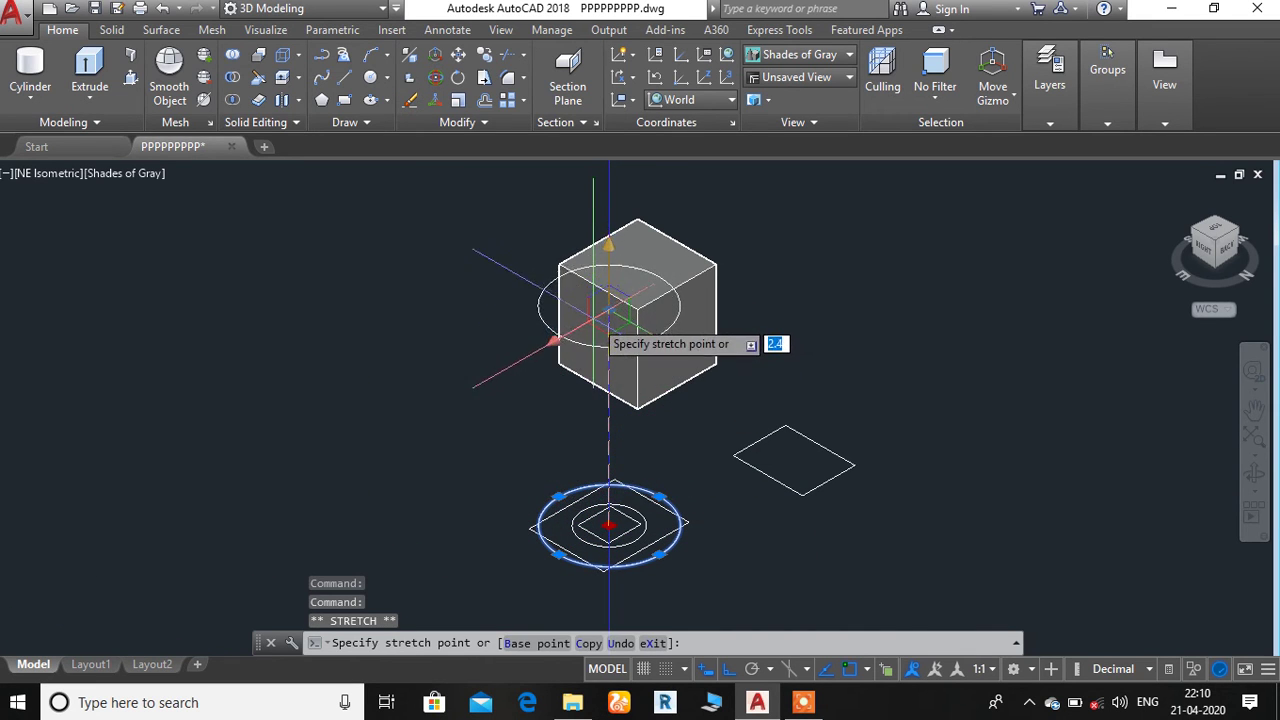
click(609, 312)
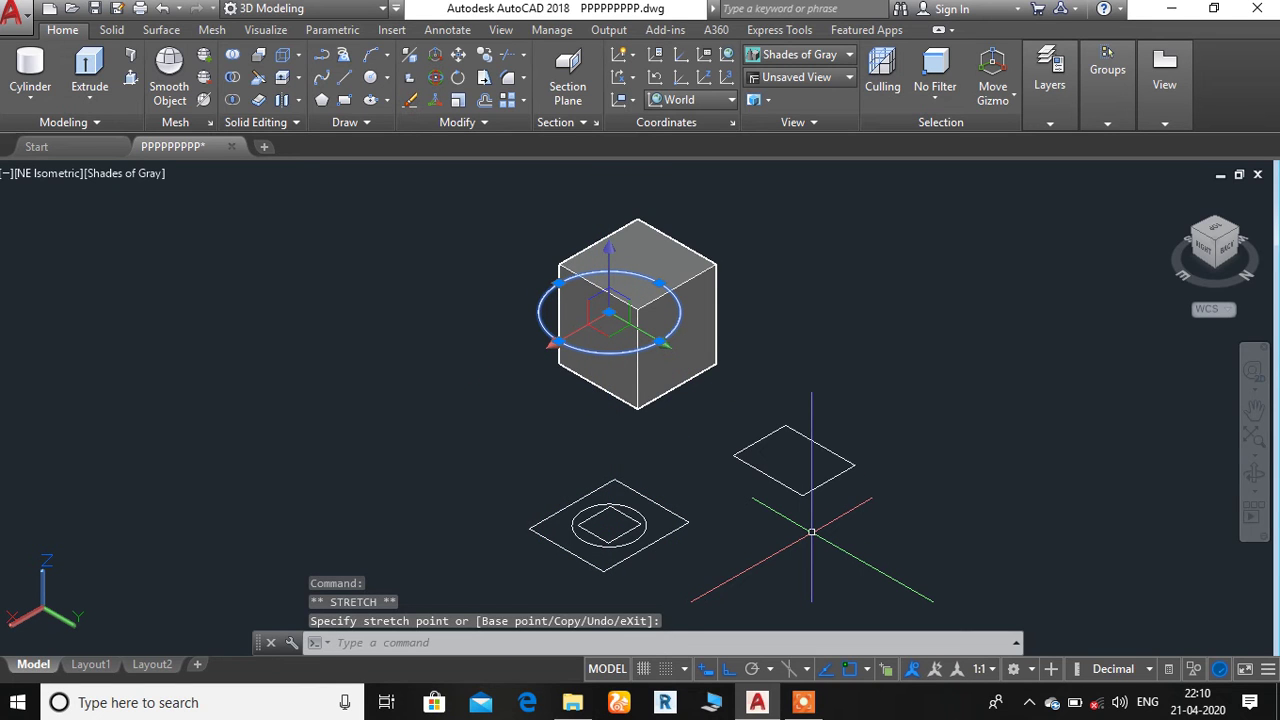
key(Escape)
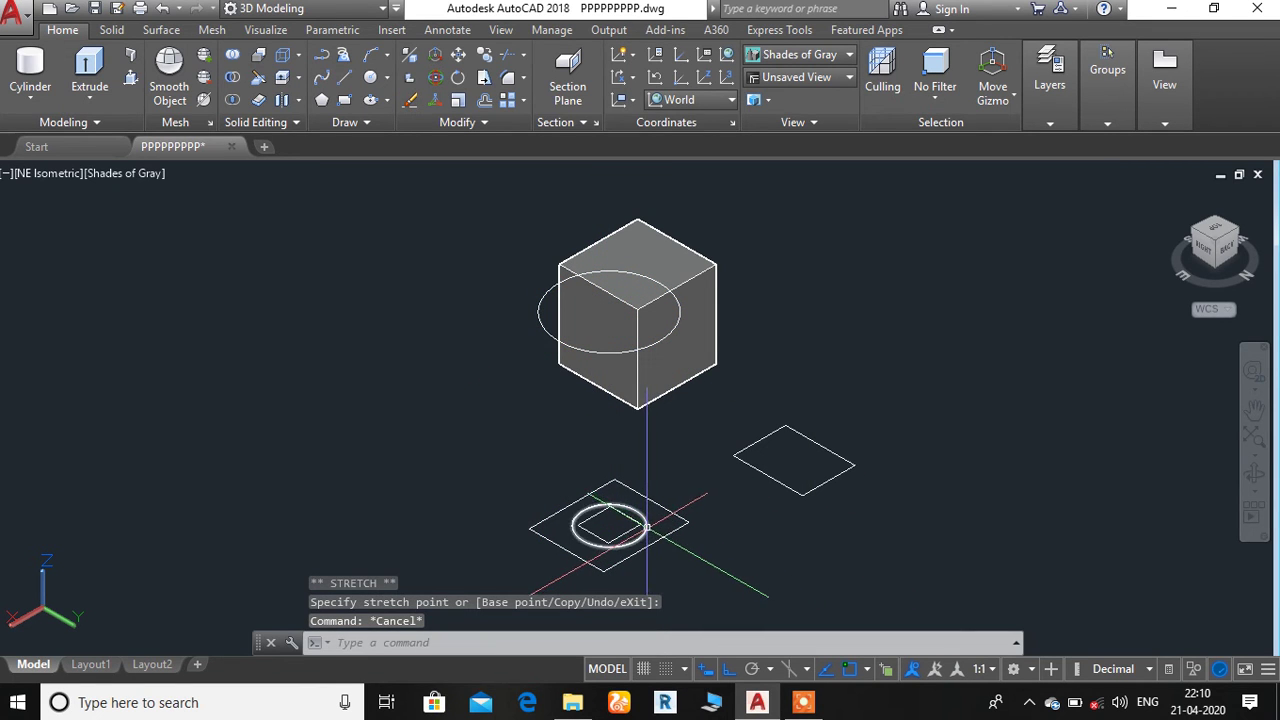
Raise the small circle vertically by about 1.3, between the base rectangle and the large circle.
click(648, 527)
click(609, 519)
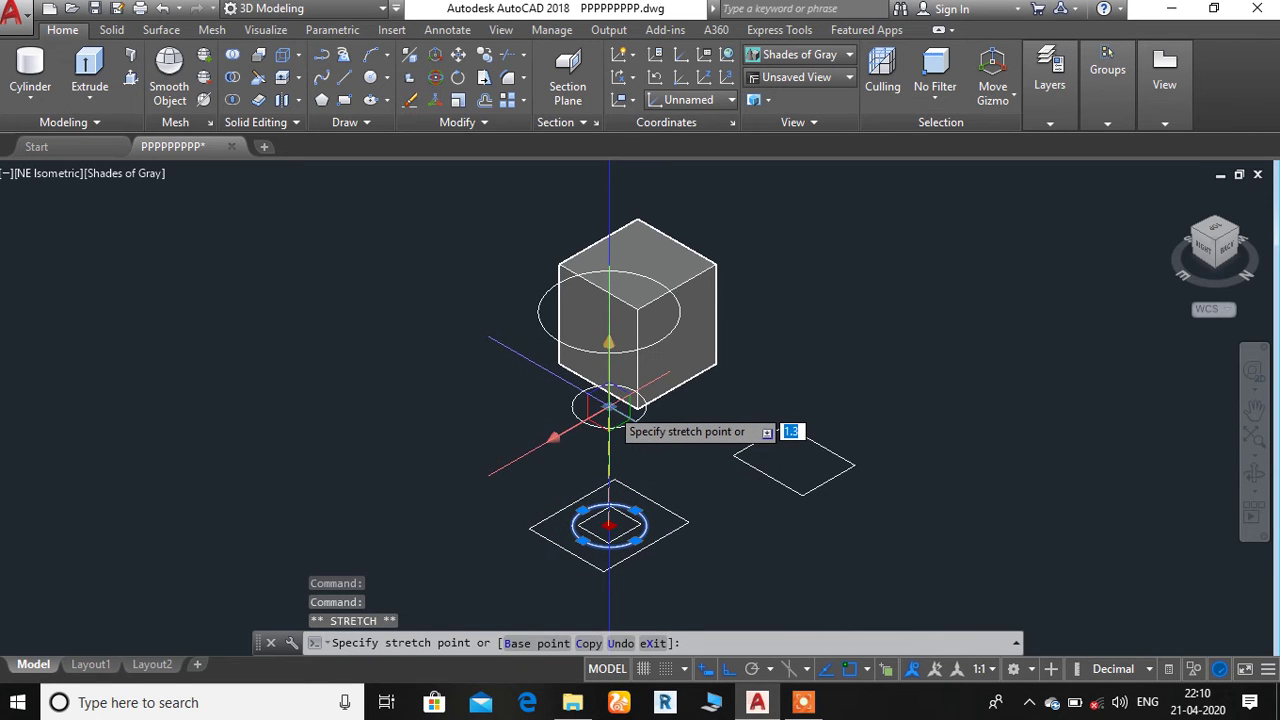
click(609, 407)
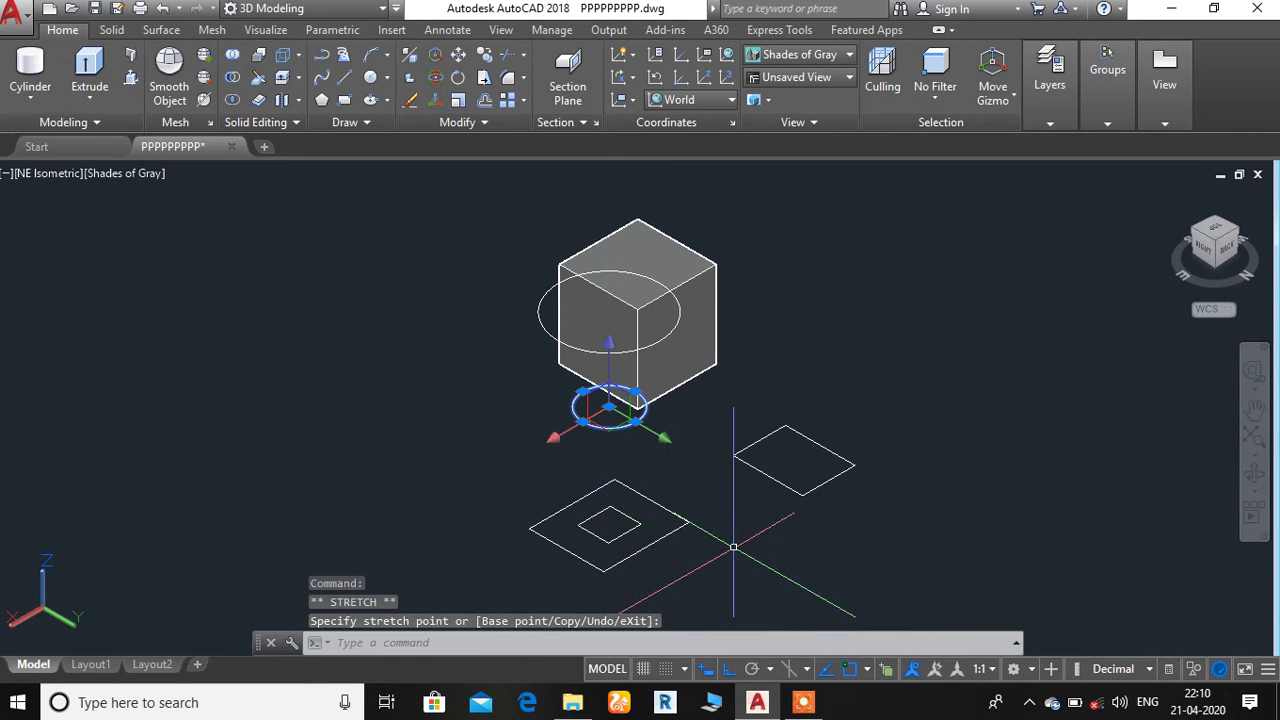
key(Escape)
Move the small inner rectangle straight up above the large circle as the topmost profile.
click(634, 524)
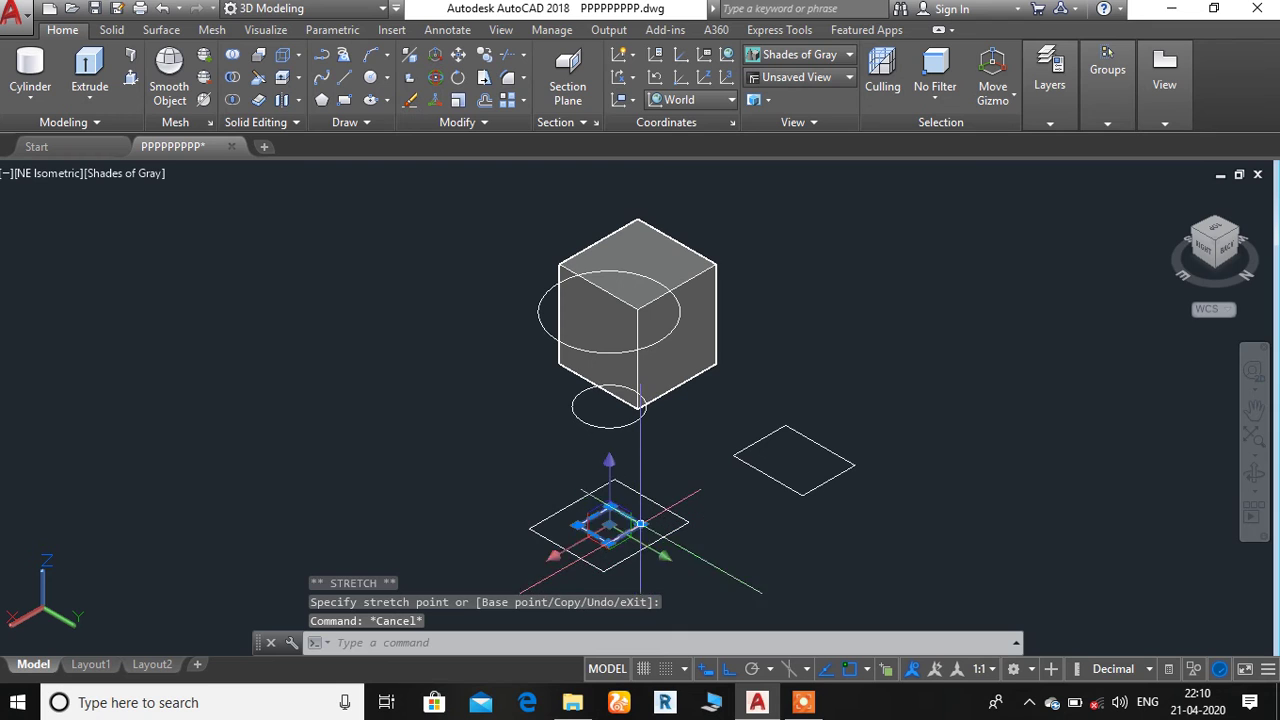
key(Escape)
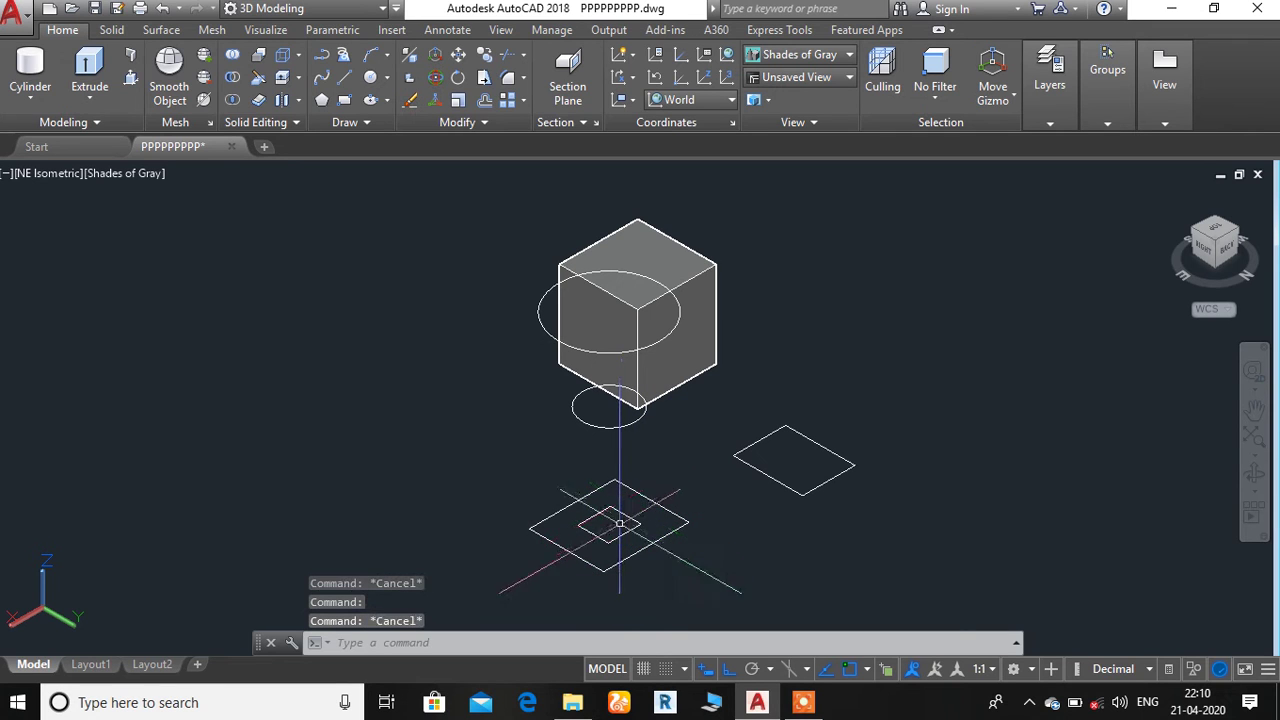
click(617, 535)
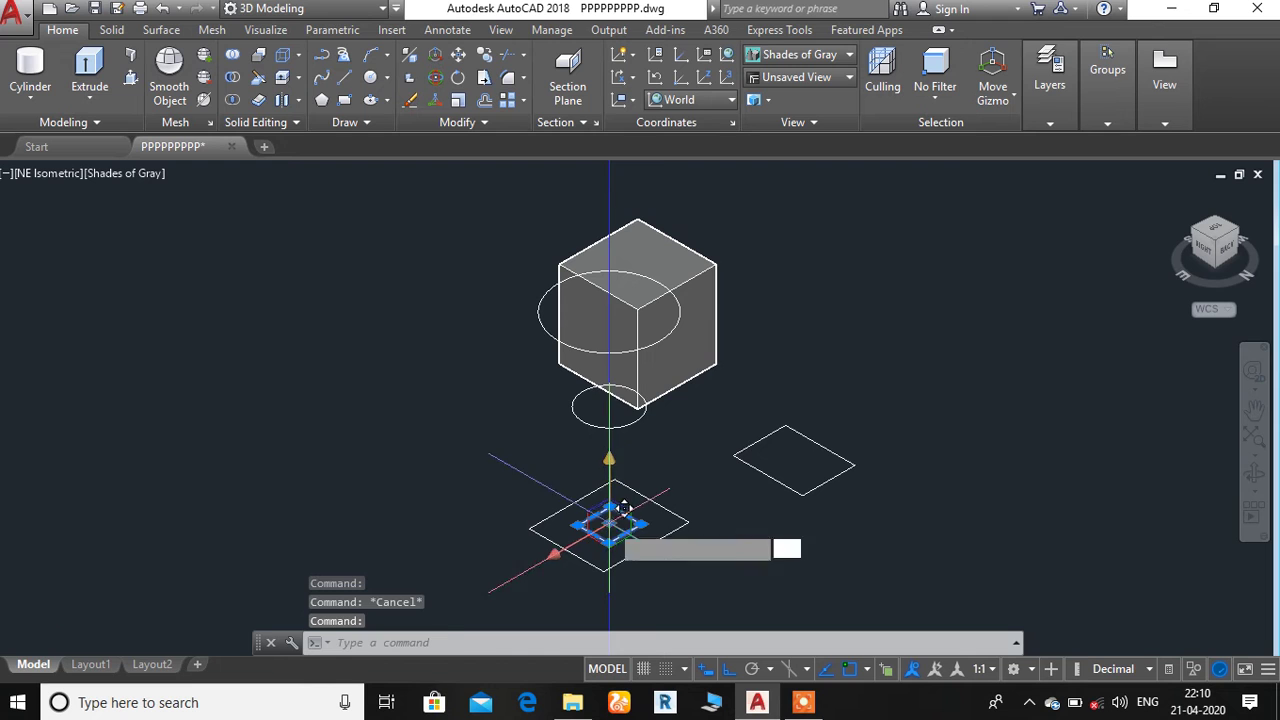
click(610, 522)
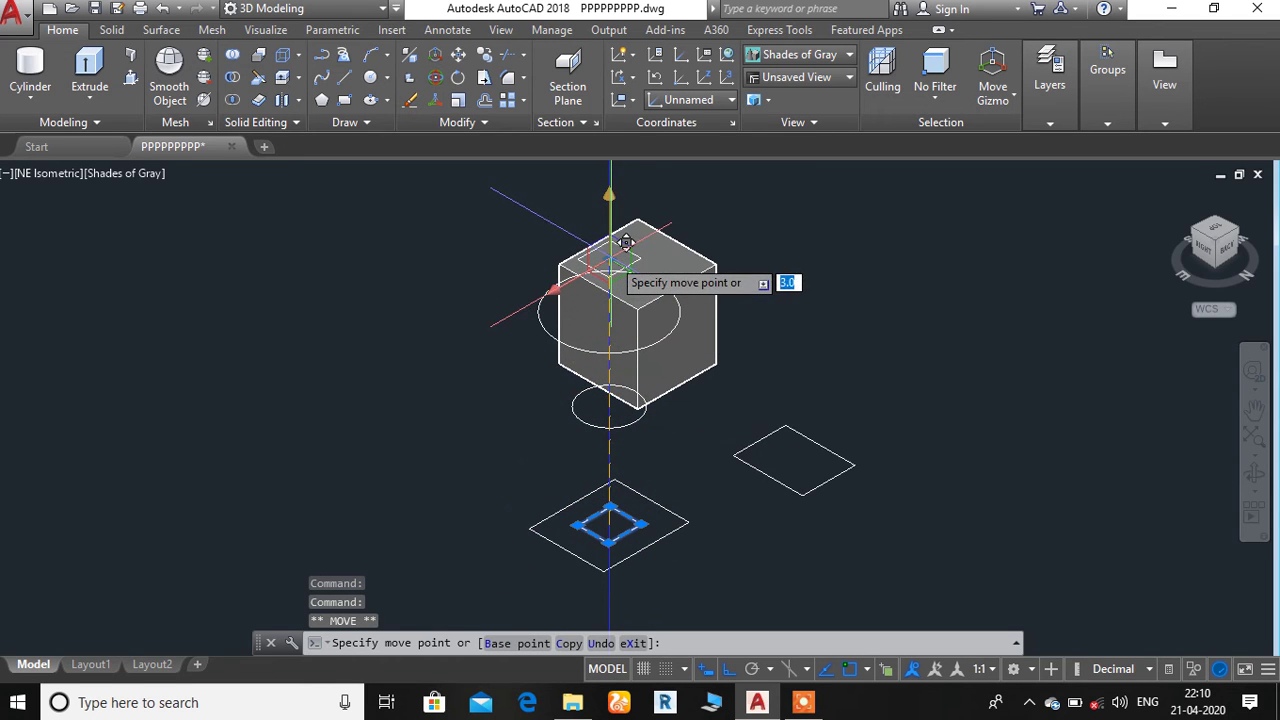
click(610, 209)
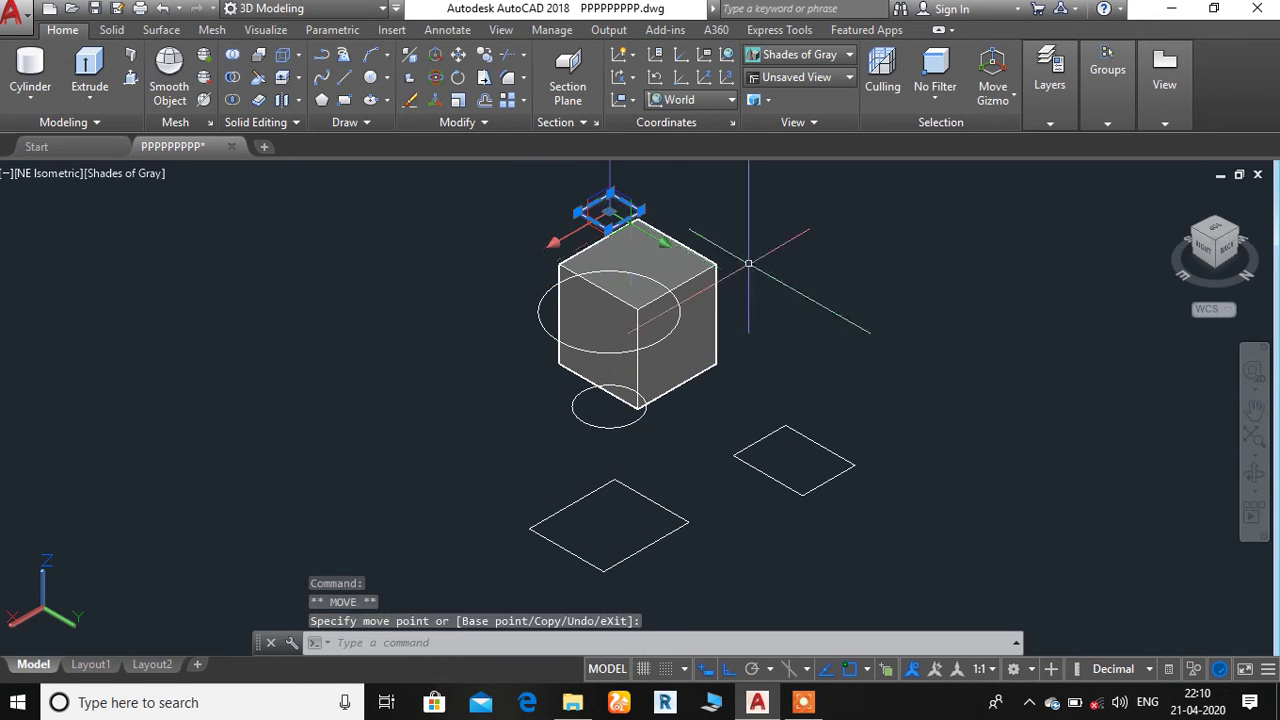
key(Escape)
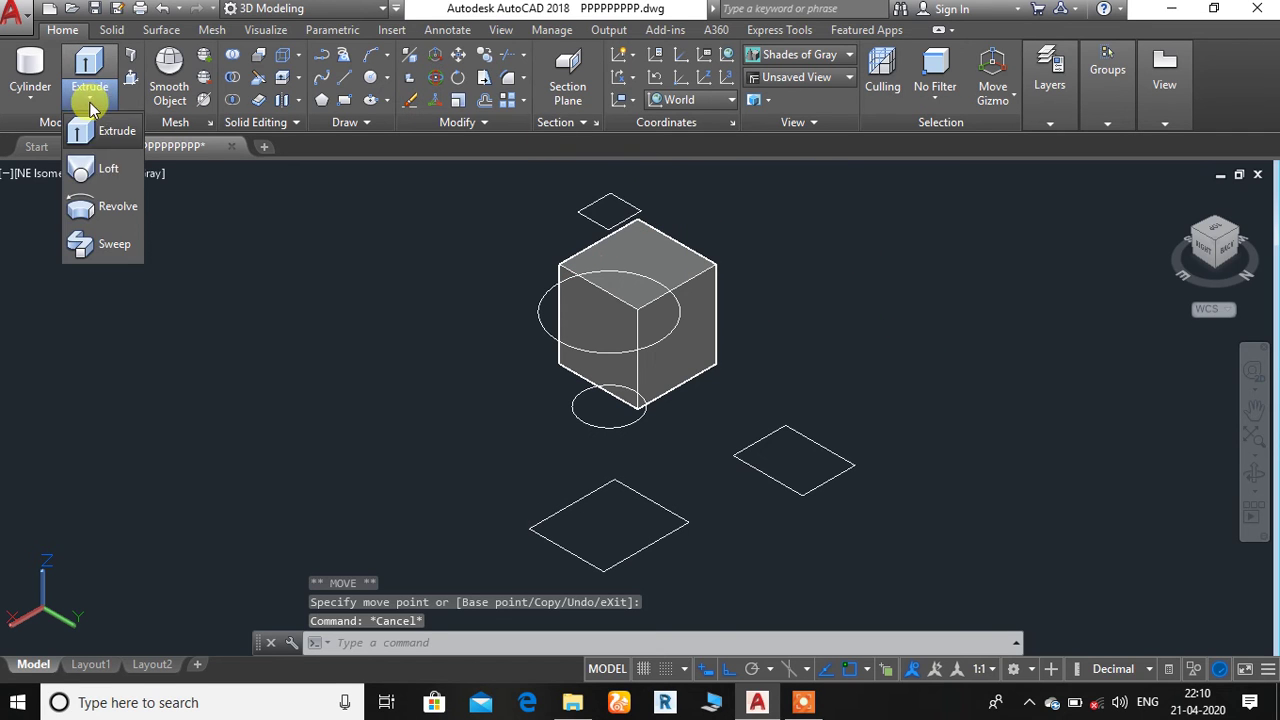
Loft a solid through the small rectangle, large circle, small circle and base rectangle, in that order, using cross sections only.
click(100, 168)
click(588, 215)
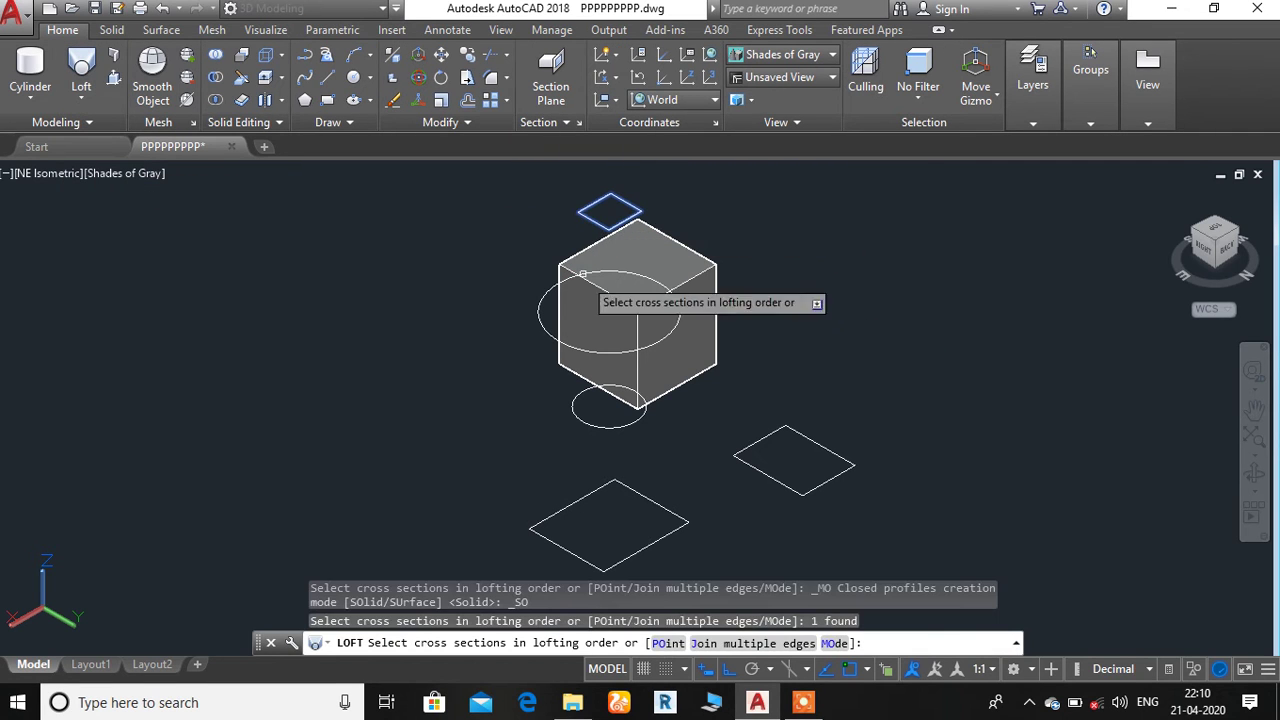
click(576, 348)
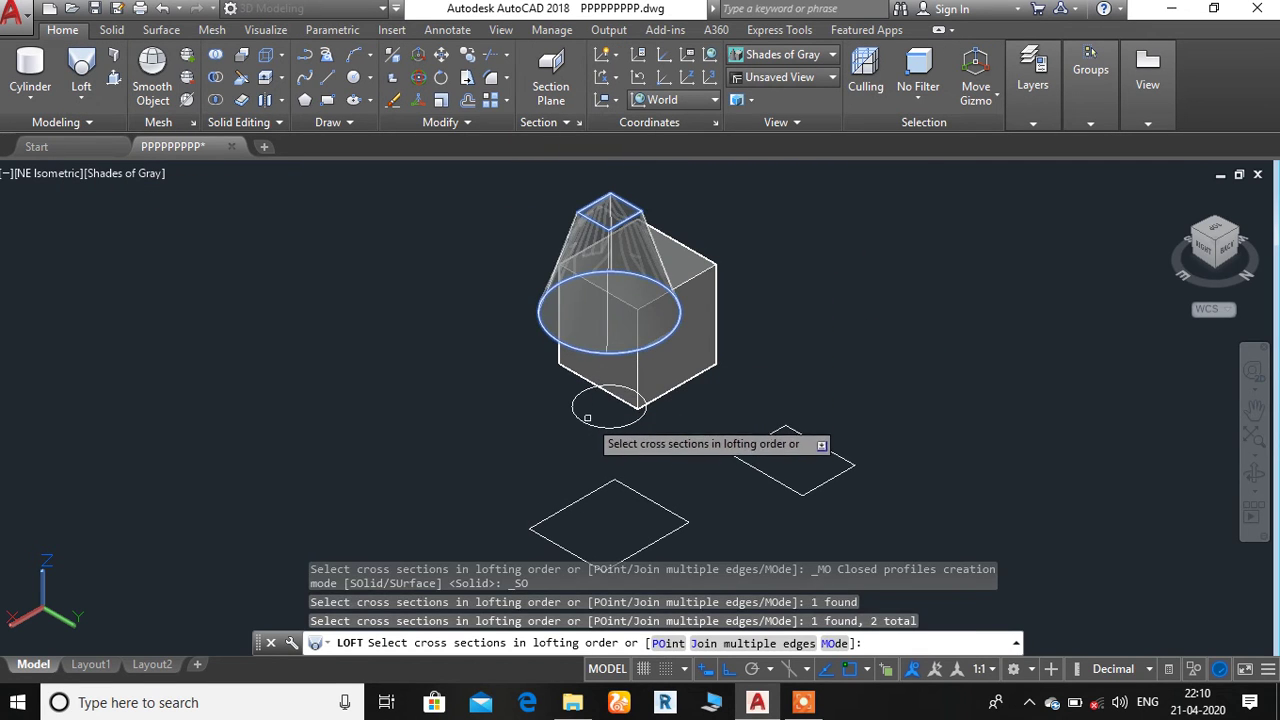
click(590, 425)
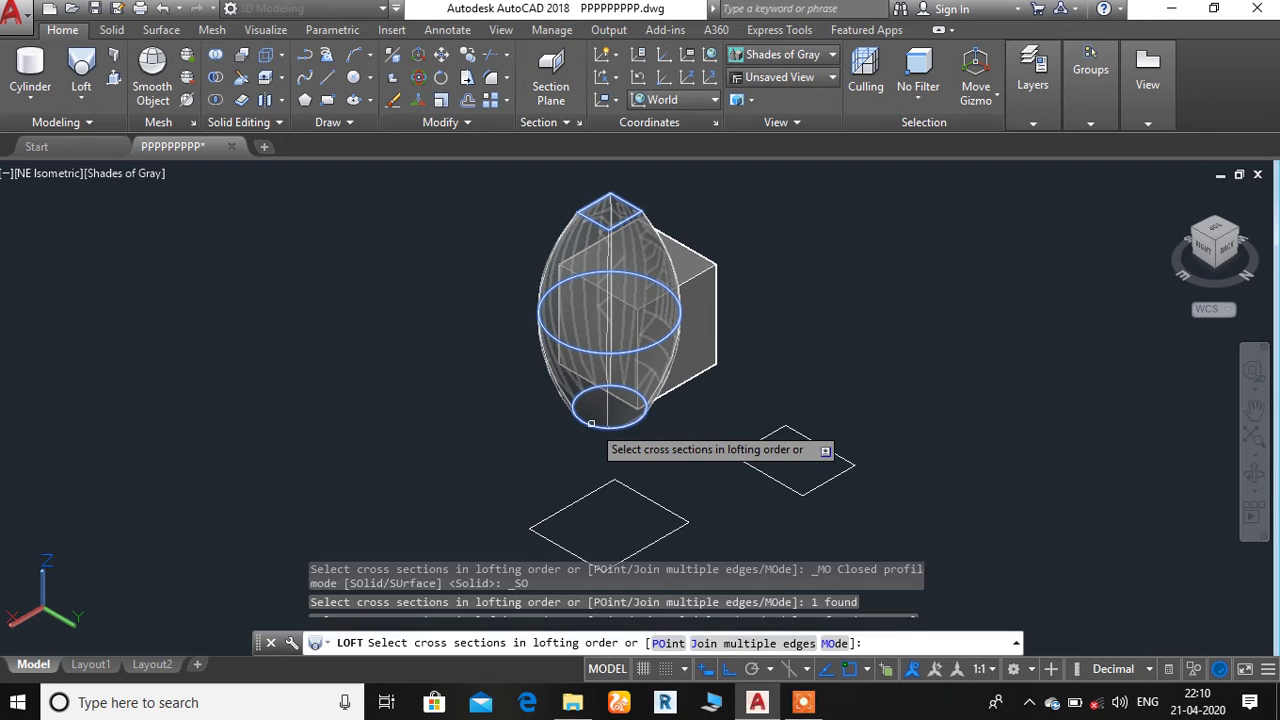
click(588, 495)
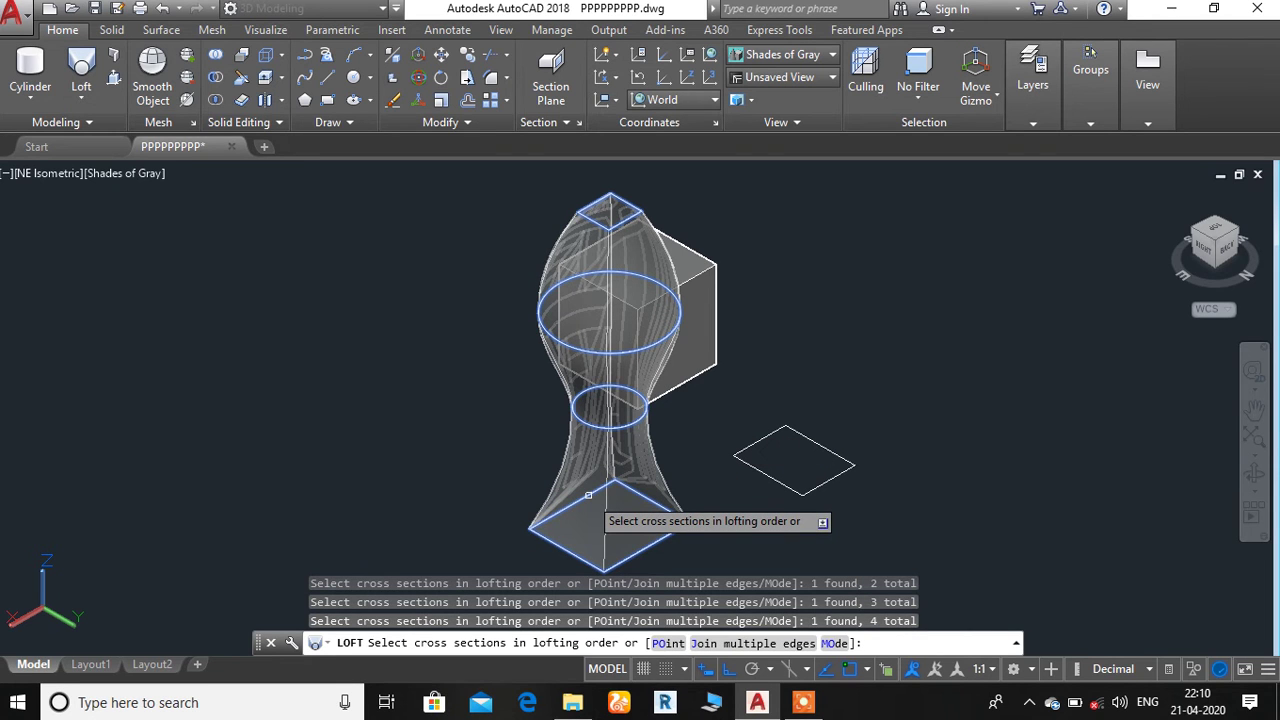
key(Return)
key(Return)
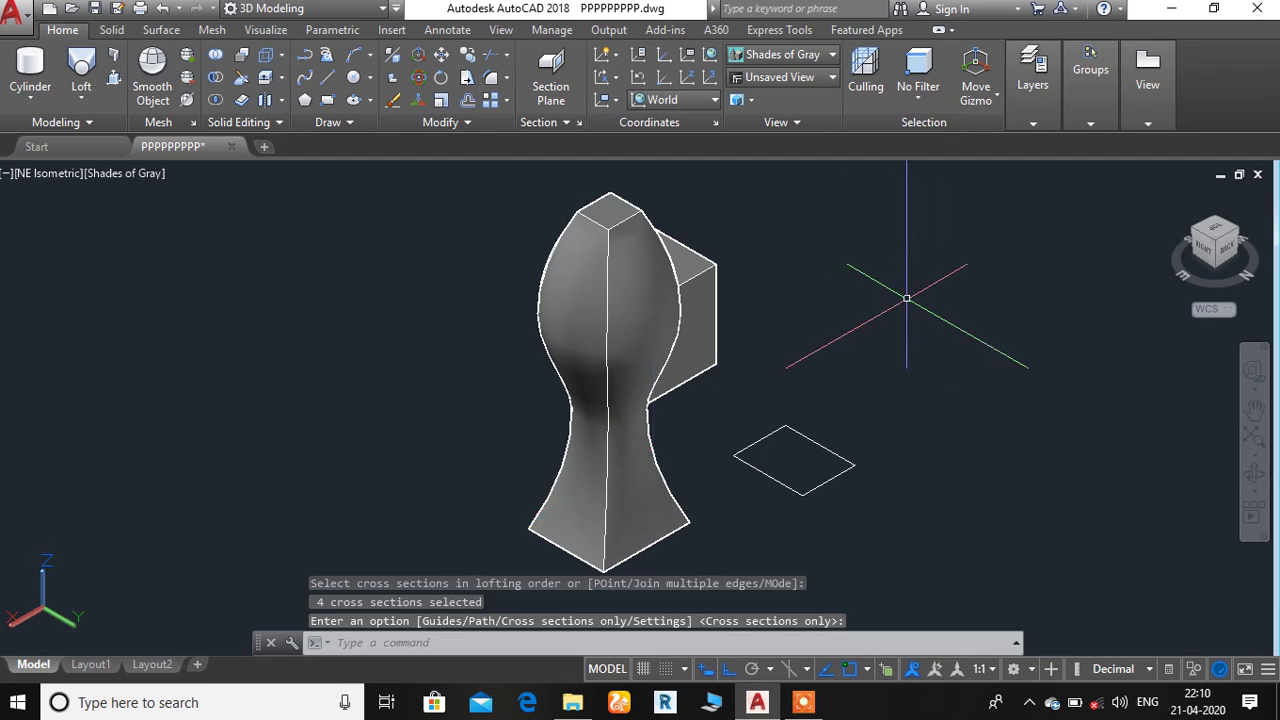
Erase everything in the drawing, including the lofted solid, the box behind it and the separate rectangle.
right_click(906, 298)
click(1003, 474)
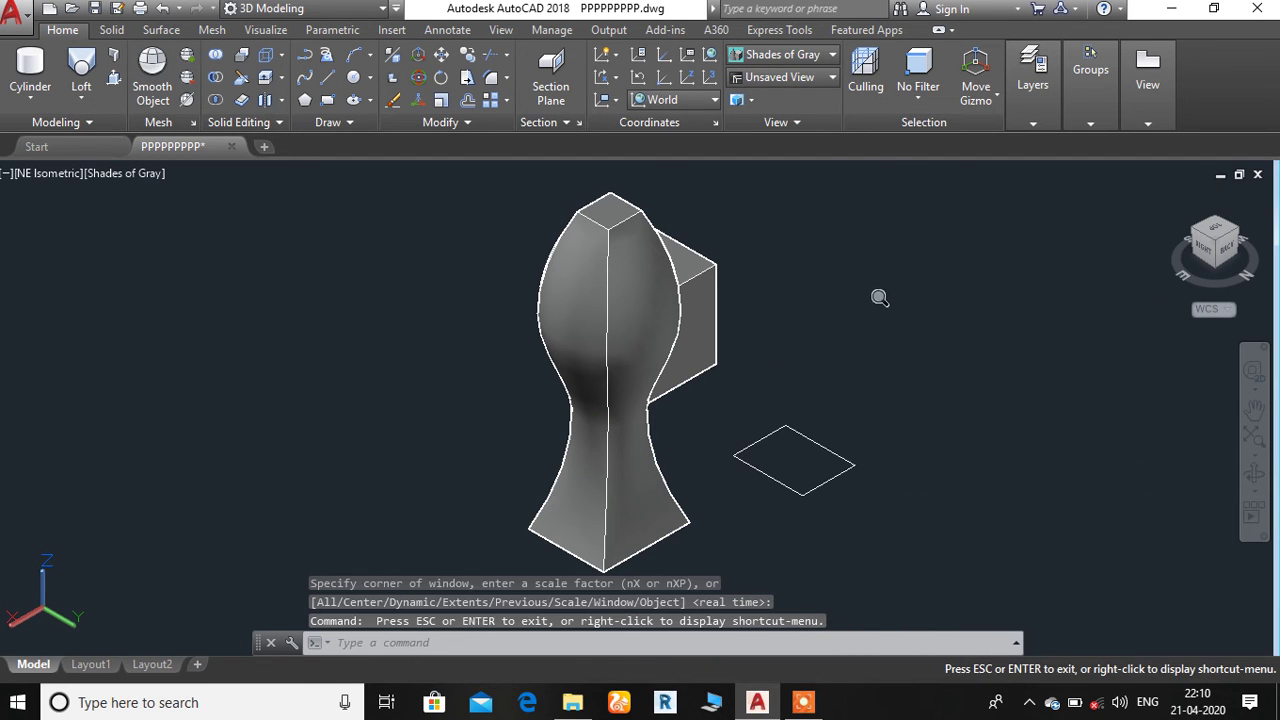
drag(882, 275, 823, 486)
right_click(822, 484)
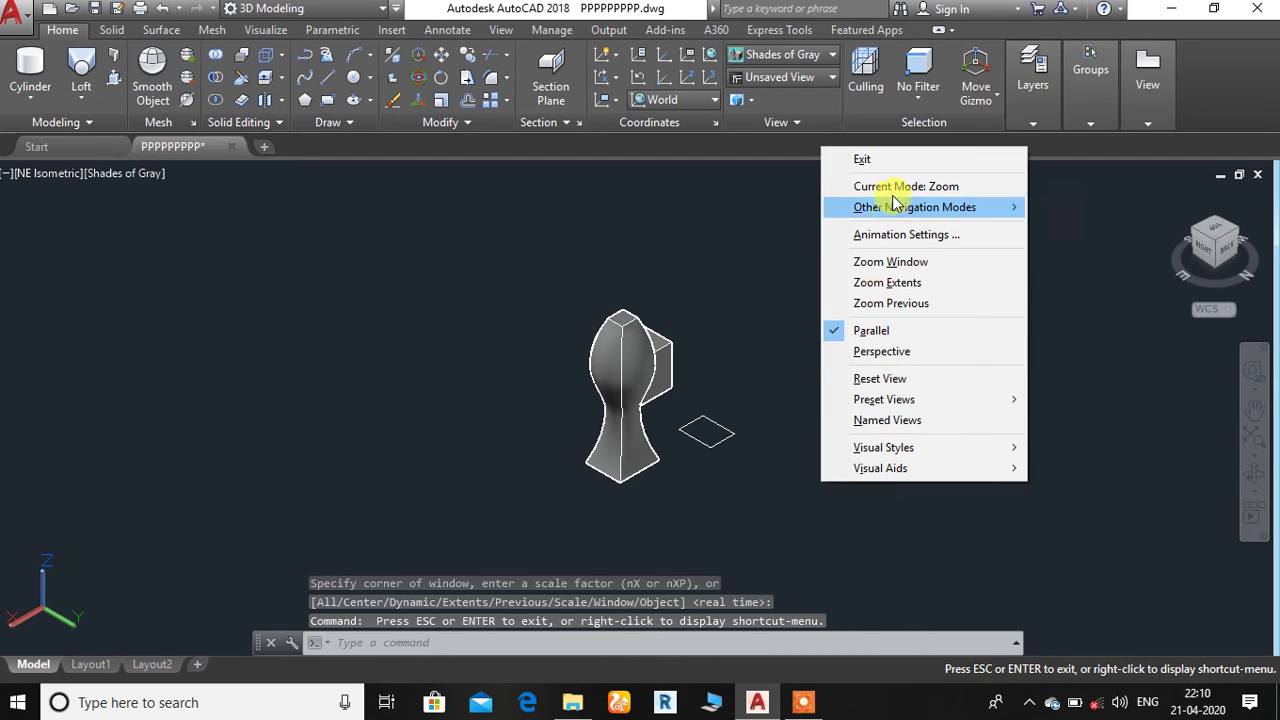
click(863, 160)
click(823, 271)
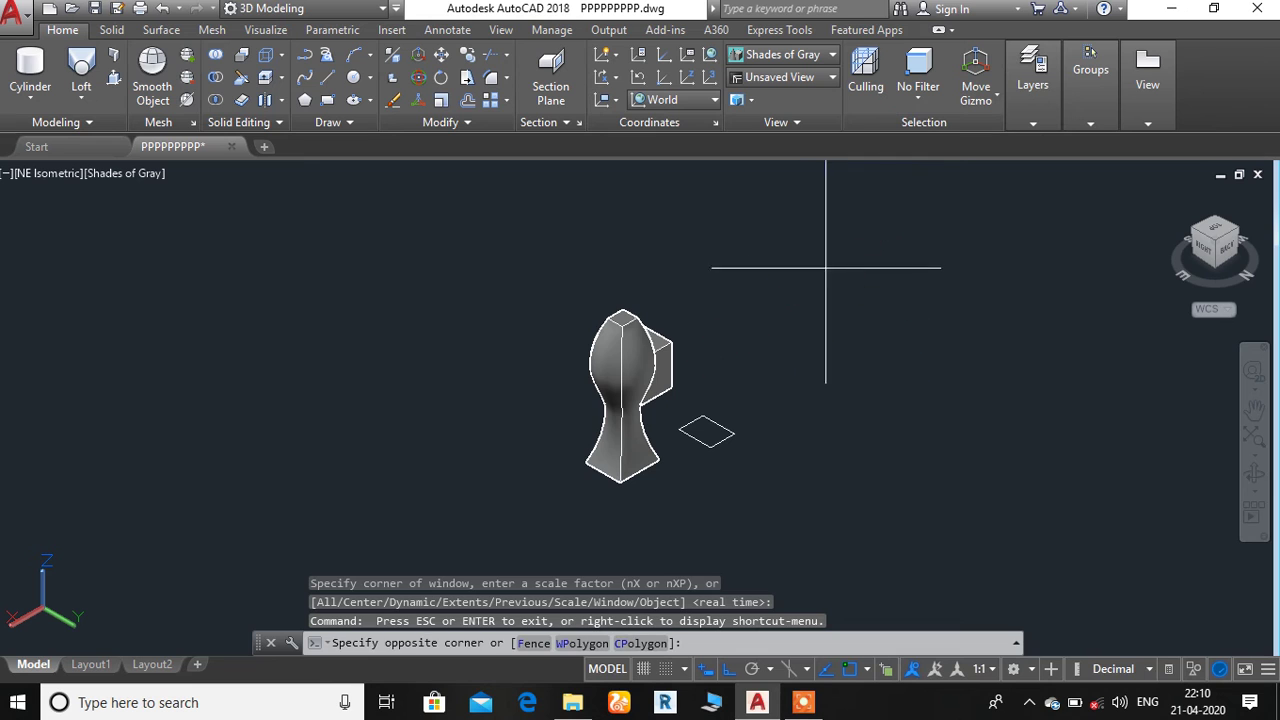
click(491, 508)
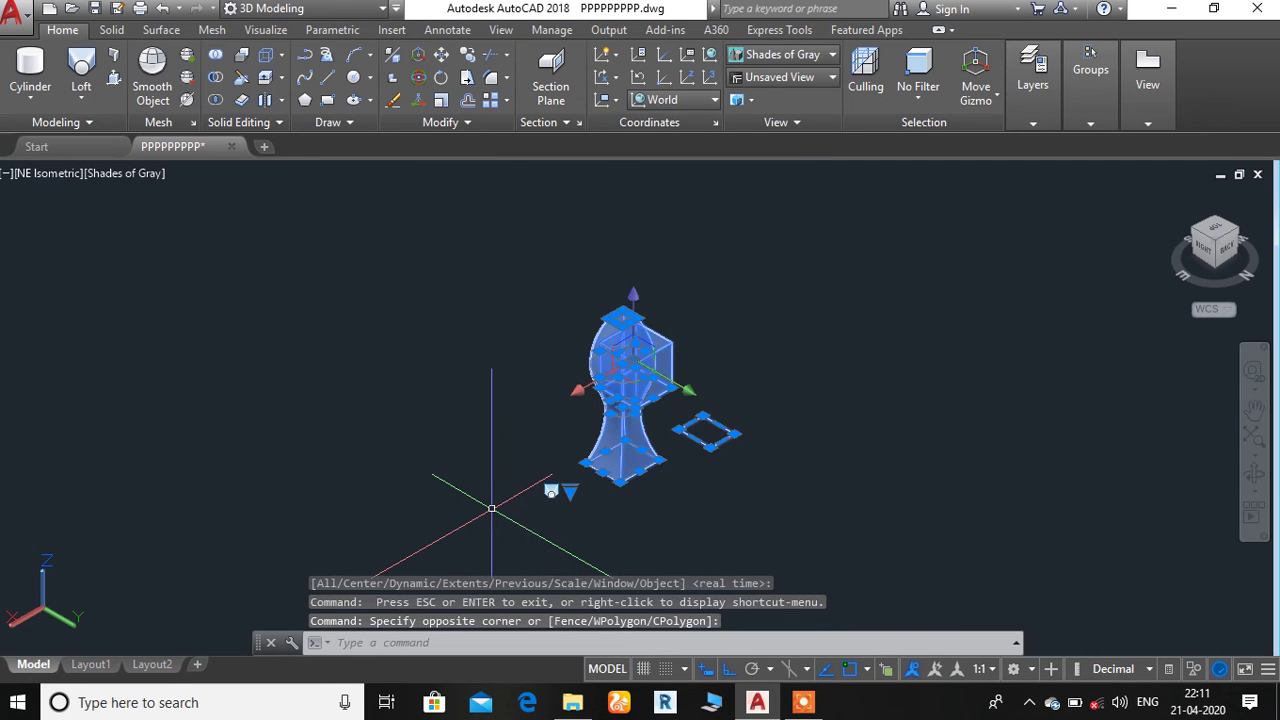
key(Delete)
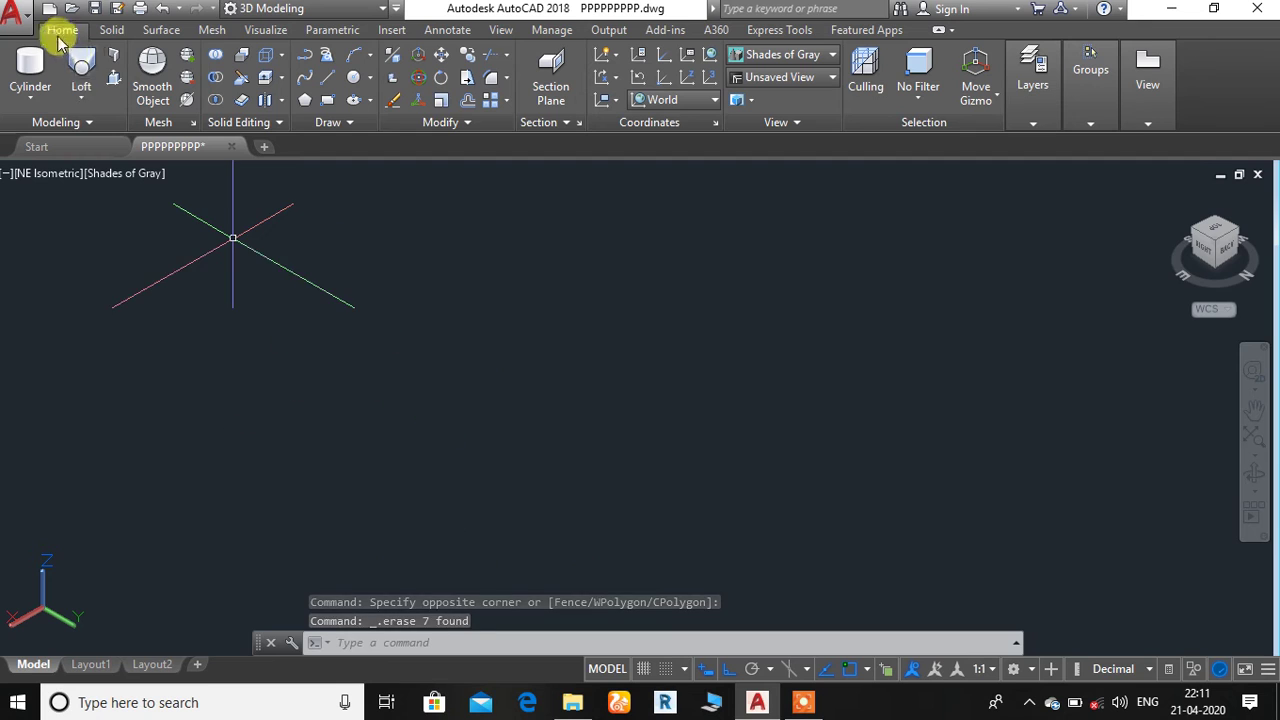
Begin a chain of lines with a long vertical segment running straight down in the isometric view.
click(80, 100)
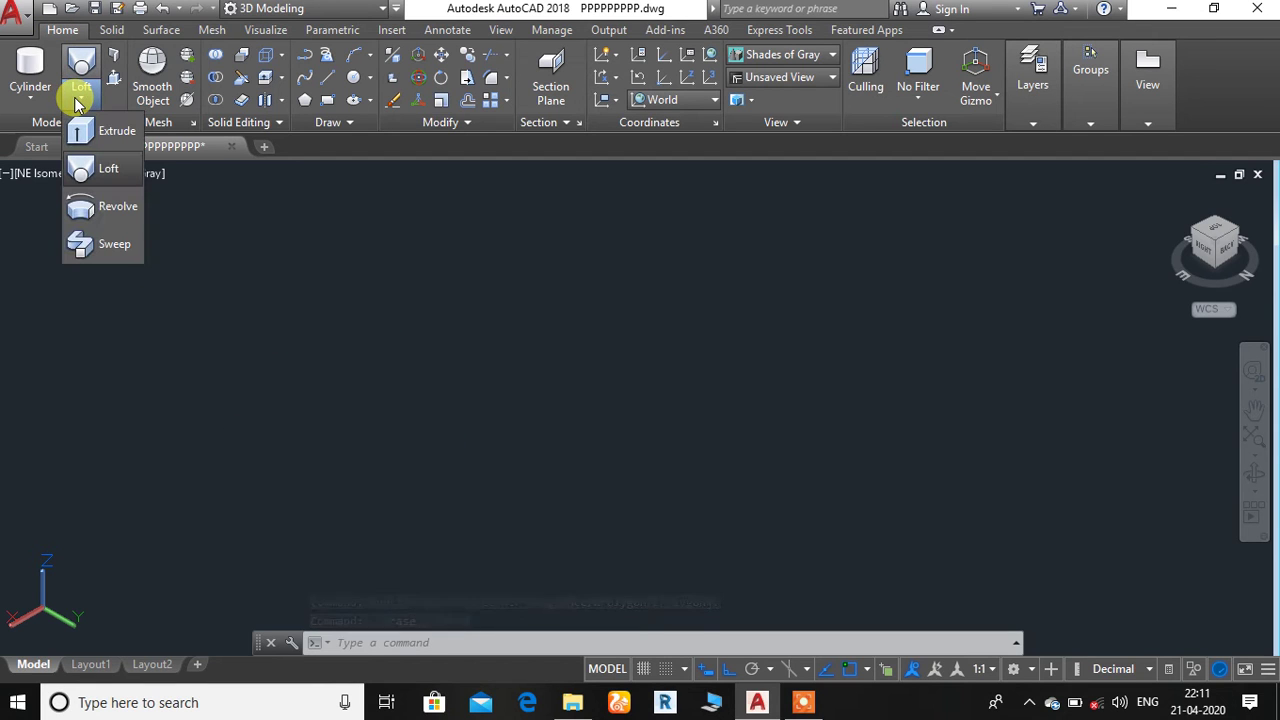
click(356, 372)
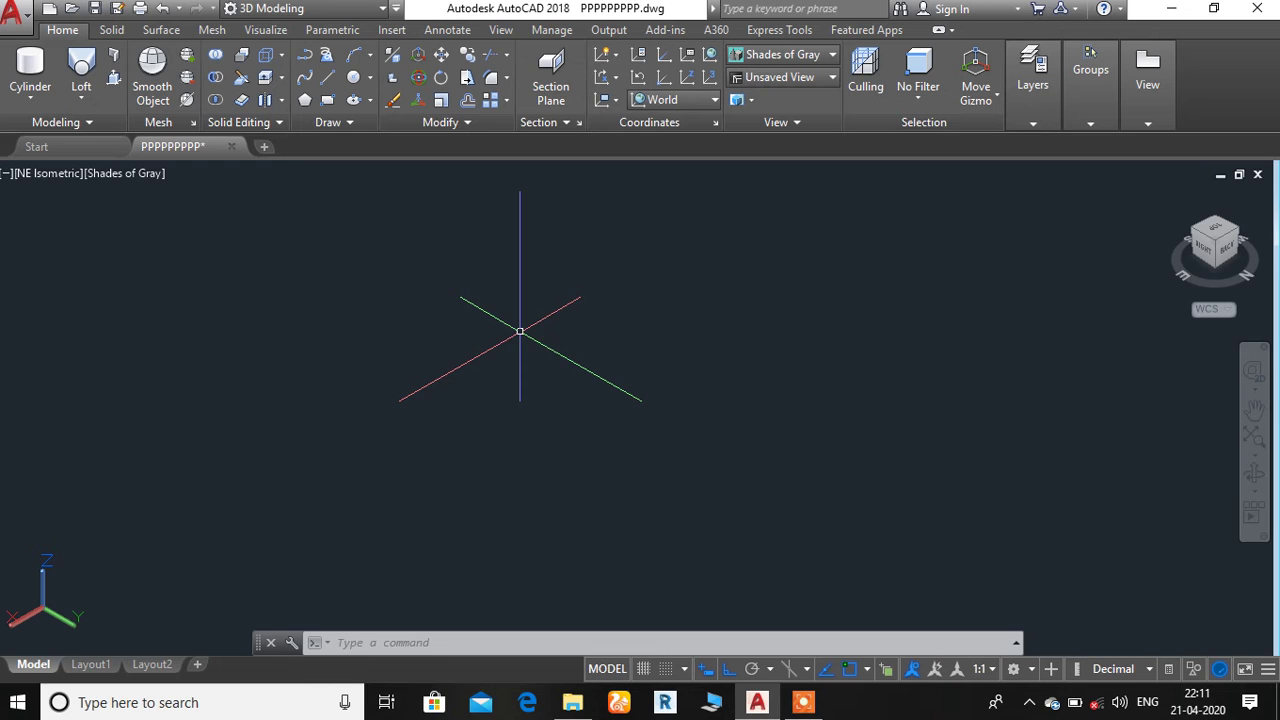
text(l)
key(Return)
click(553, 285)
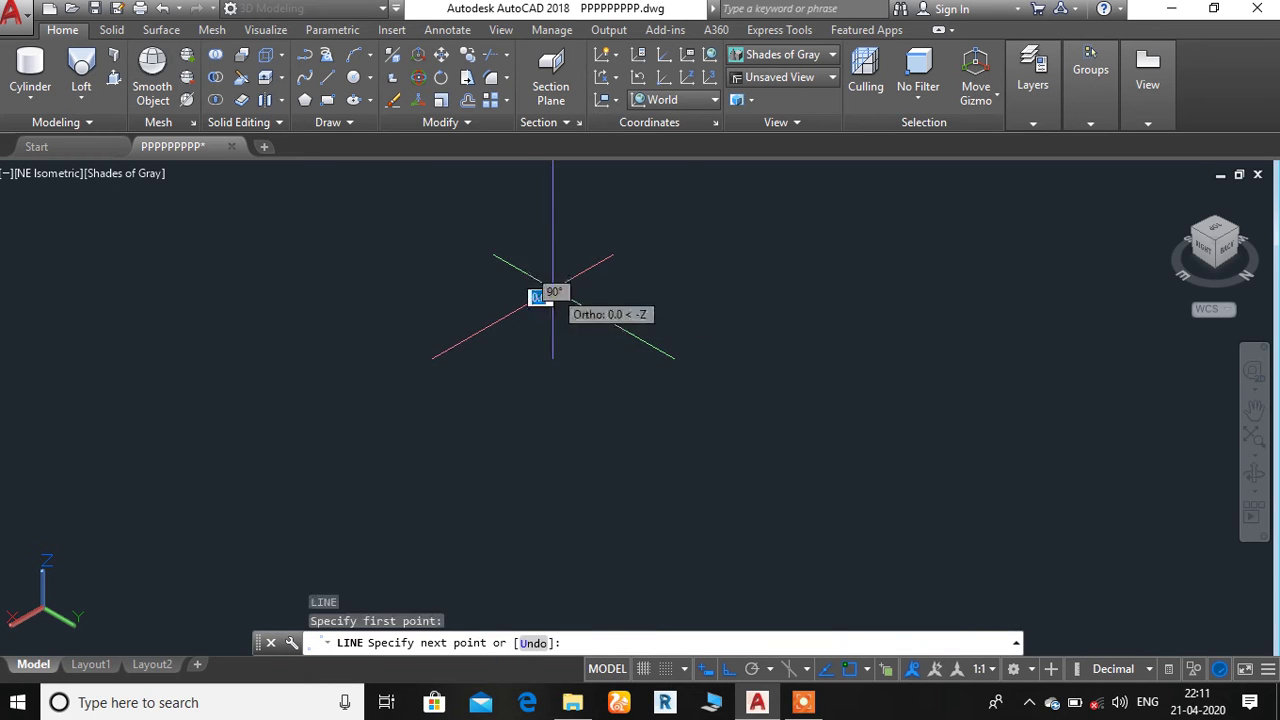
click(566, 550)
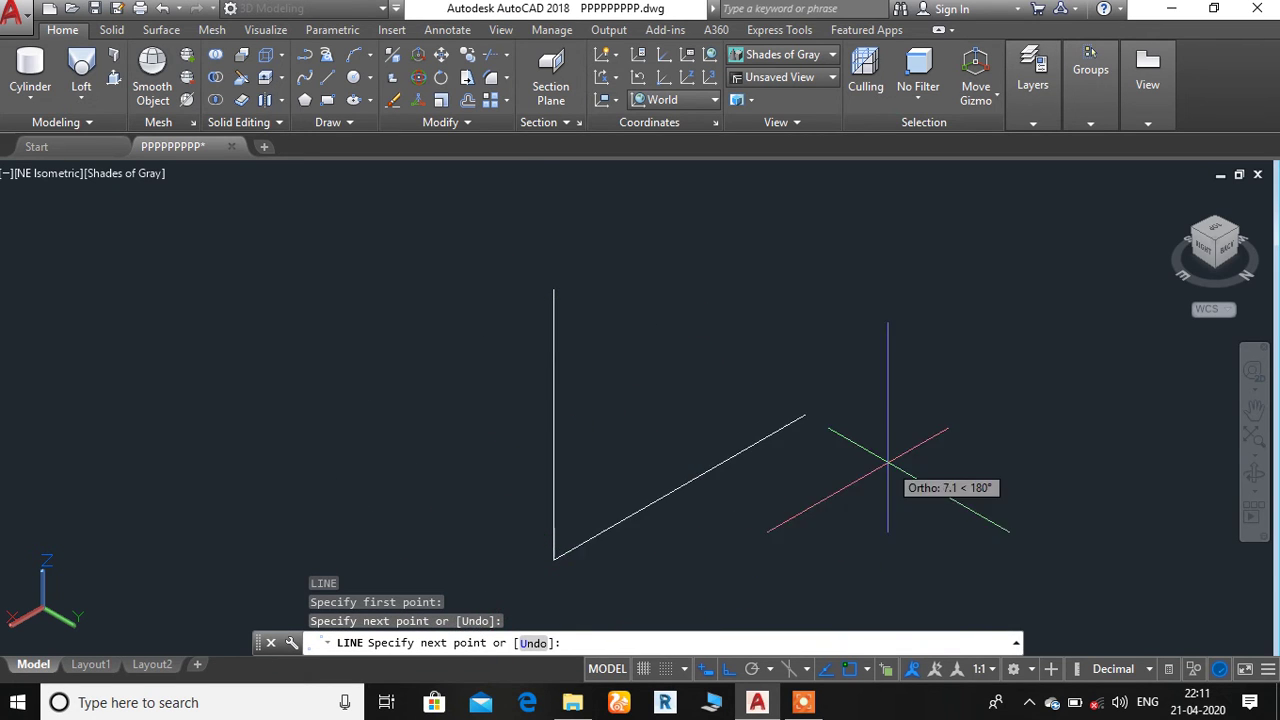
Continue the line chain in the top view with a straight segment about 2.1 long and a small notched profile closing back onto its end.
click(1214, 228)
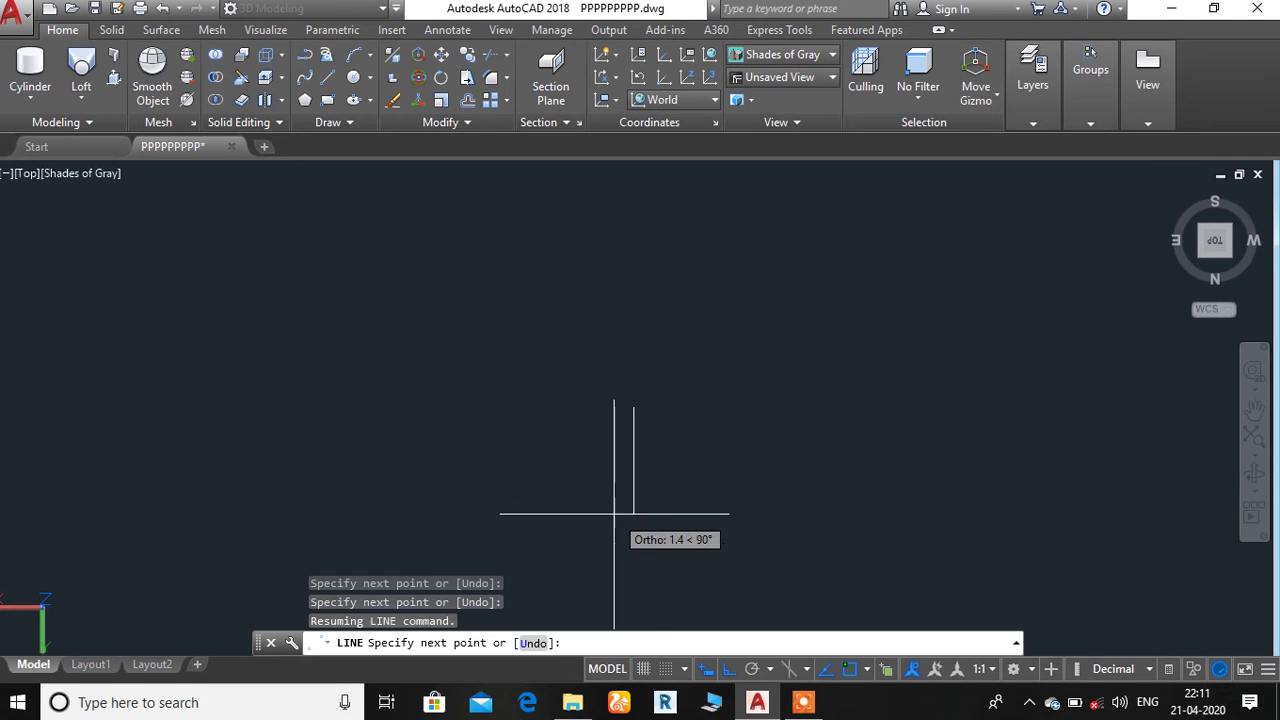
click(633, 567)
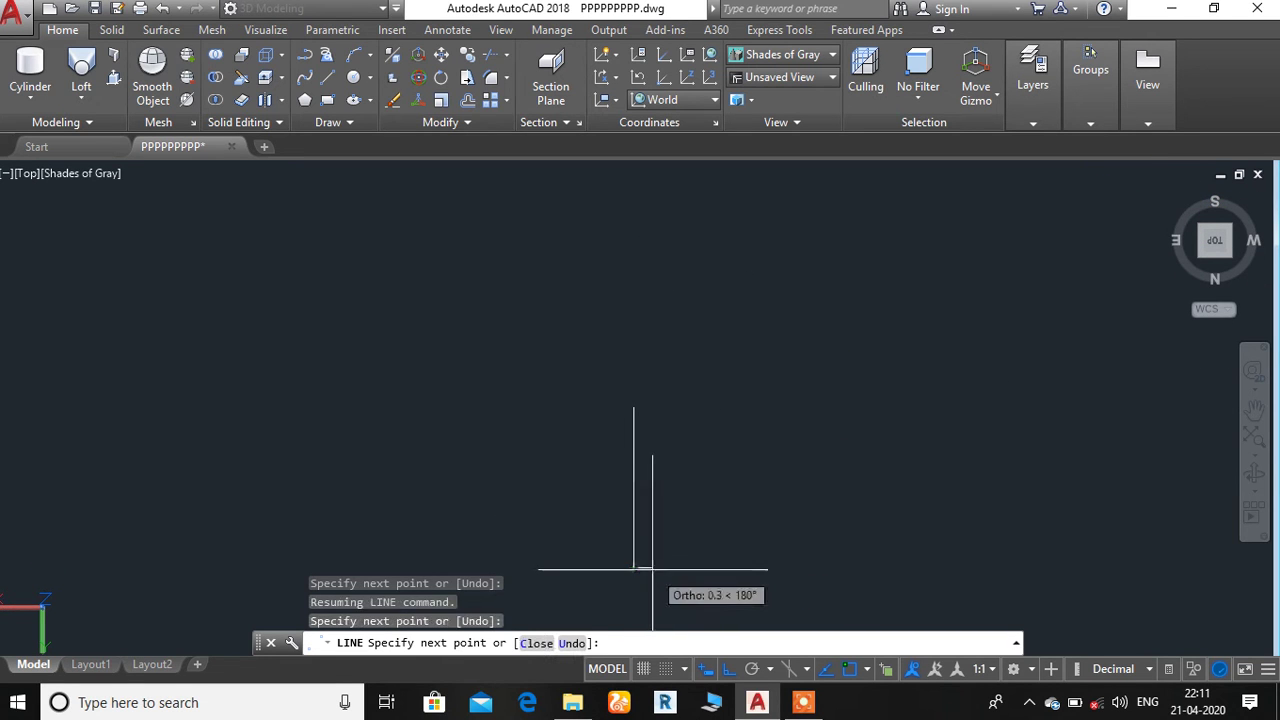
click(650, 566)
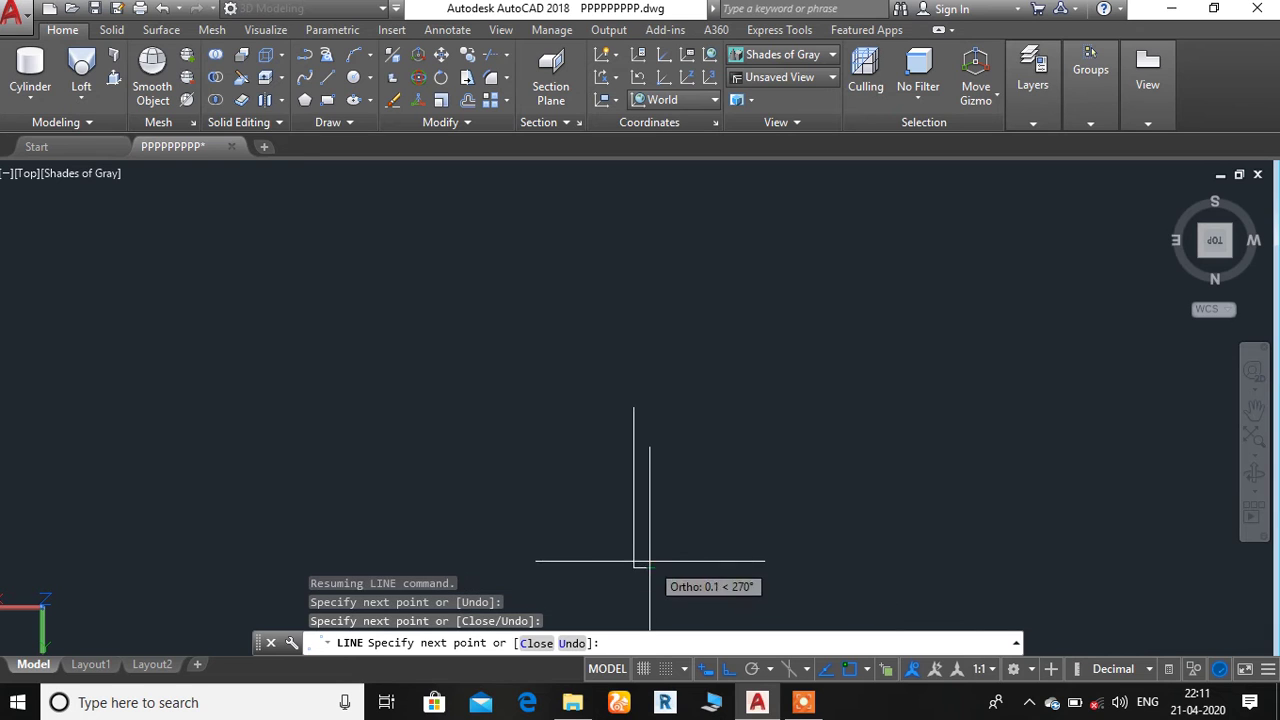
click(650, 563)
click(641, 562)
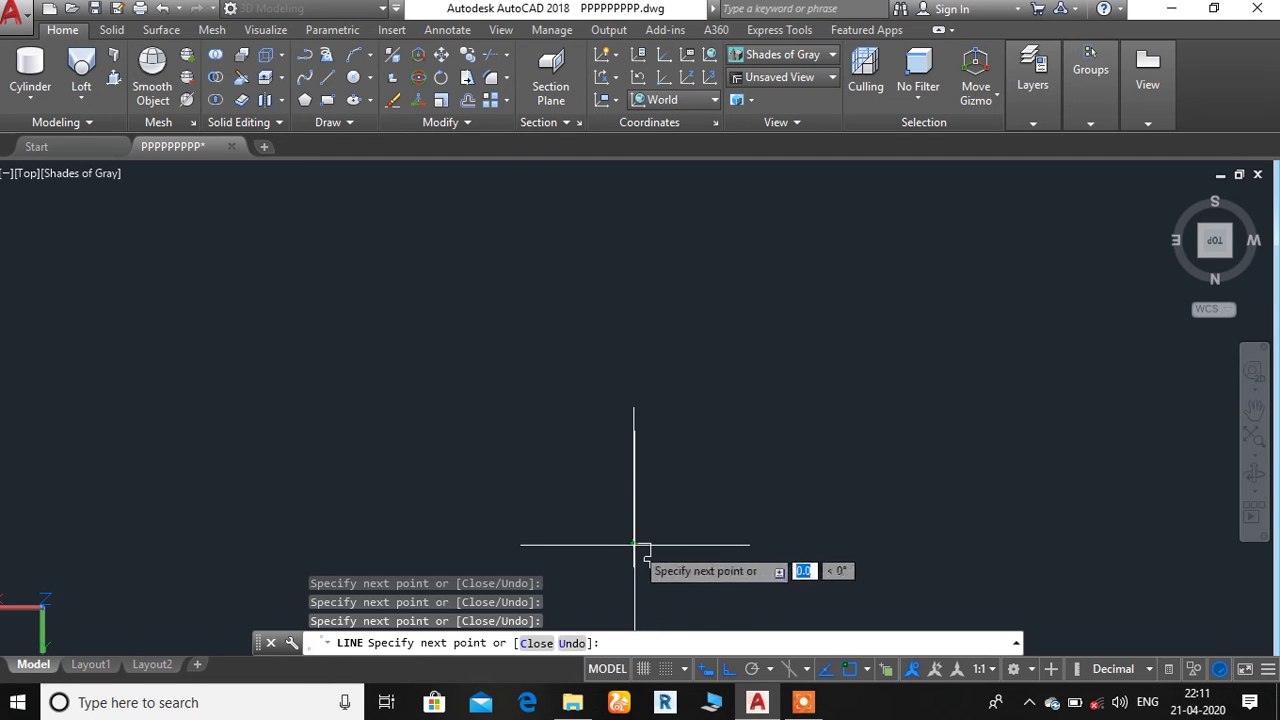
key(Escape)
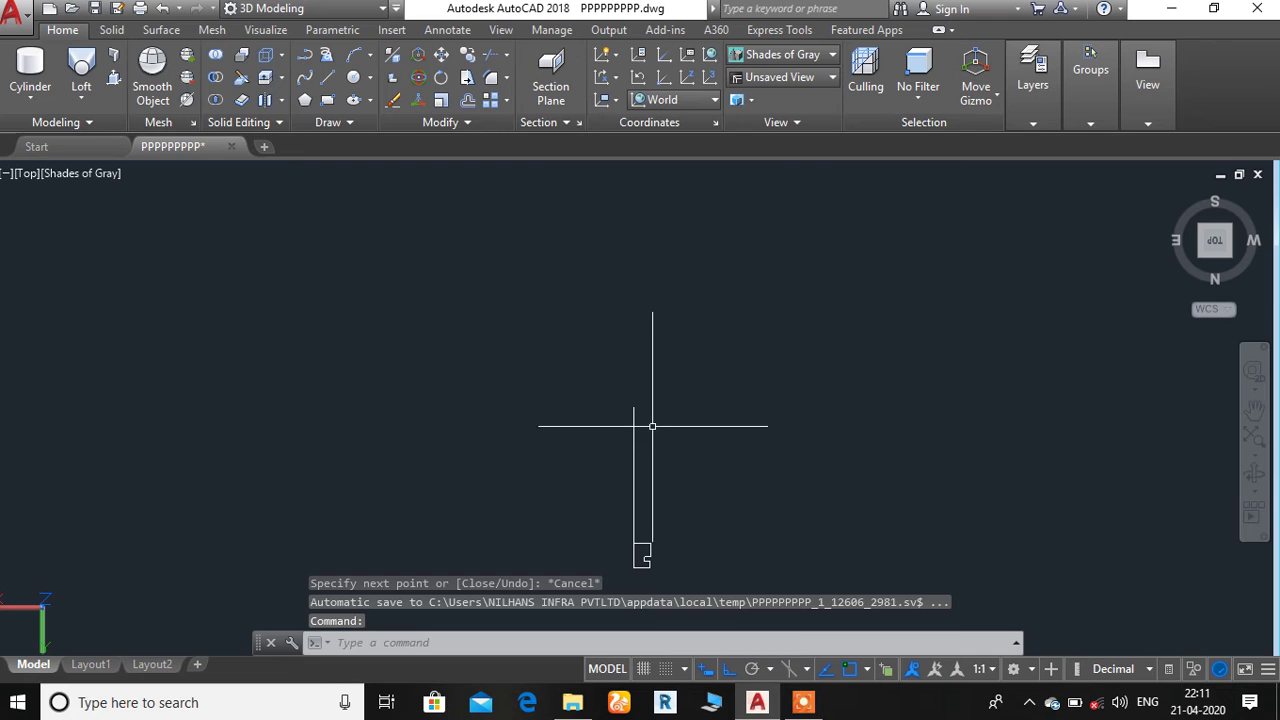
Draw a second small notched profile with lines at the opposite end of the long segment, closing back onto it.
text(l)
key(Return)
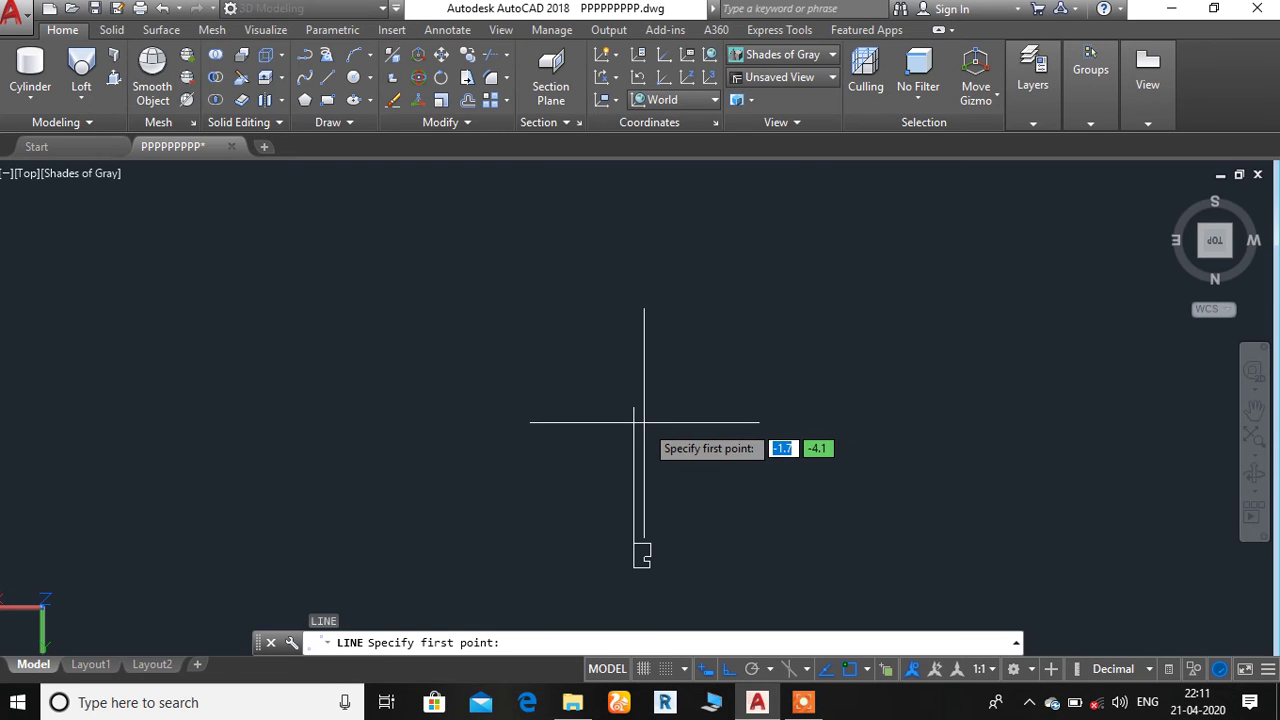
click(633, 408)
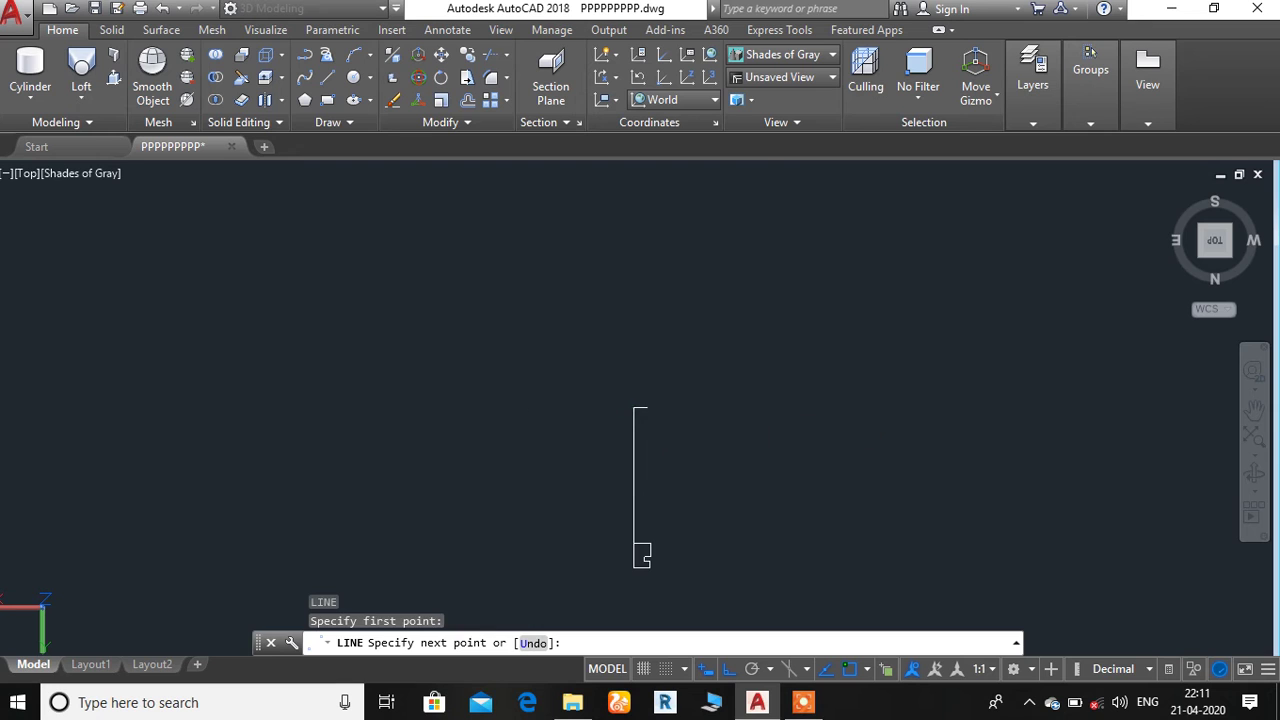
click(648, 408)
click(648, 412)
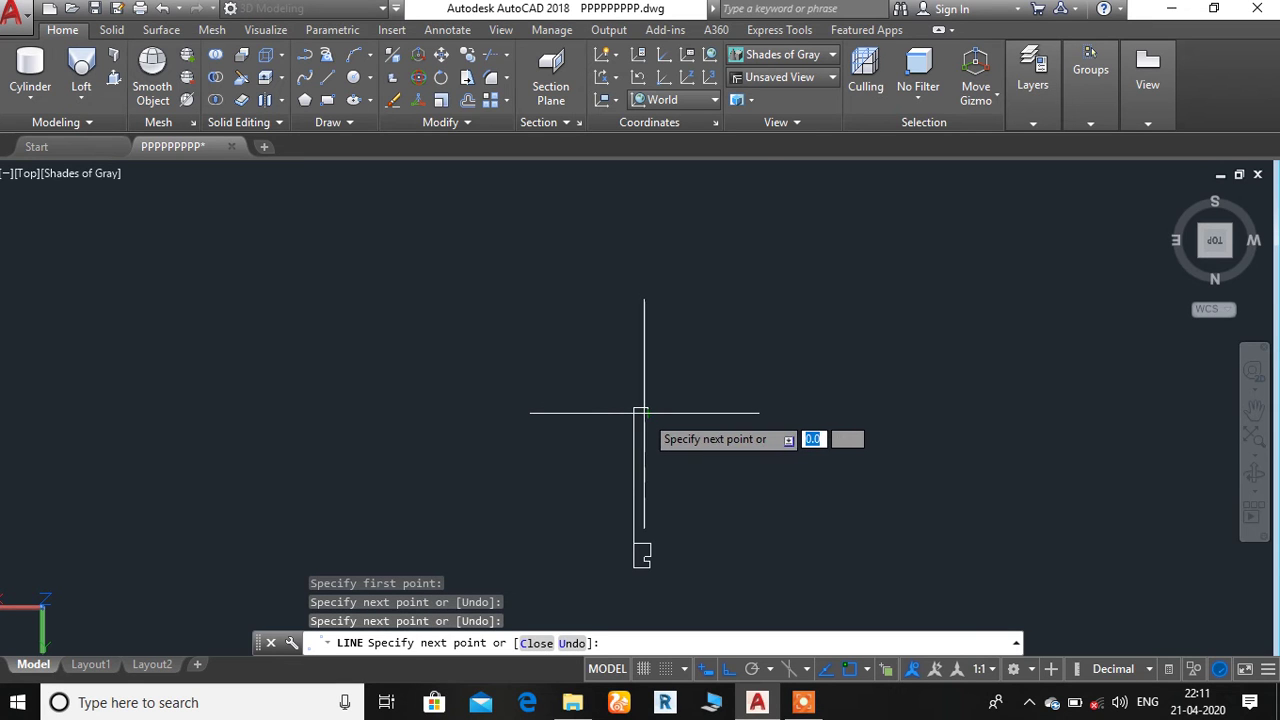
click(644, 419)
click(644, 420)
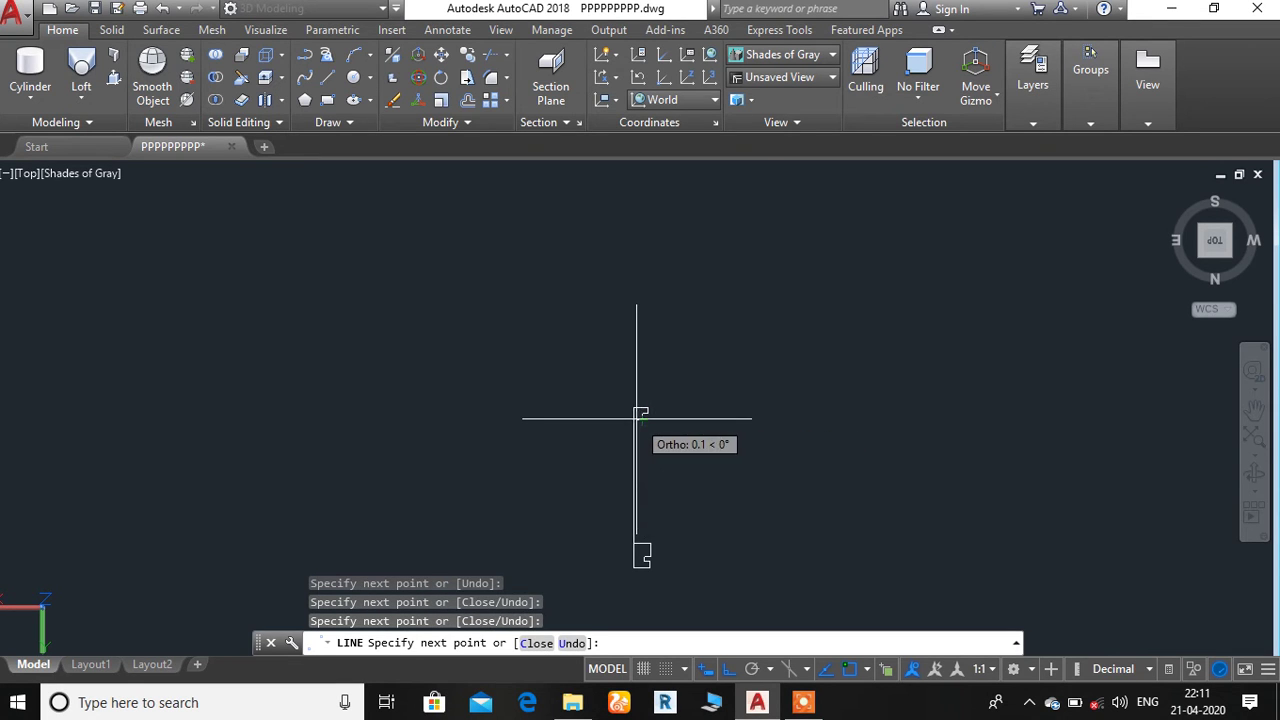
click(644, 419)
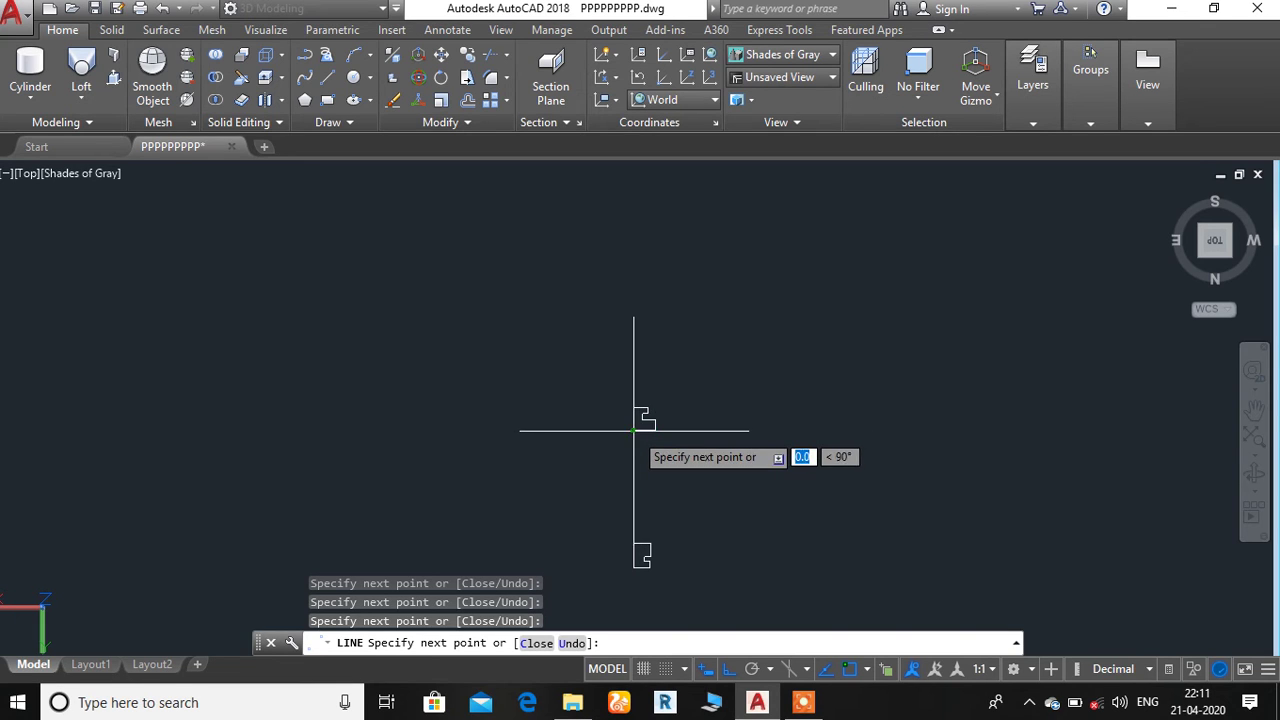
key(Return)
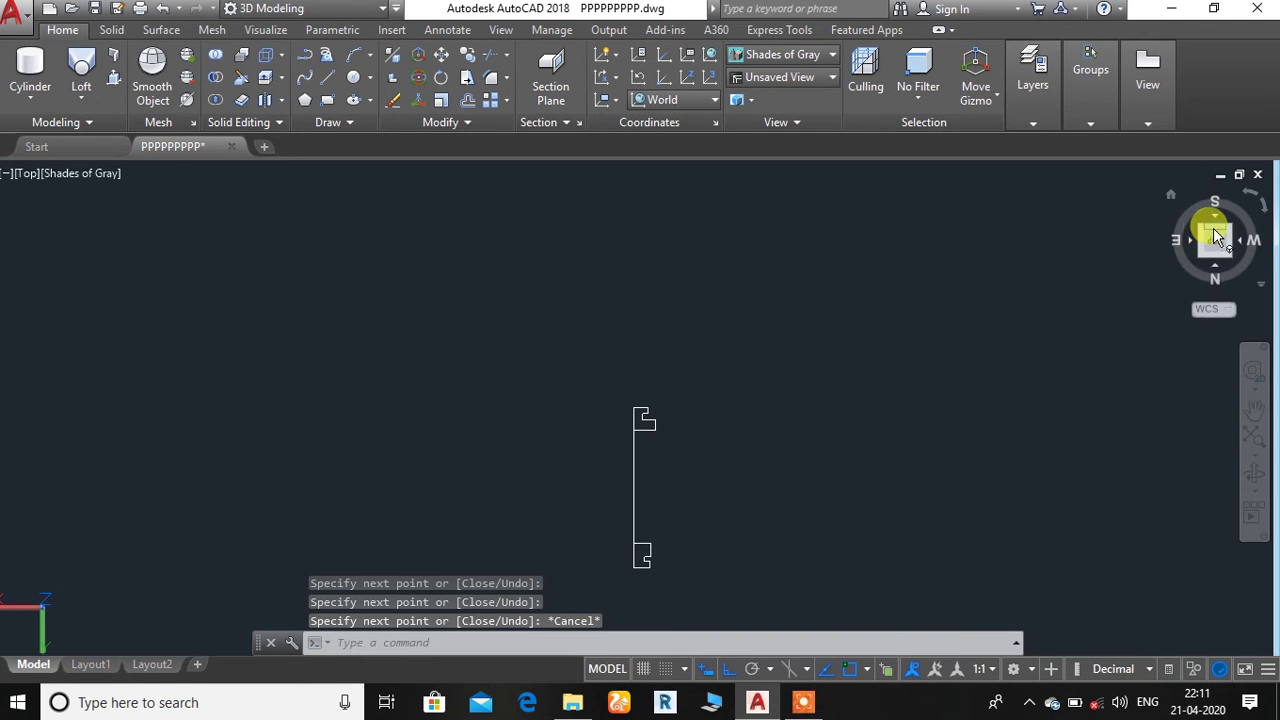
Return to the northeast isometric view and erase the tall vertical line.
click(1203, 255)
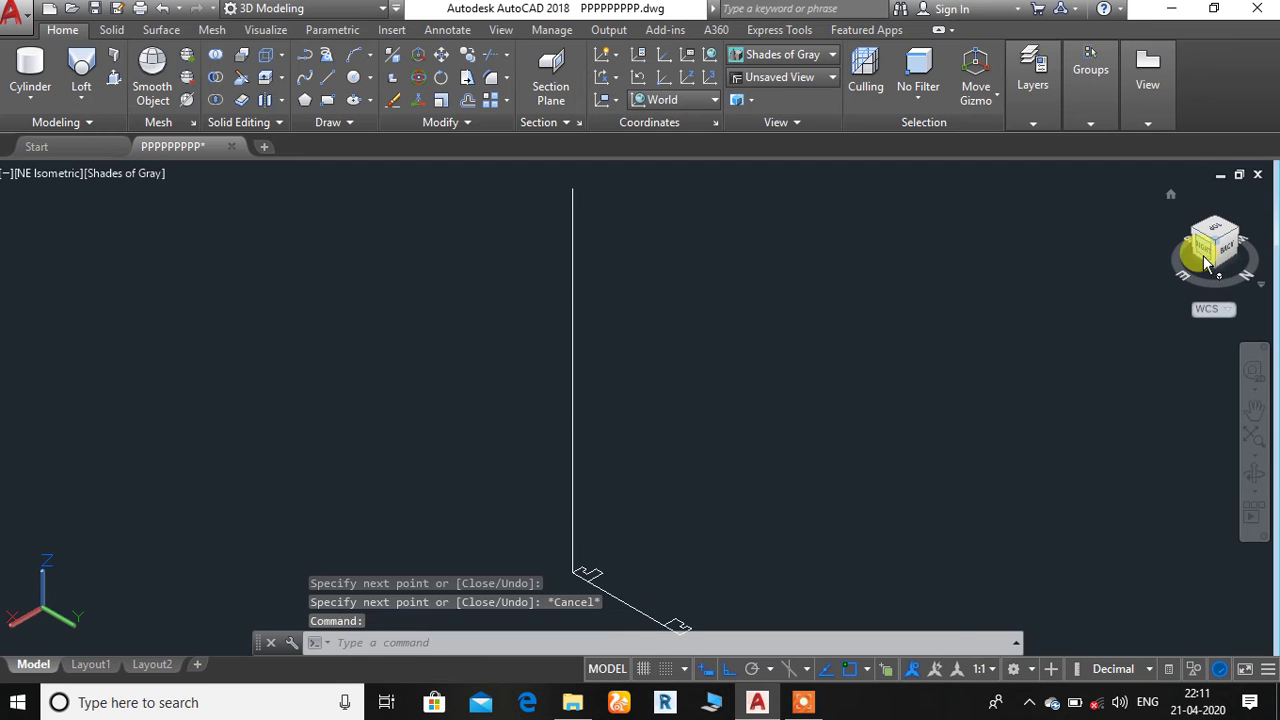
key(Escape)
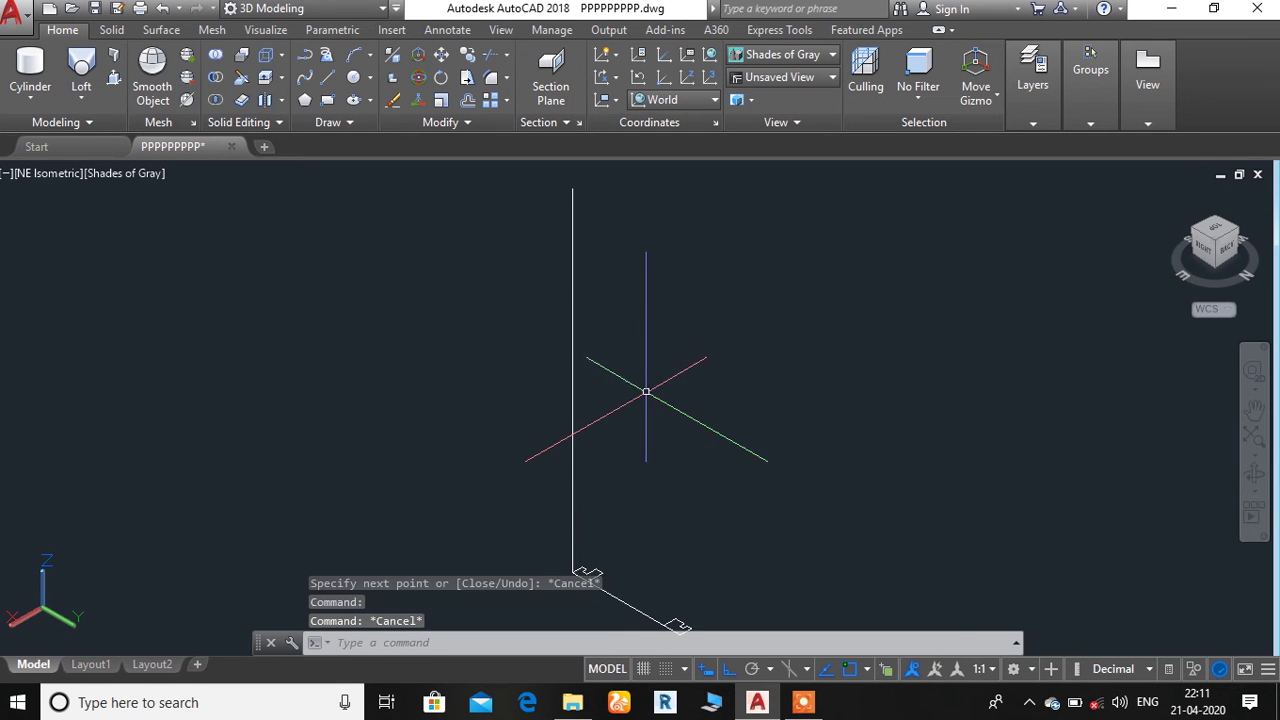
click(574, 399)
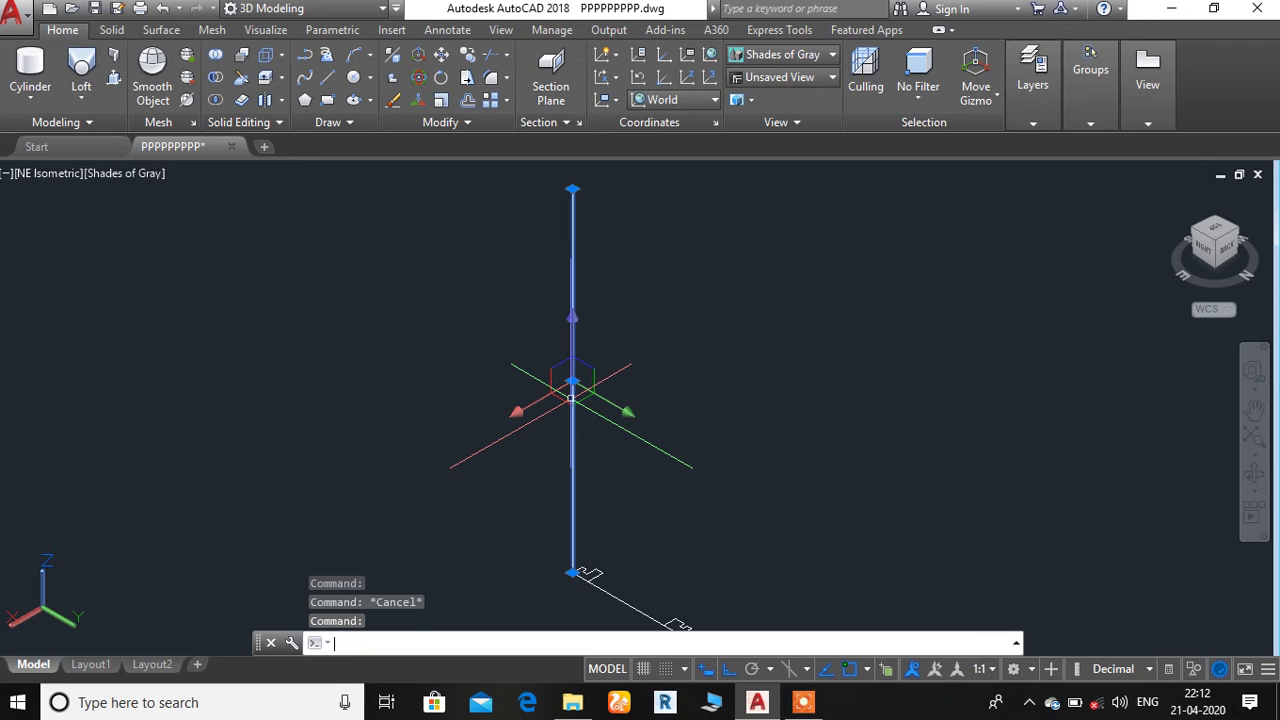
key(Escape)
click(572, 394)
key(Delete)
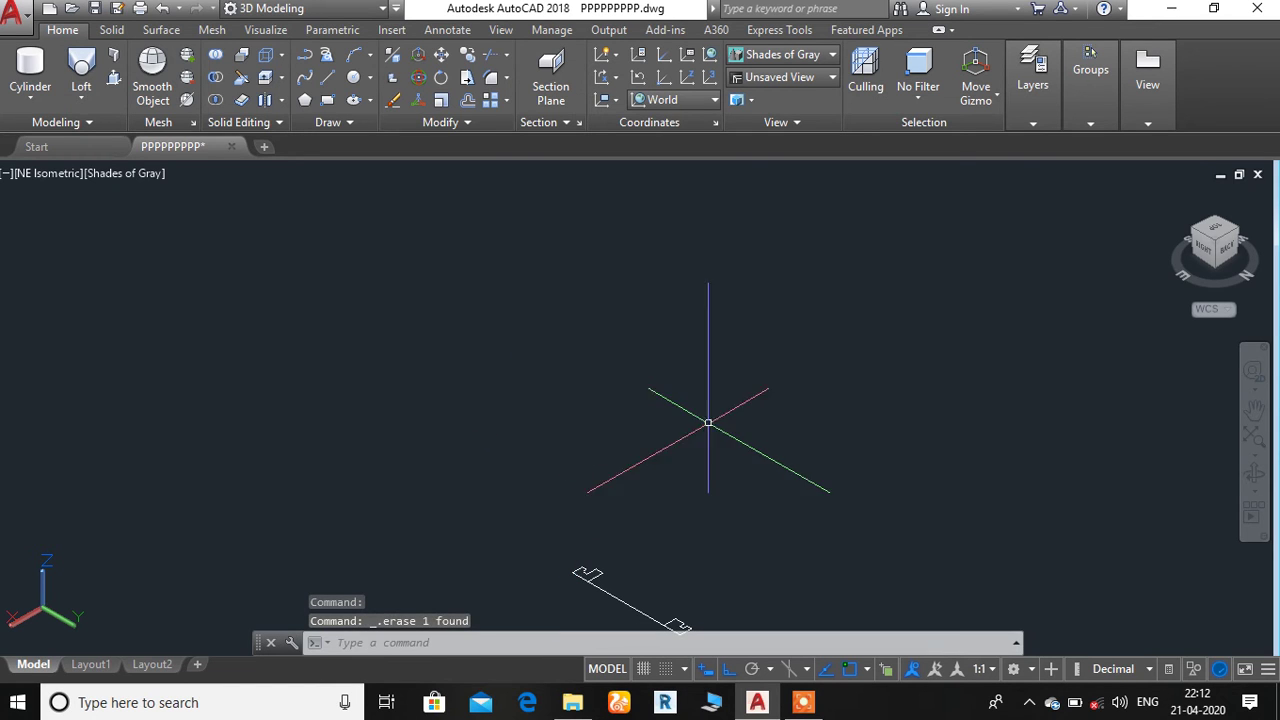
Revolve the two notched profiles together with their connecting line through 360 degrees about the axis along the long line.
right_click(708, 423)
click(734, 254)
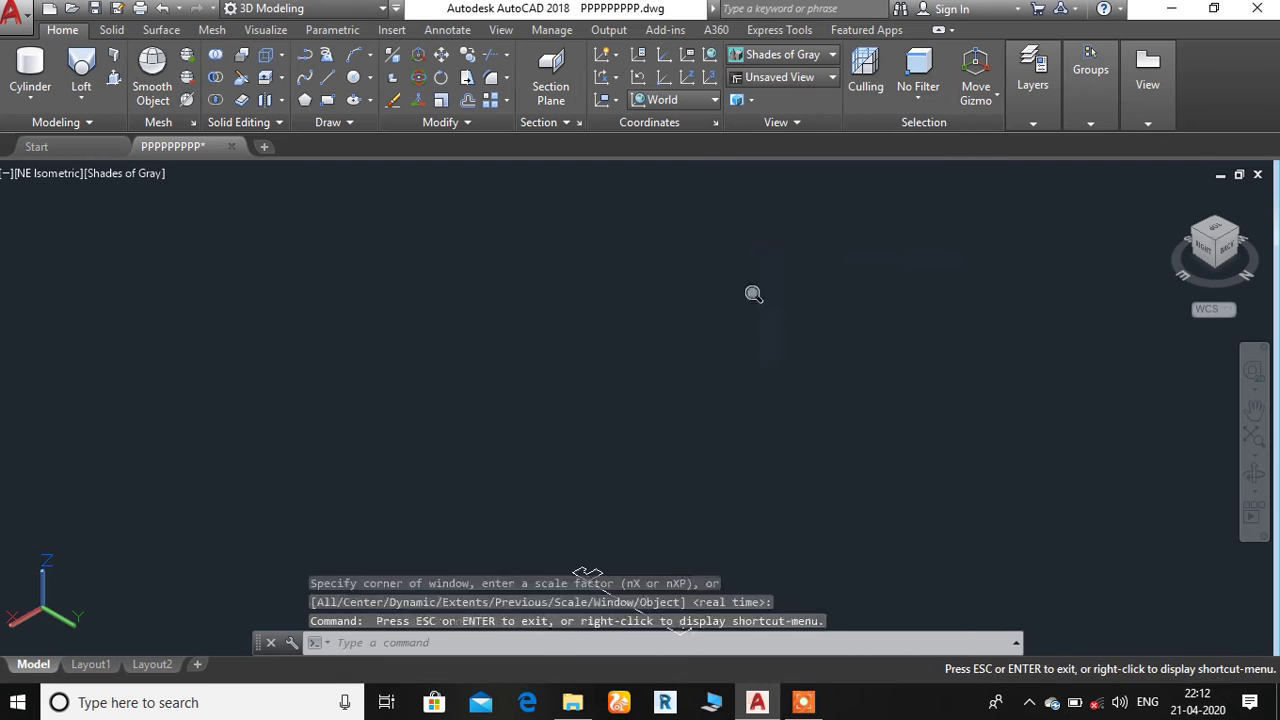
right_click(752, 314)
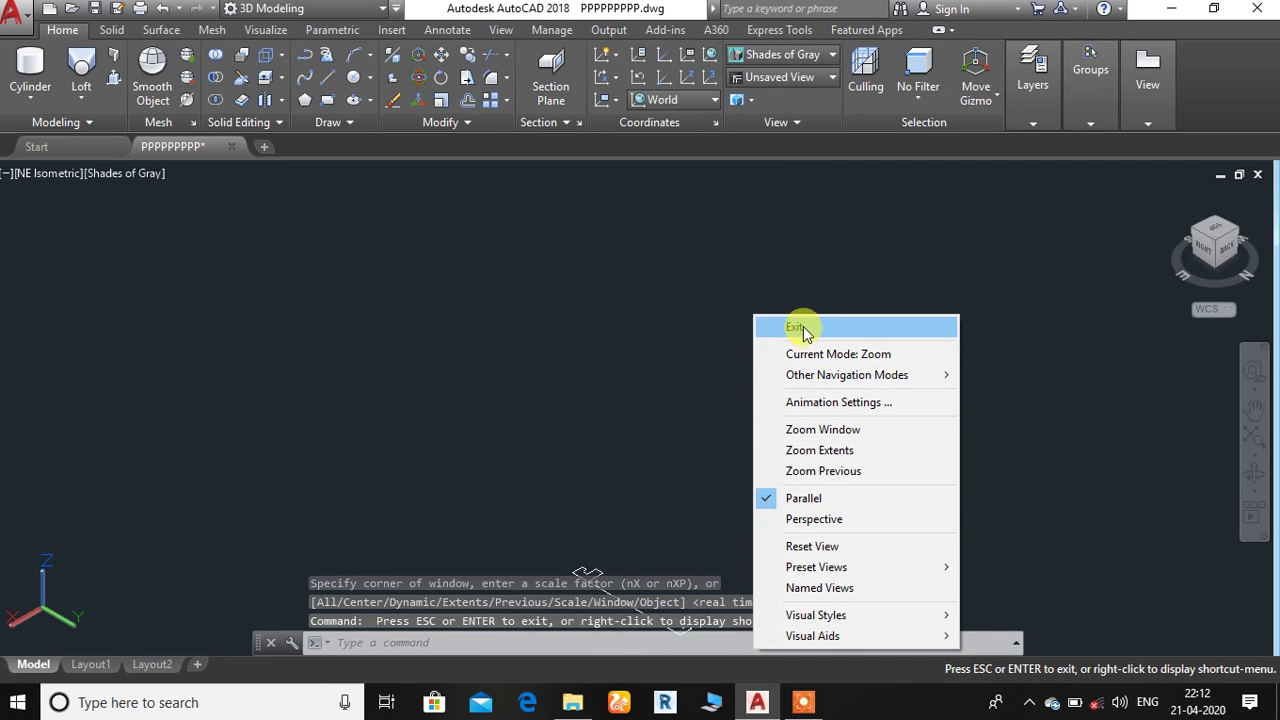
click(800, 328)
right_click(806, 329)
click(878, 485)
mouse_move(823, 528)
mouse_down()
mouse_move(598, 319)
mouse_move(674, 345)
mouse_up()
right_click(689, 352)
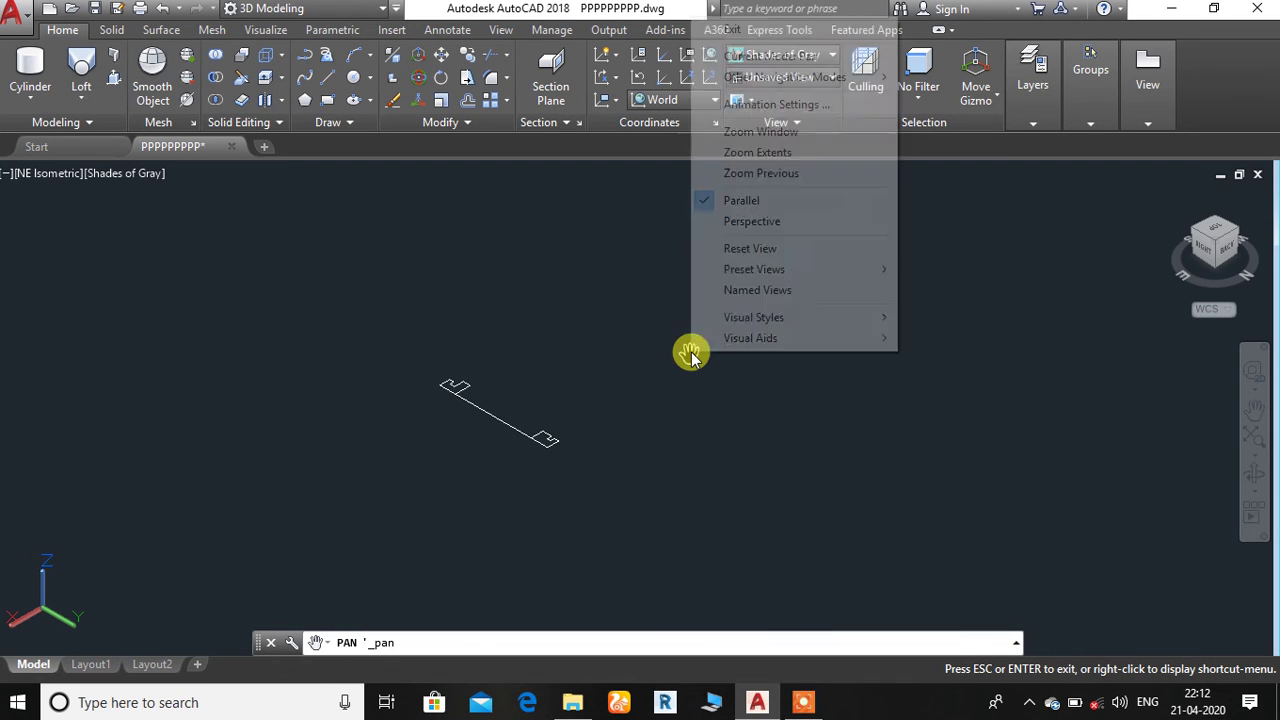
click(765, 31)
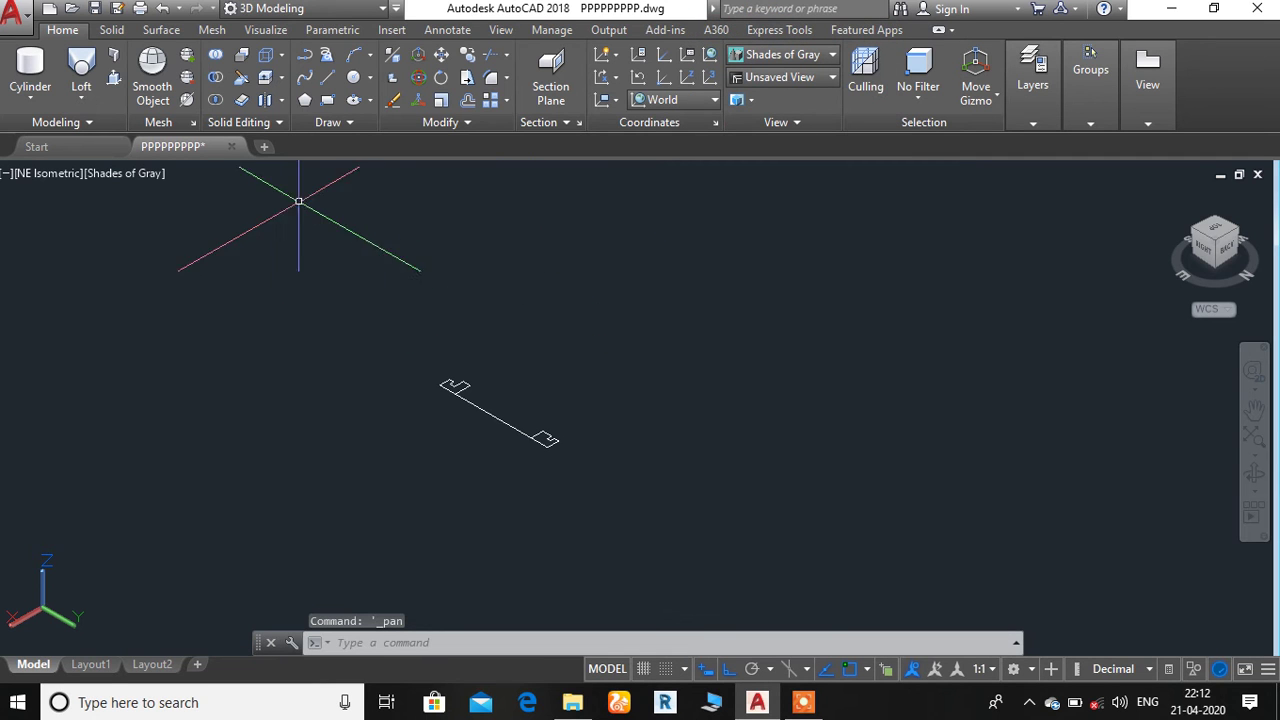
click(82, 100)
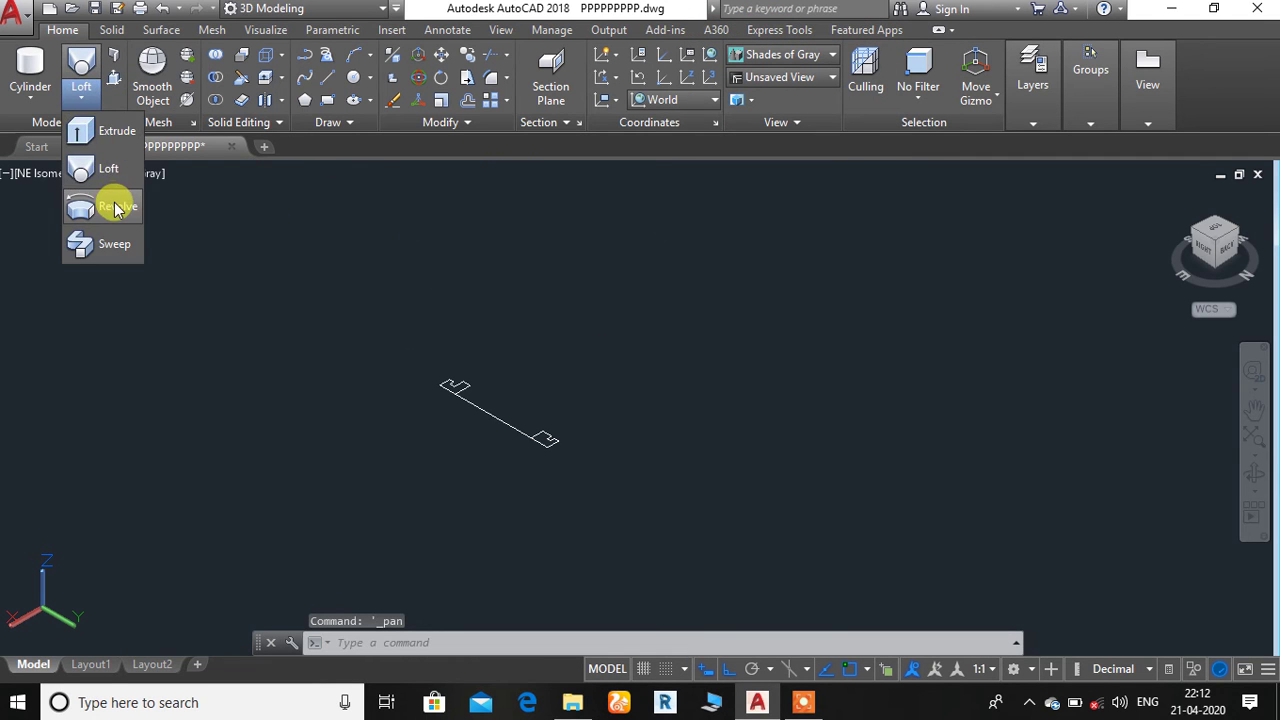
click(114, 202)
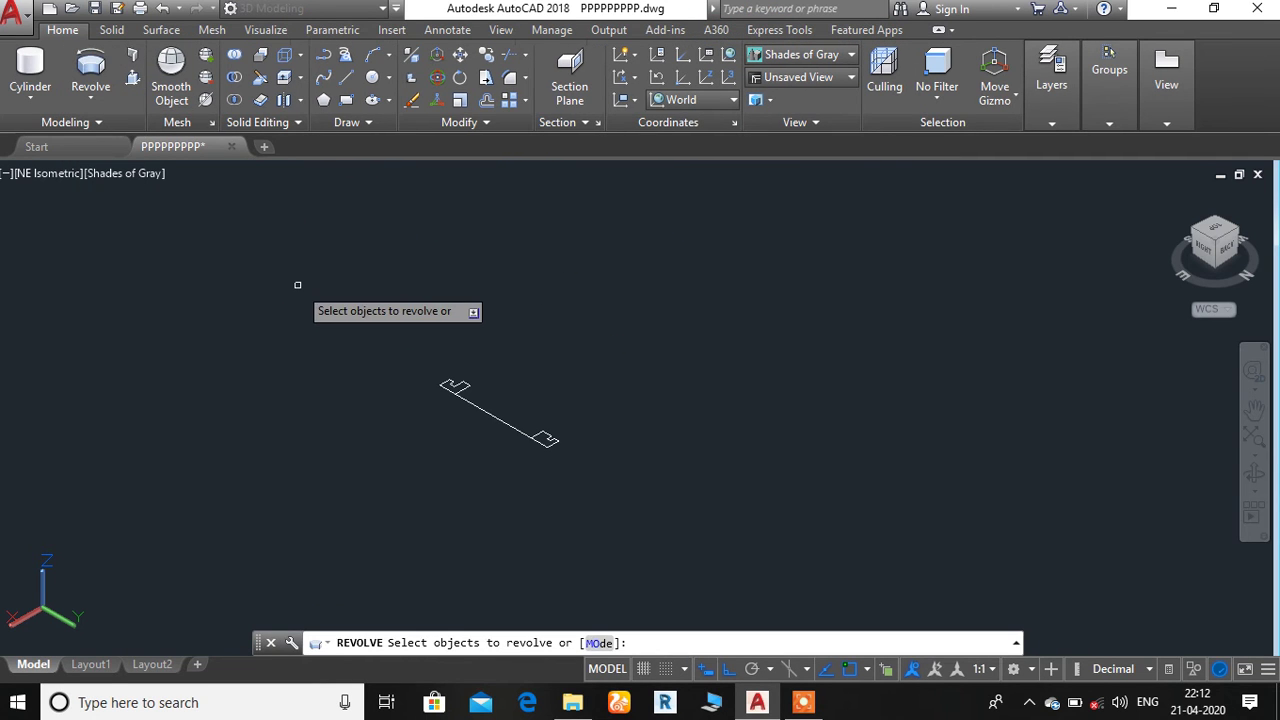
click(622, 312)
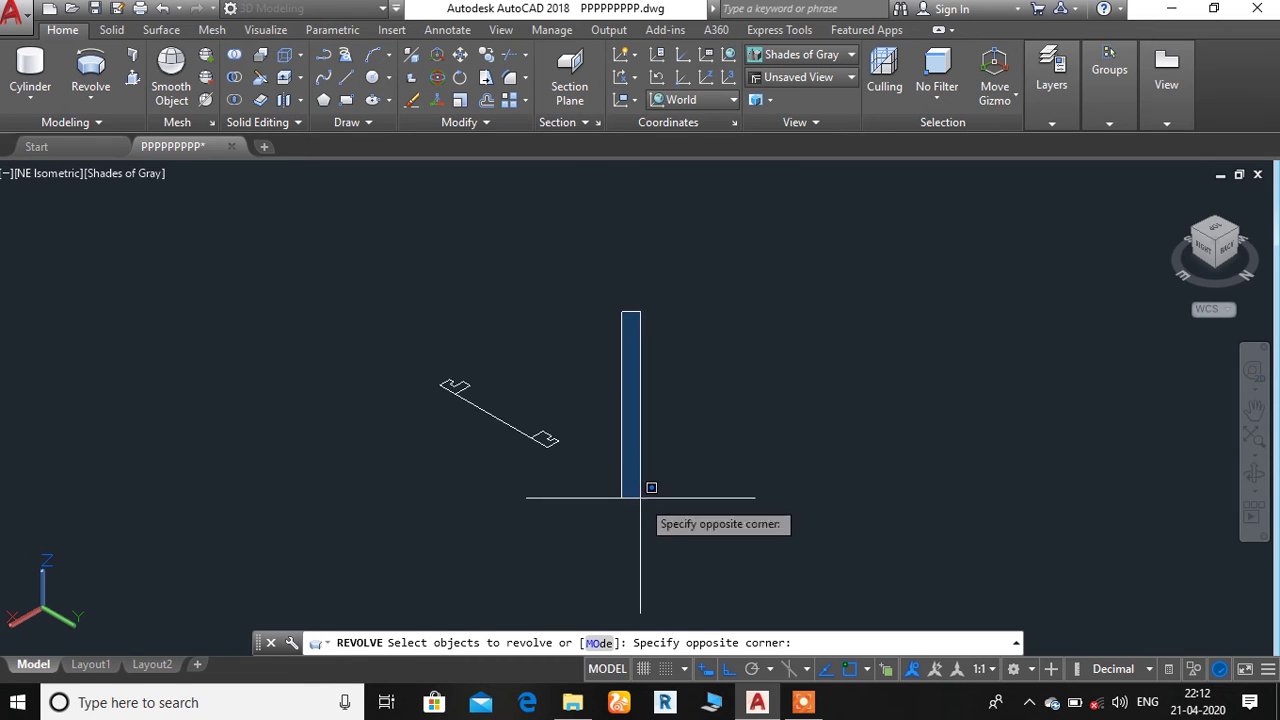
click(324, 490)
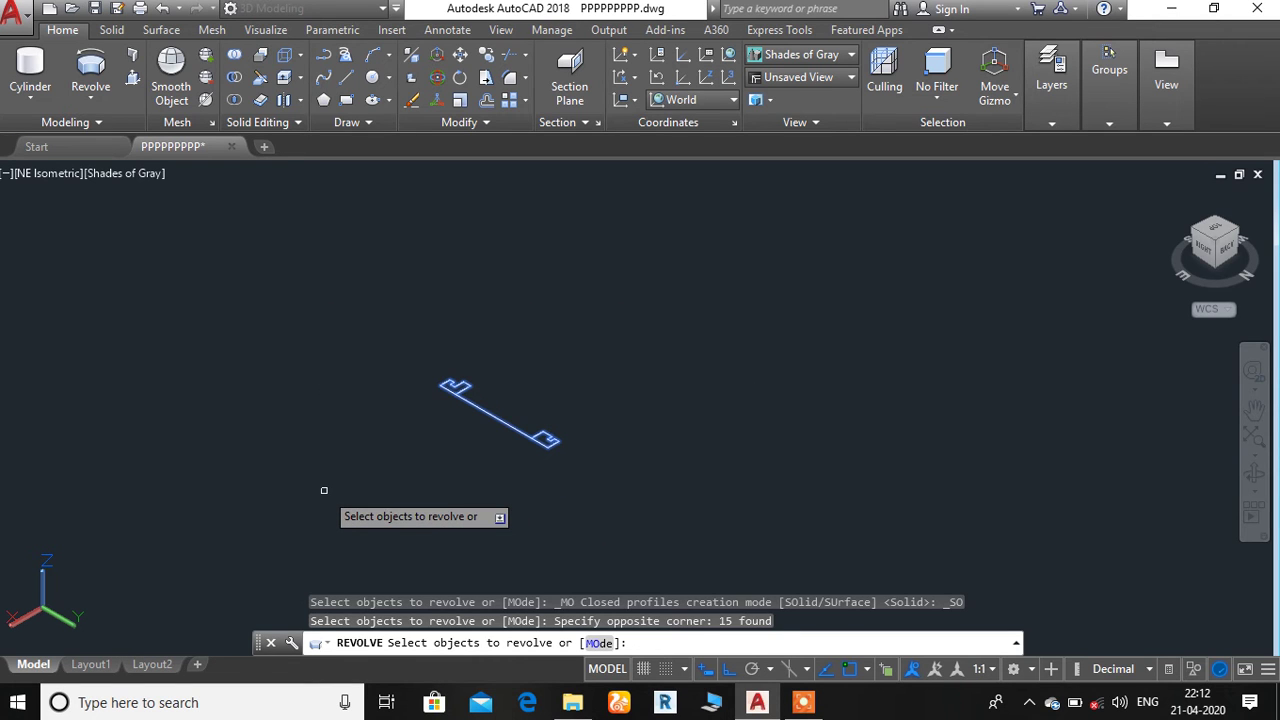
key(Return)
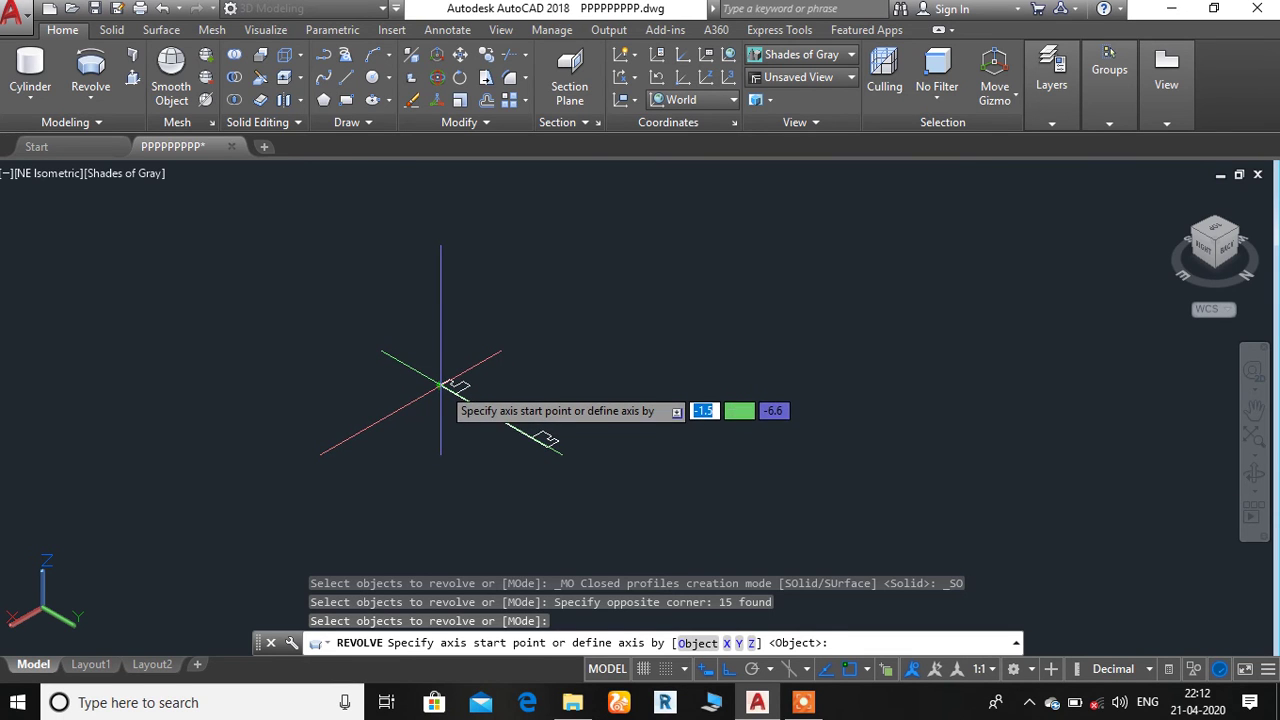
click(440, 384)
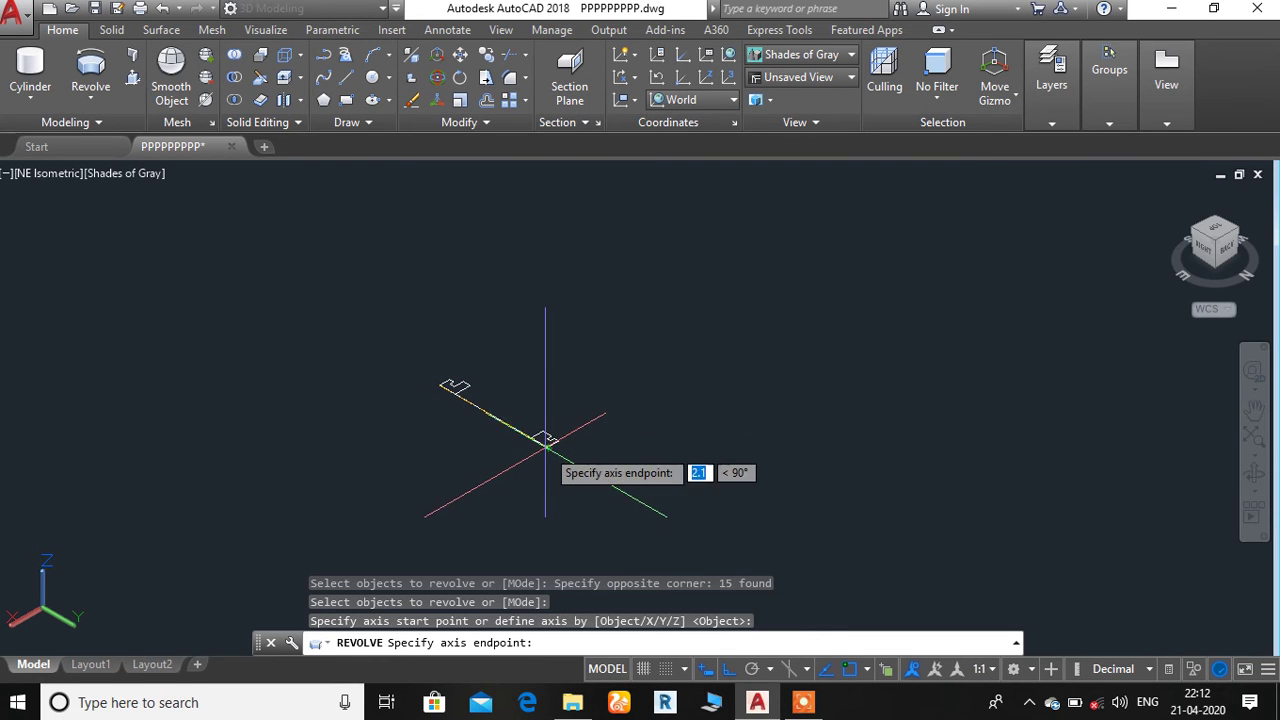
click(545, 440)
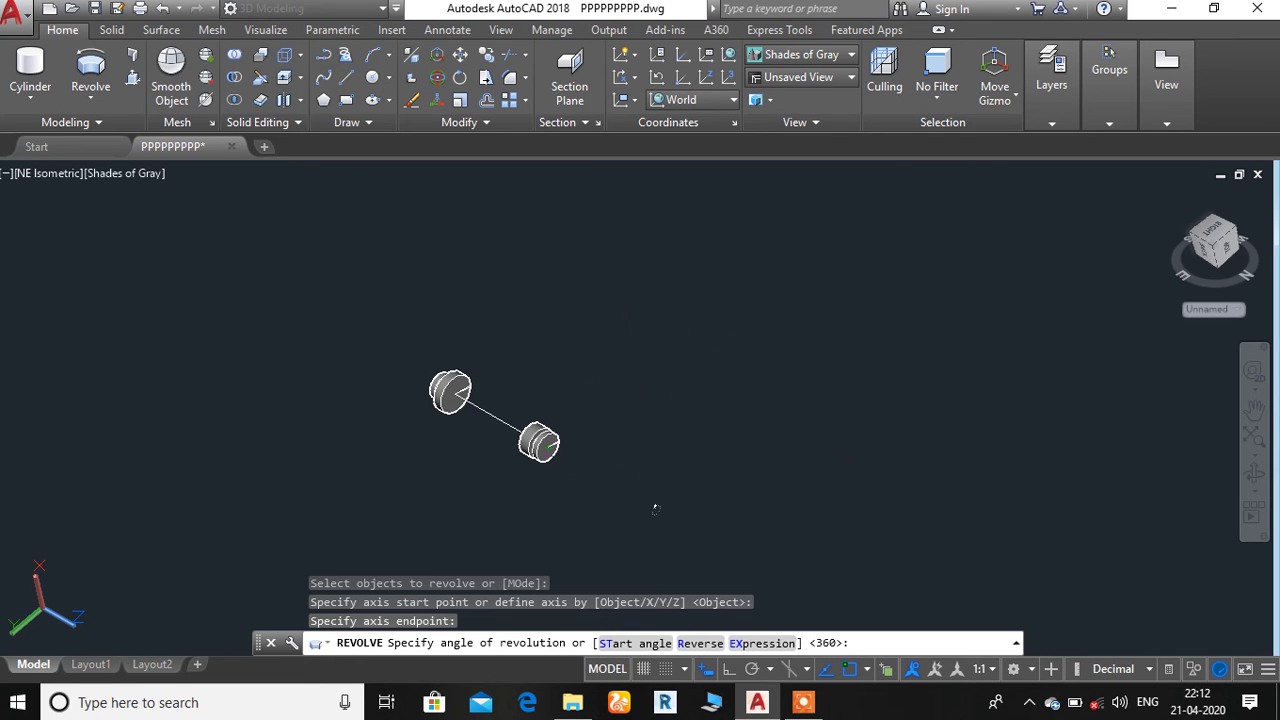
key(Return)
Examine the two revolved solids up close, checking their stepped, grooved shapes.
right_click(853, 350)
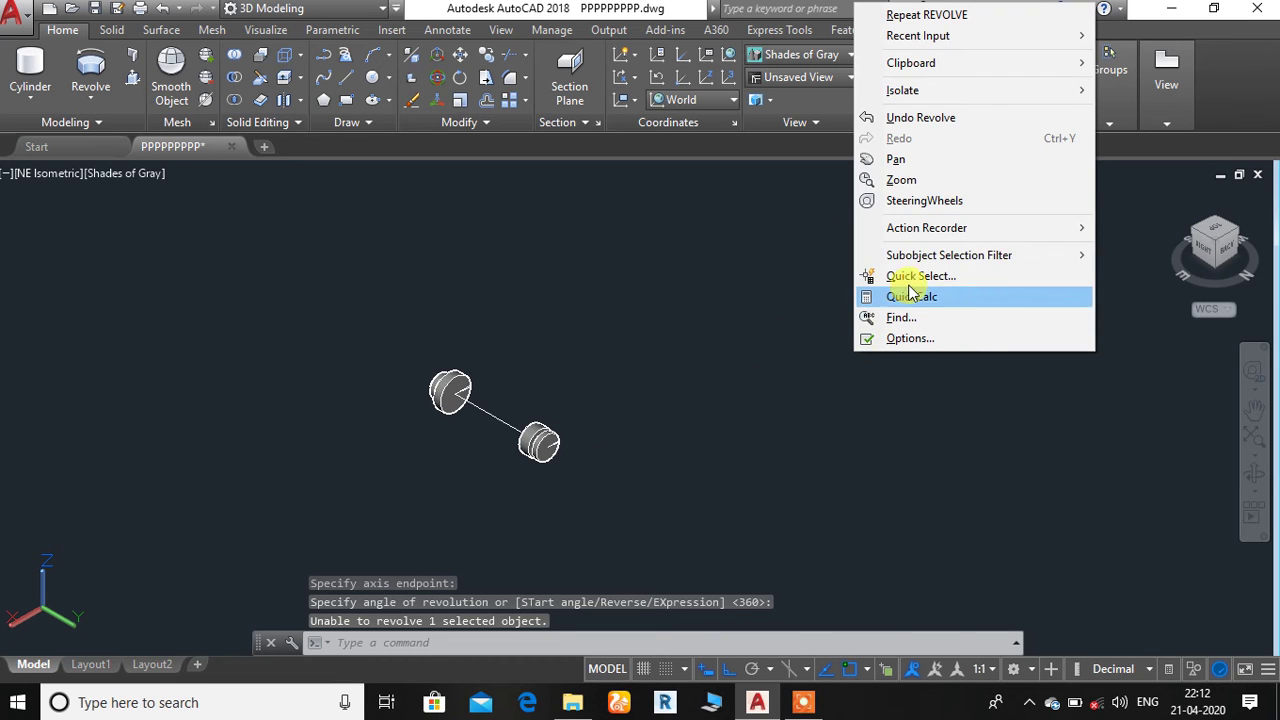
click(890, 177)
drag(527, 455, 668, 262)
drag(420, 473, 524, 347)
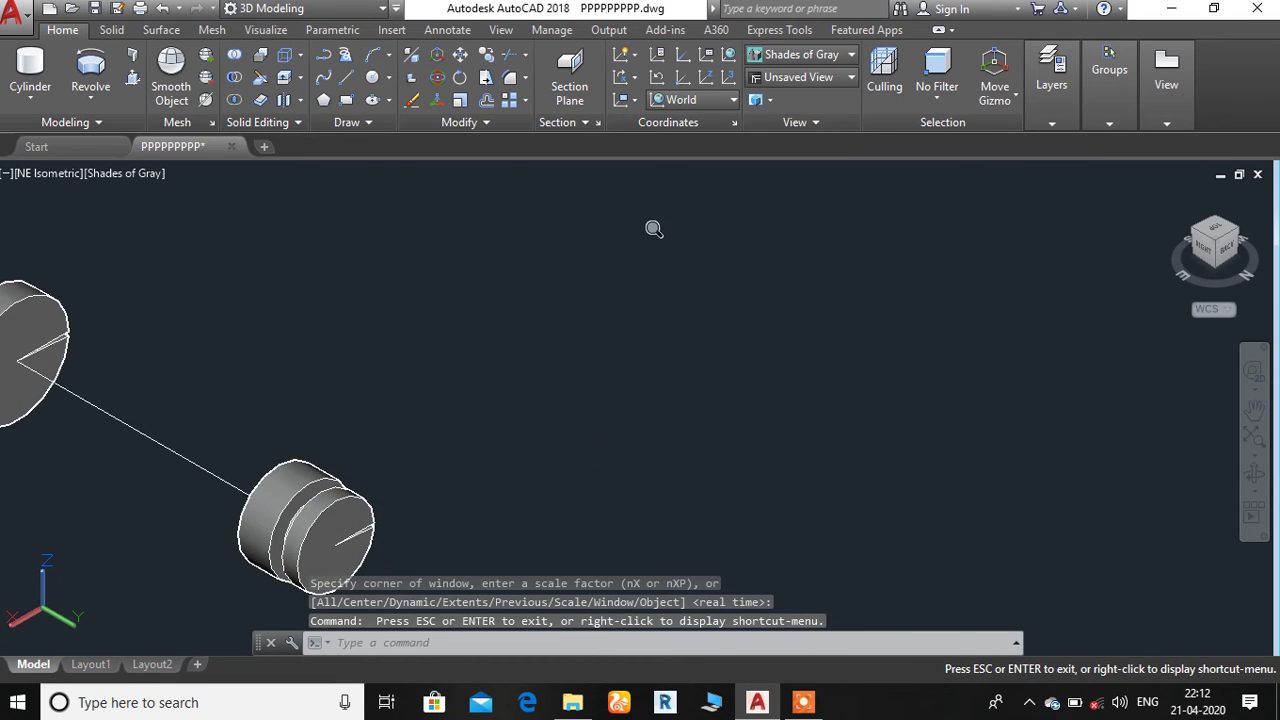
drag(674, 209, 480, 500)
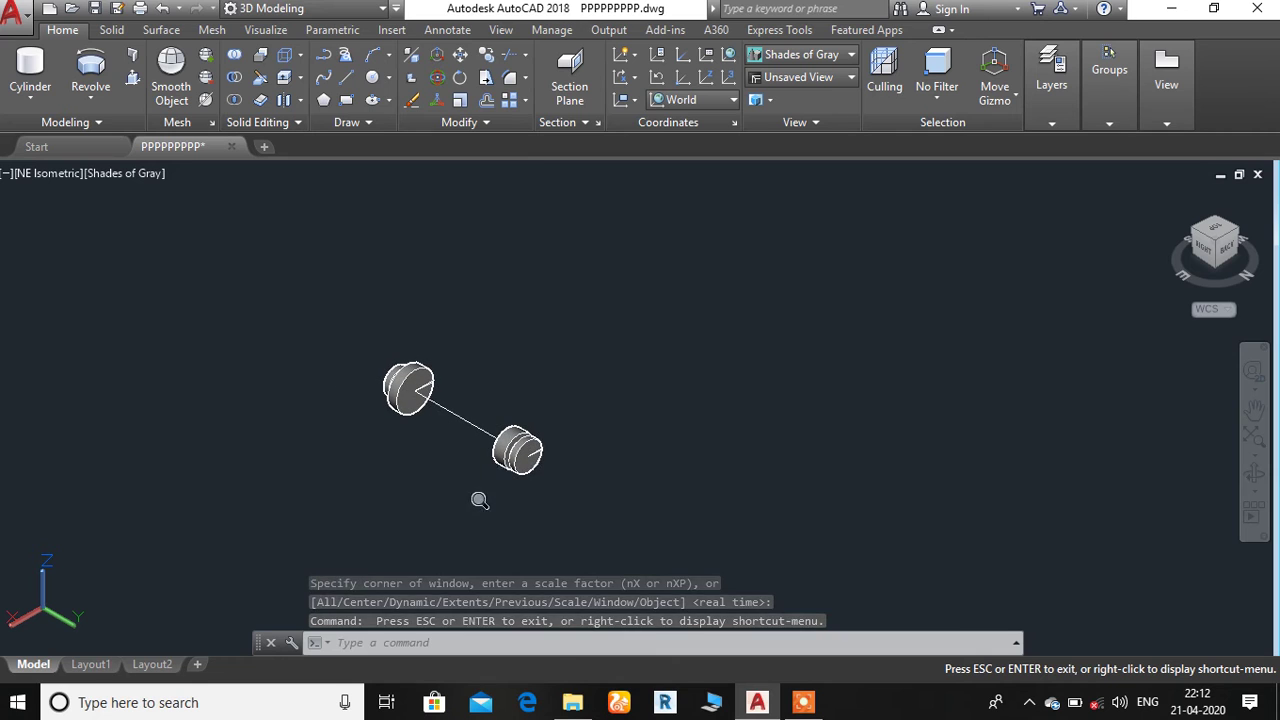
right_click(672, 286)
click(729, 297)
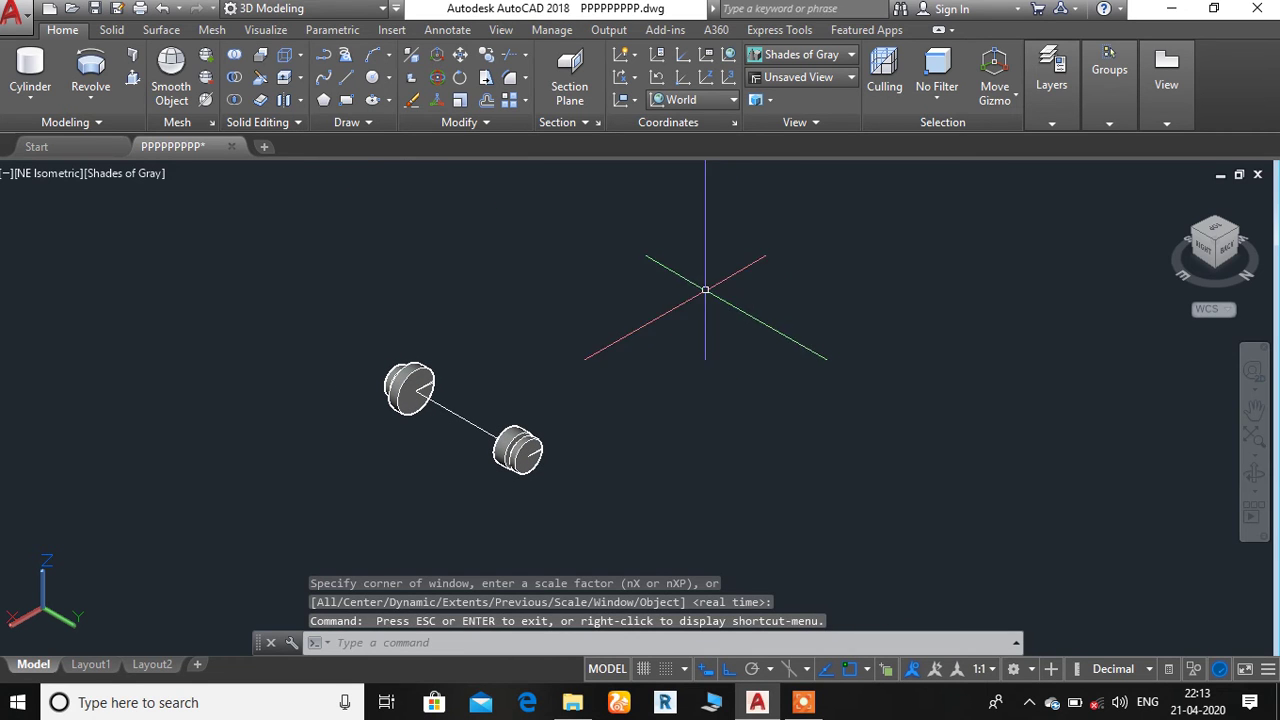
Erase the connecting line in the top view, followed by all remaining objects in the drawing.
click(82, 100)
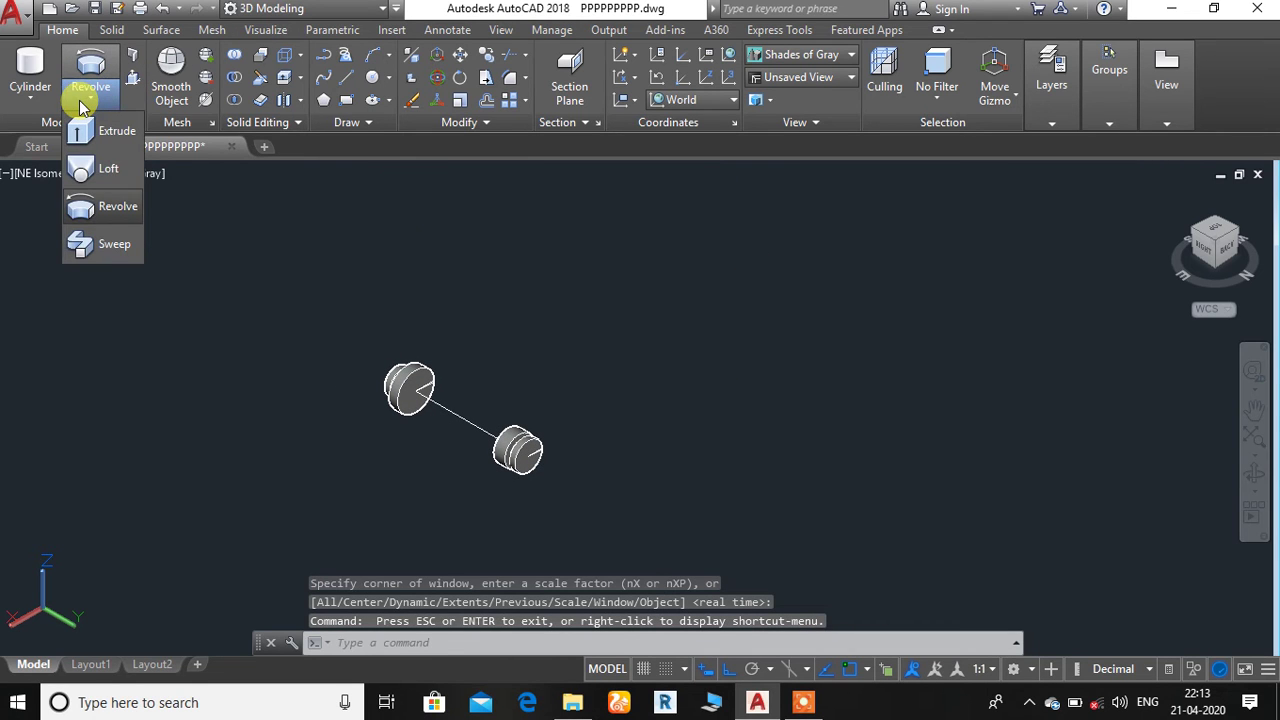
click(1215, 230)
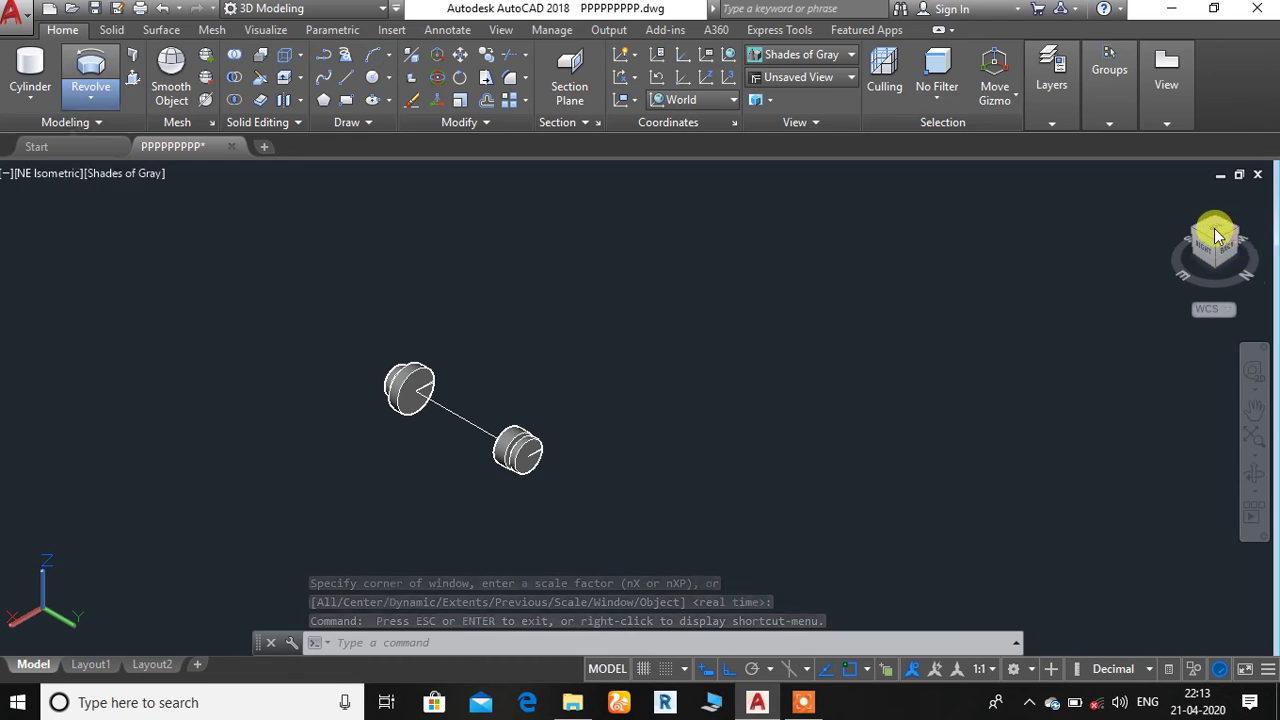
click(1218, 235)
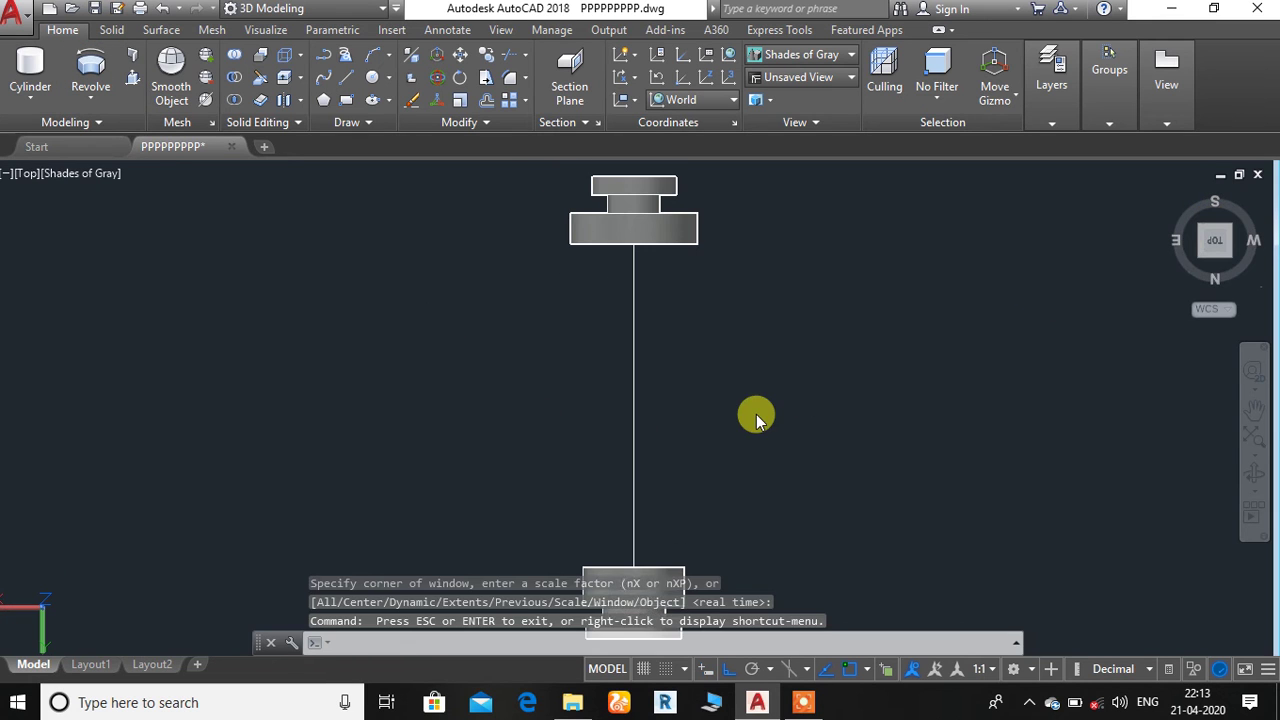
click(635, 356)
key(Delete)
click(662, 222)
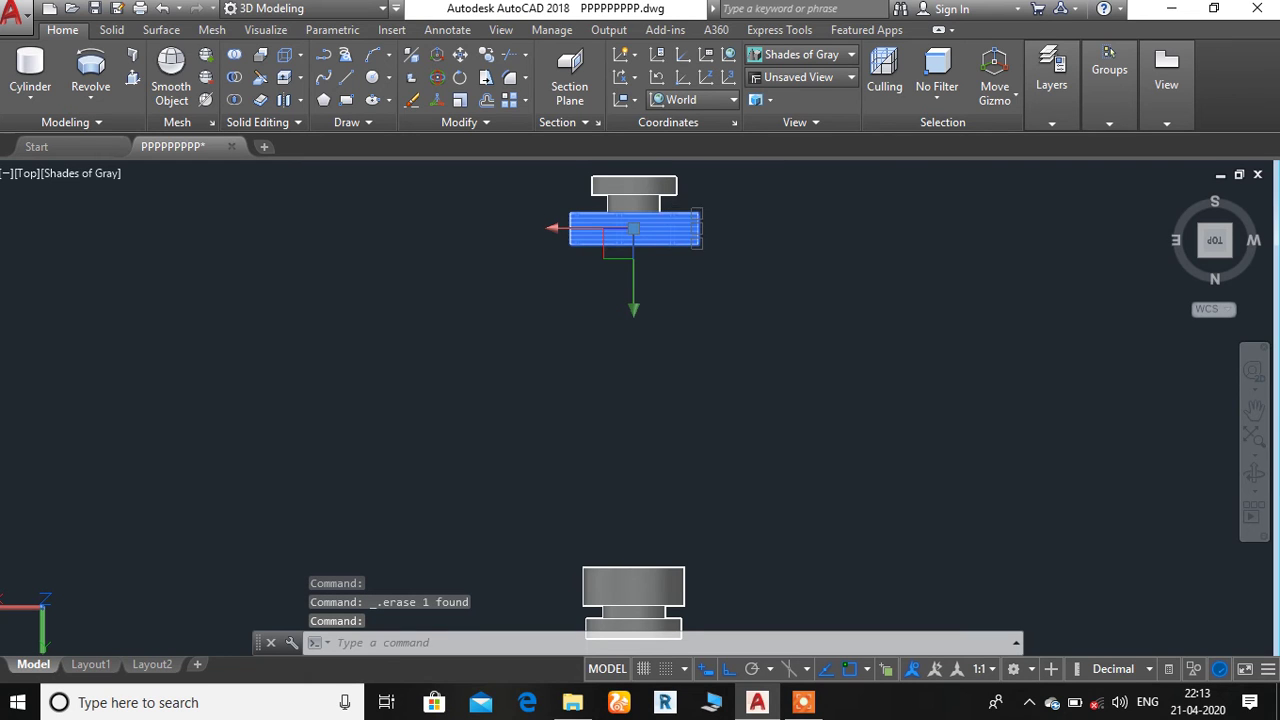
key(ctrl+a)
key(Delete)
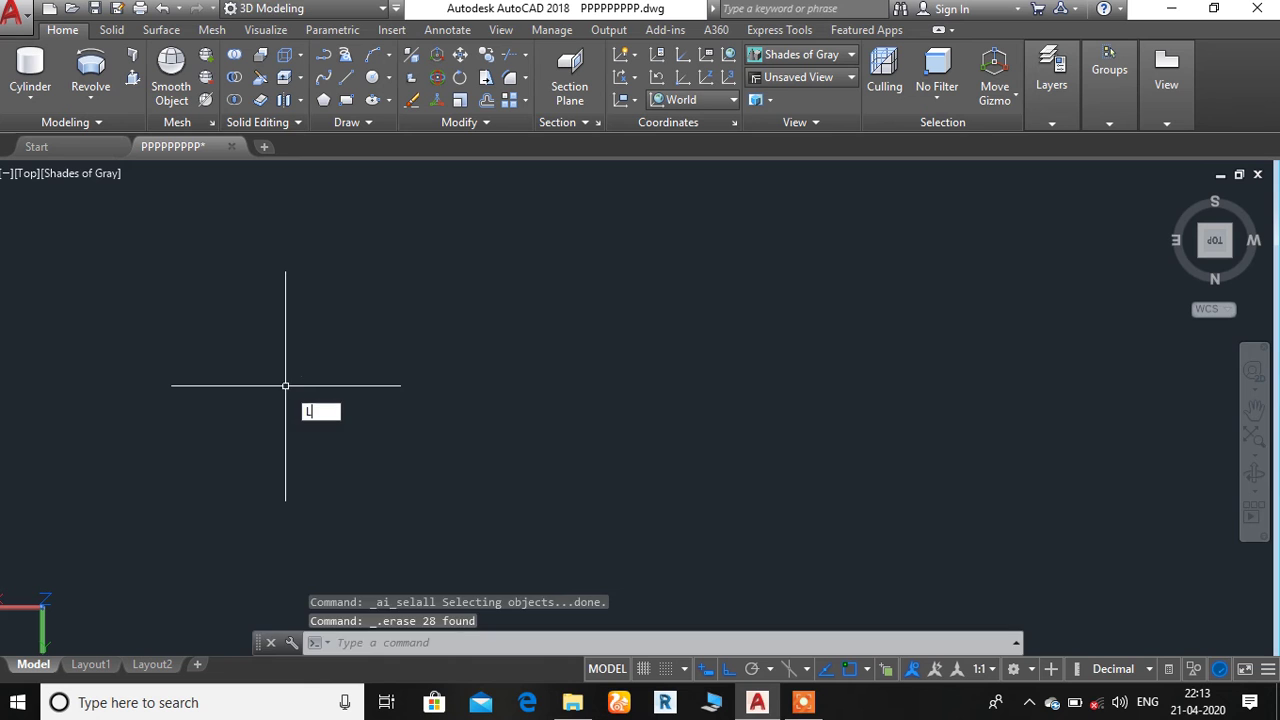
Draw a closed six-sided outline of straight orthogonal lines, with a step in its lower edge, in the top view.
key(Return)
click(386, 265)
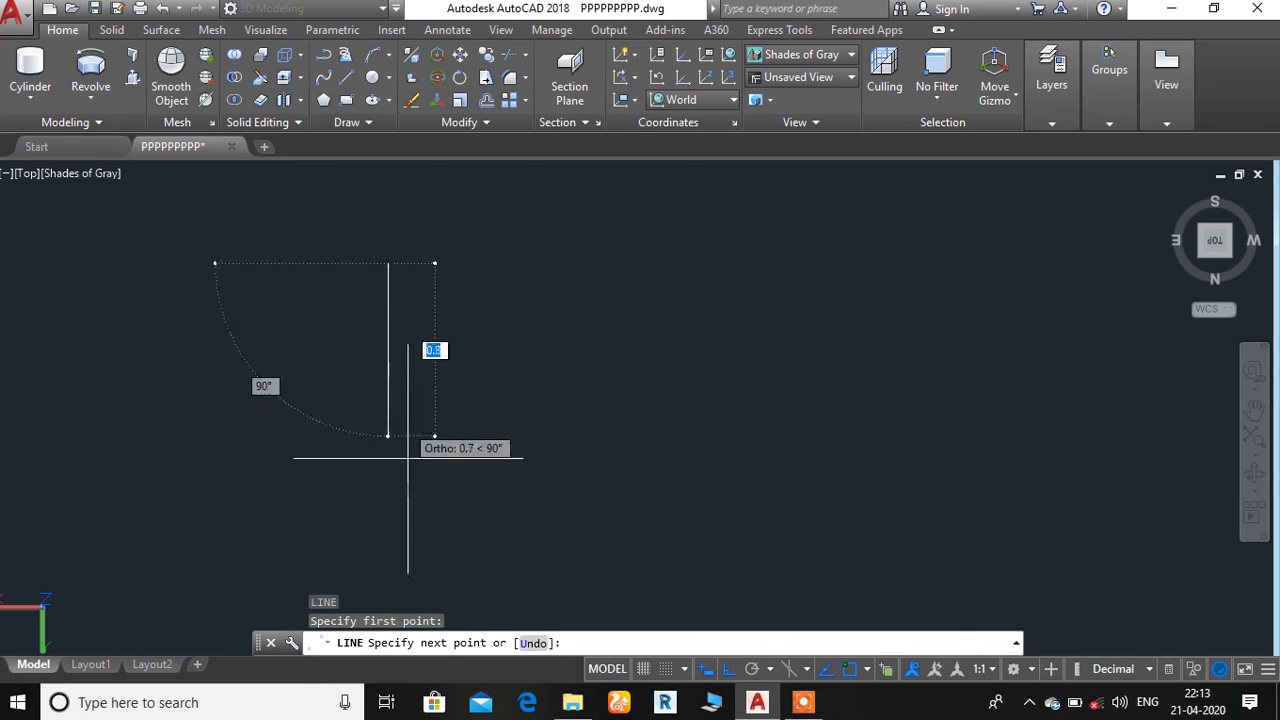
click(388, 504)
click(726, 504)
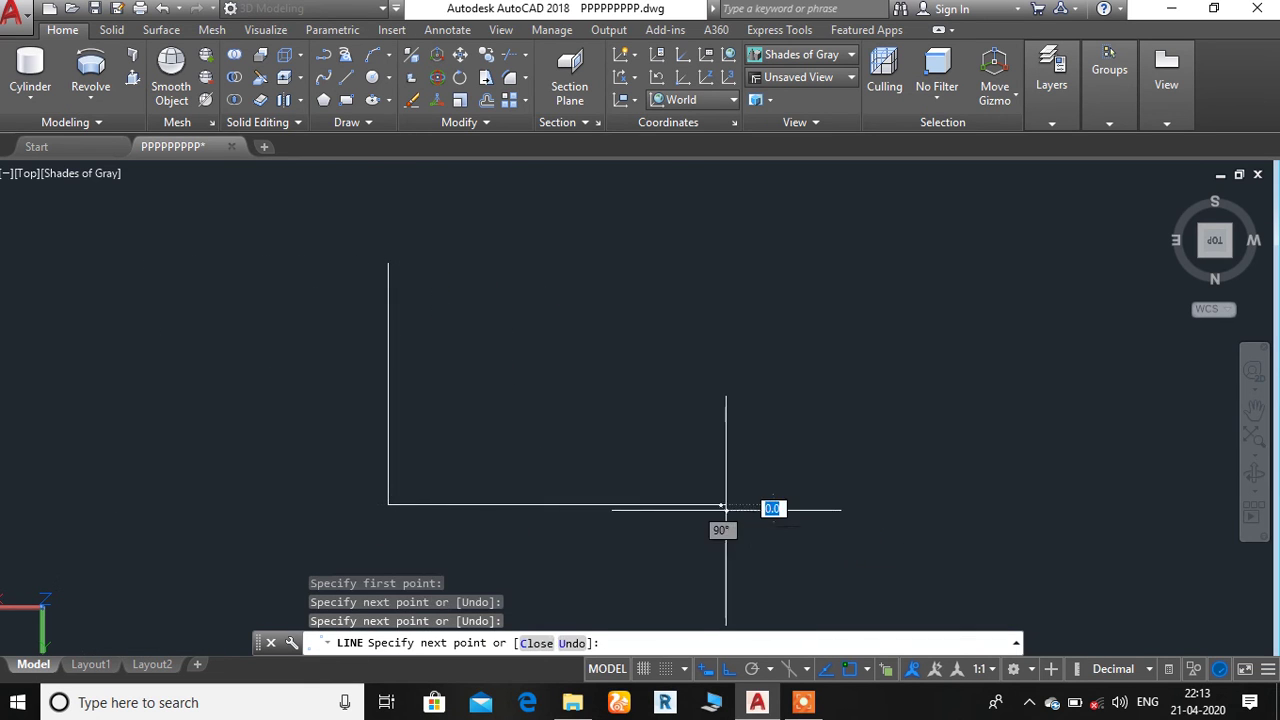
click(738, 596)
click(1045, 592)
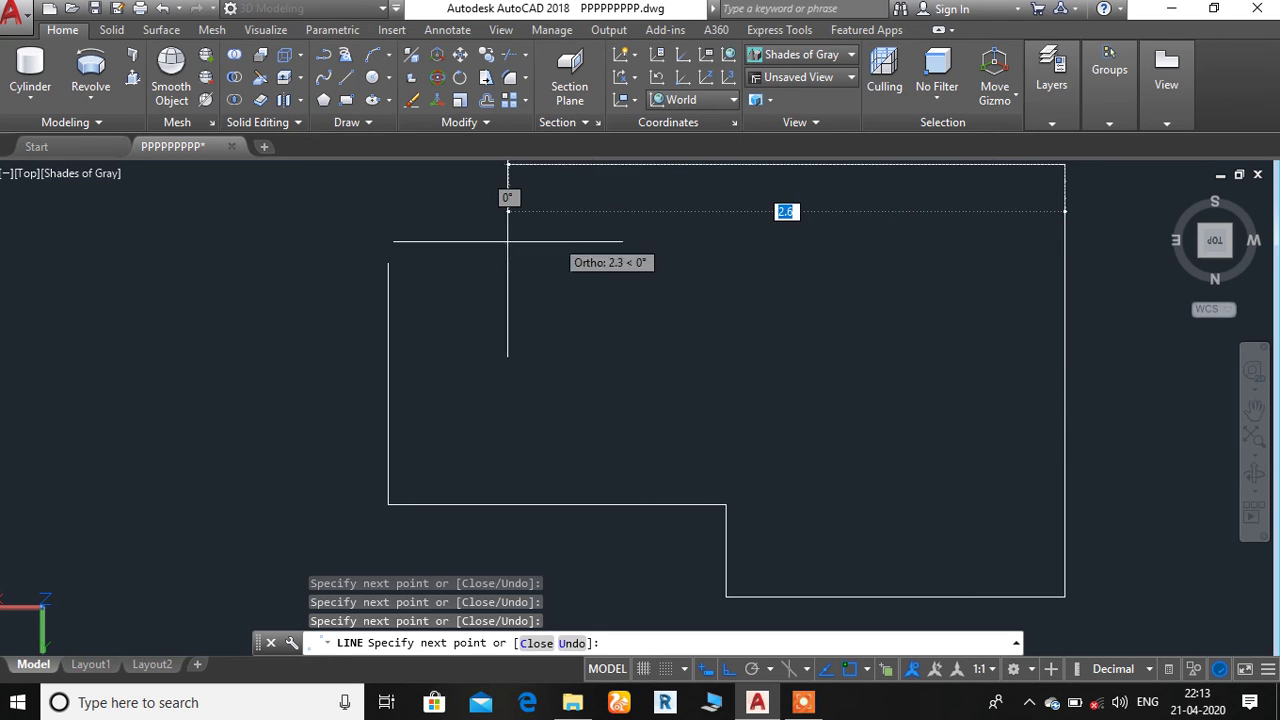
click(388, 163)
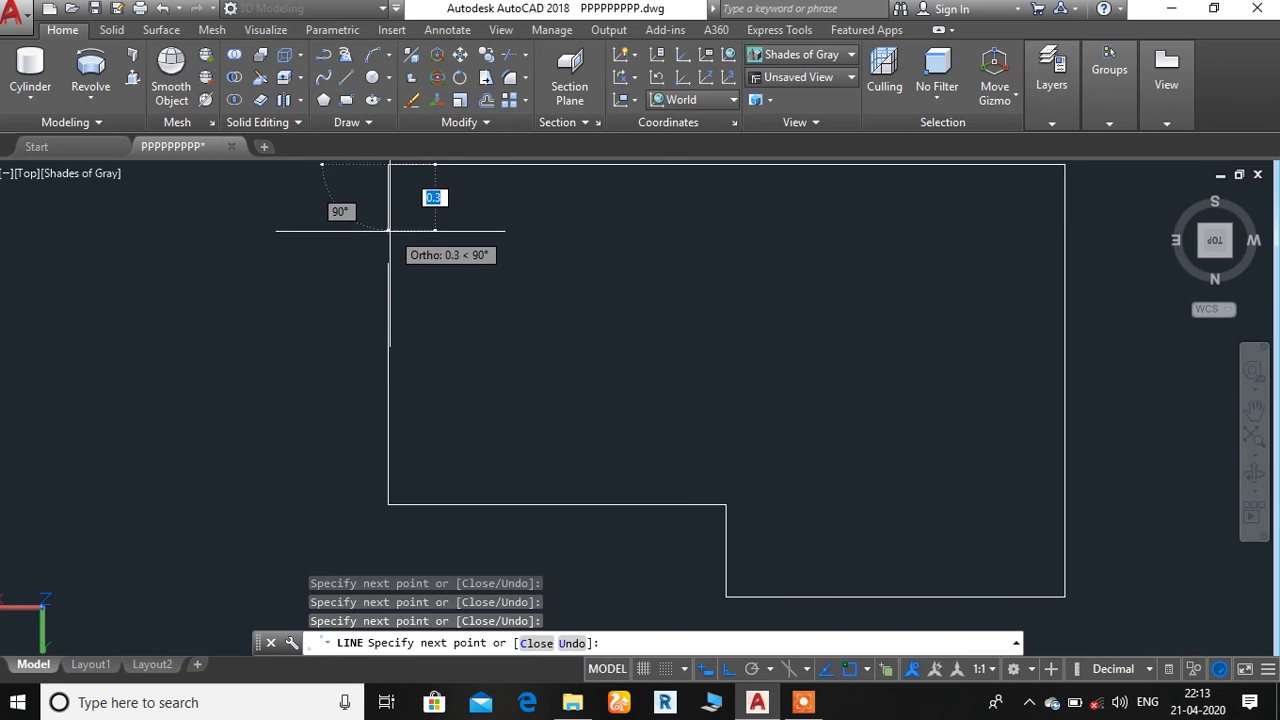
click(388, 264)
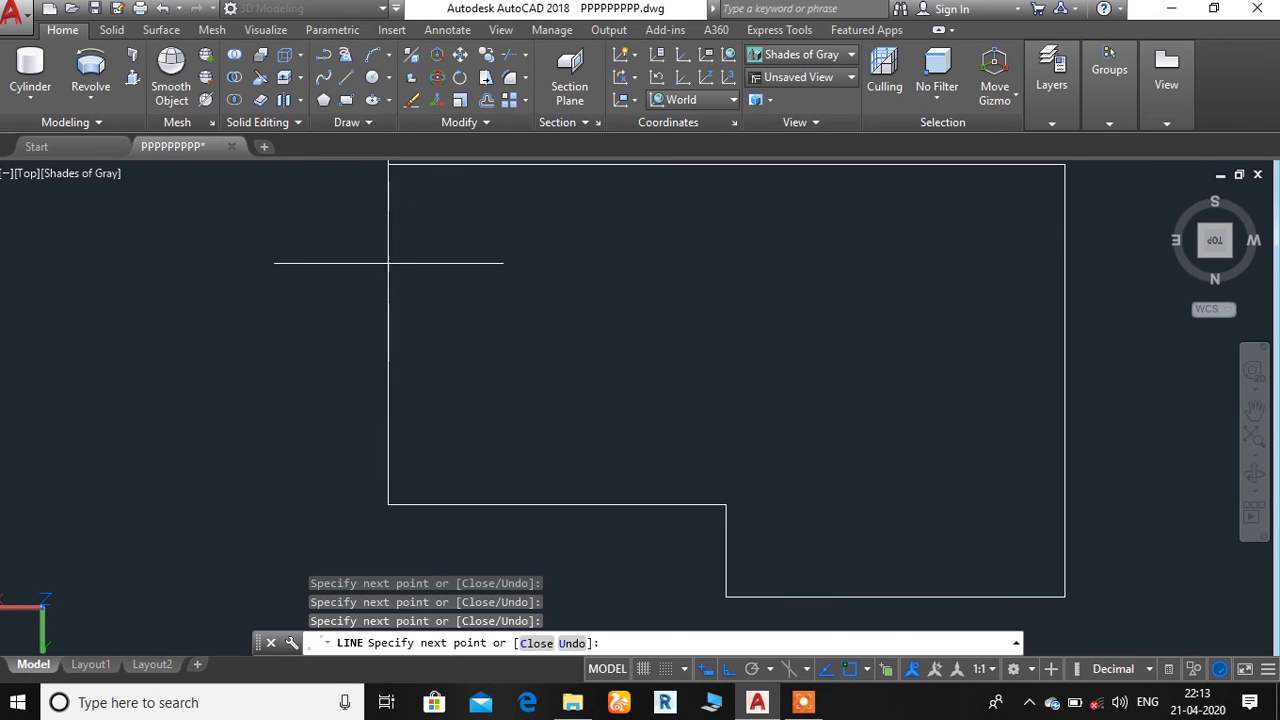
key(Escape)
Draw a small circle with a radius of about 0.1 centred on the outline's upper-left corner.
right_click(737, 285)
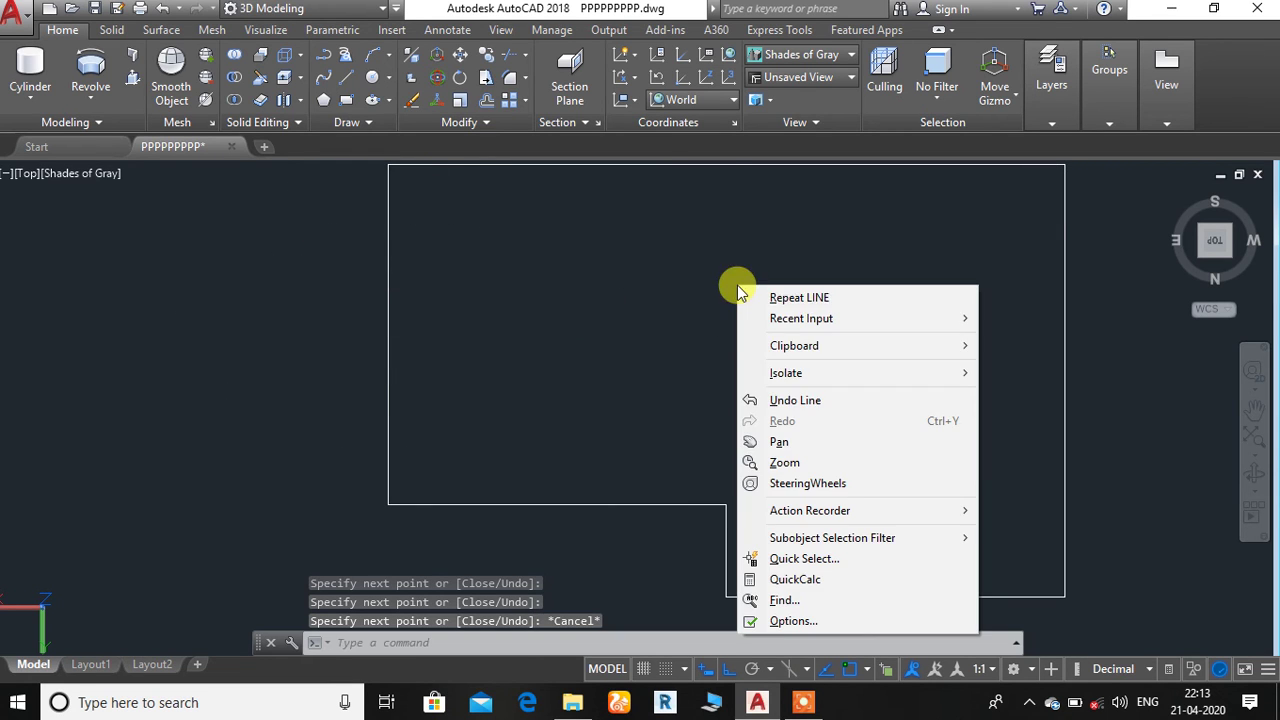
click(810, 464)
drag(857, 289, 634, 506)
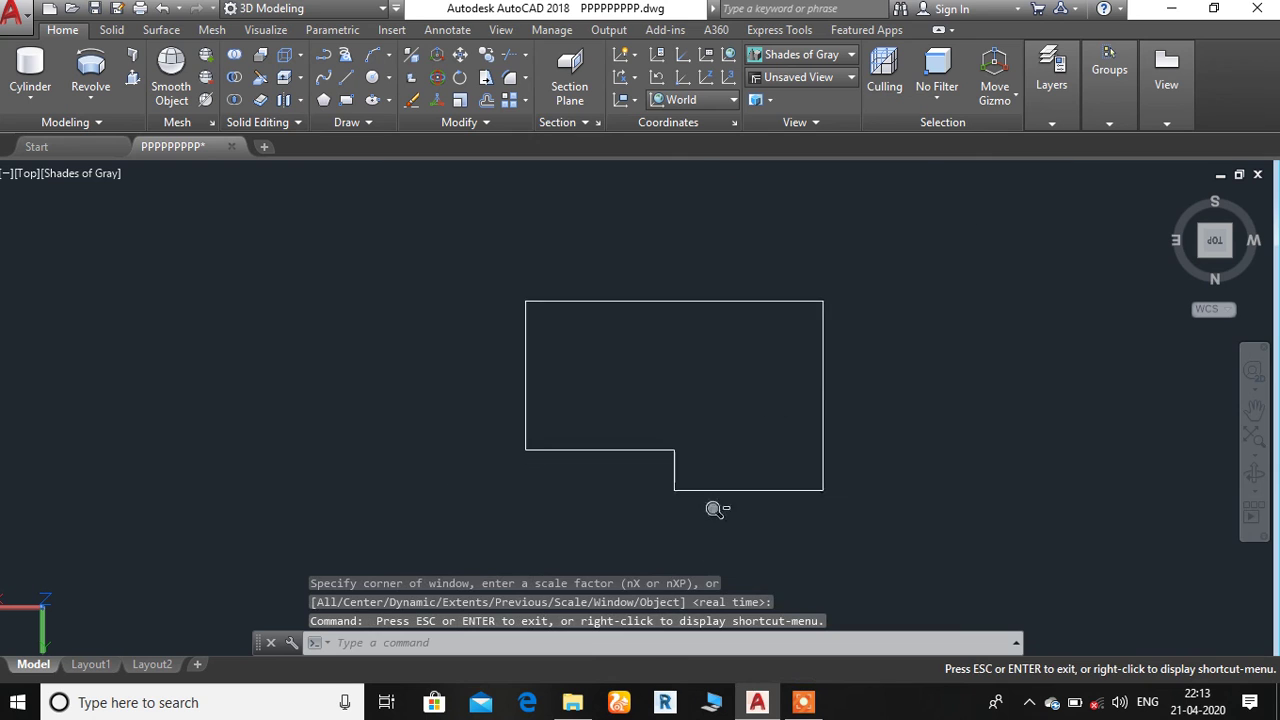
right_click(714, 511)
click(771, 190)
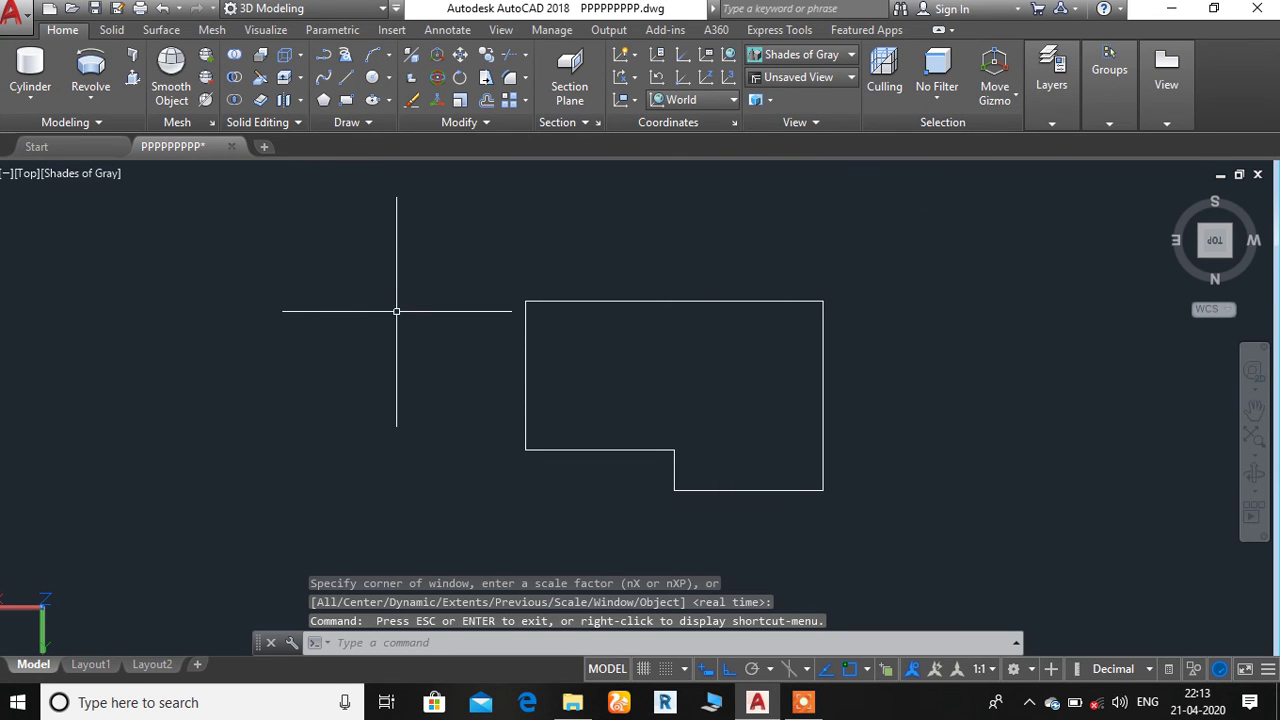
text(c)
key(Return)
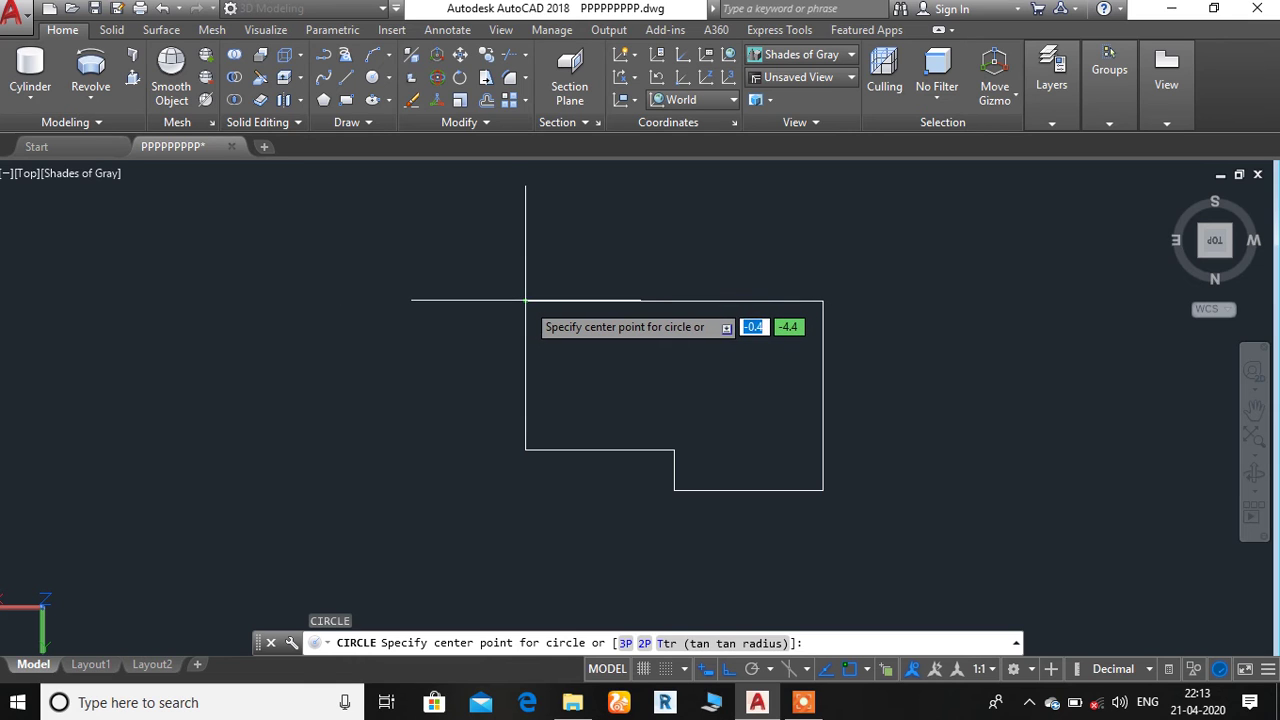
click(526, 299)
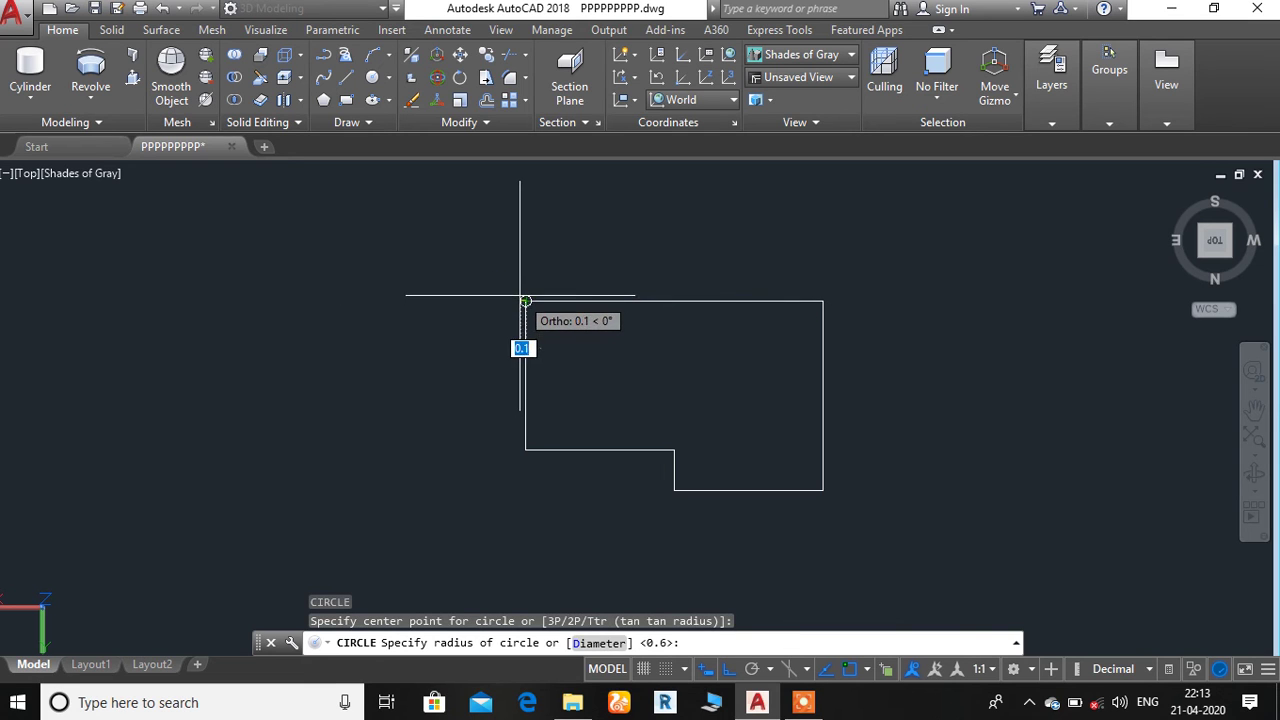
click(520, 296)
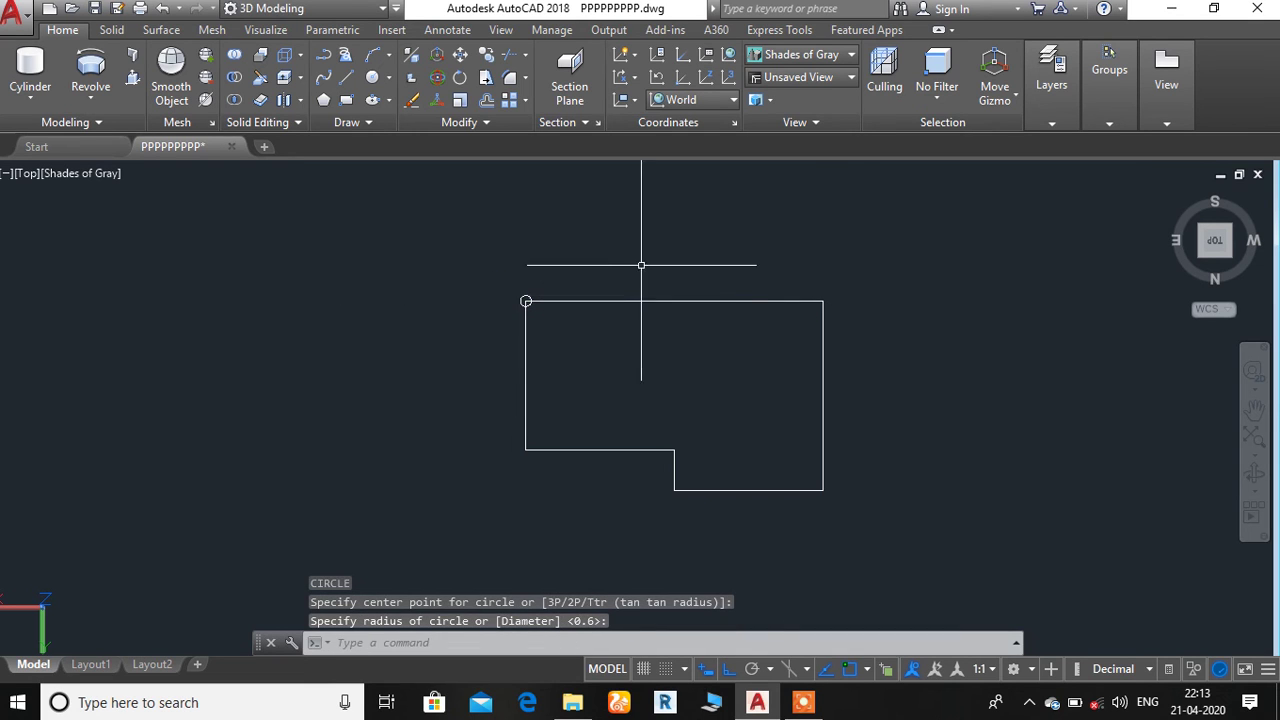
Sweep the small circle along the outline's long straight edge starting at that corner, in the NE isometric view.
click(1207, 262)
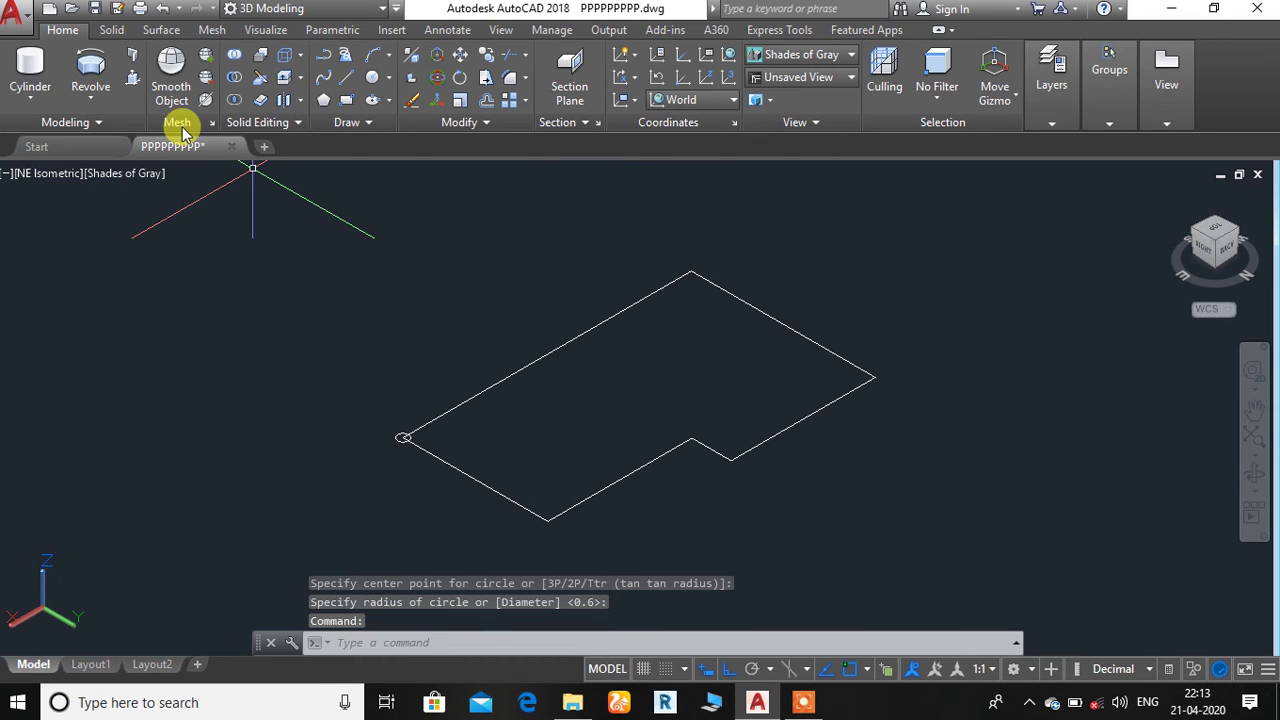
click(104, 100)
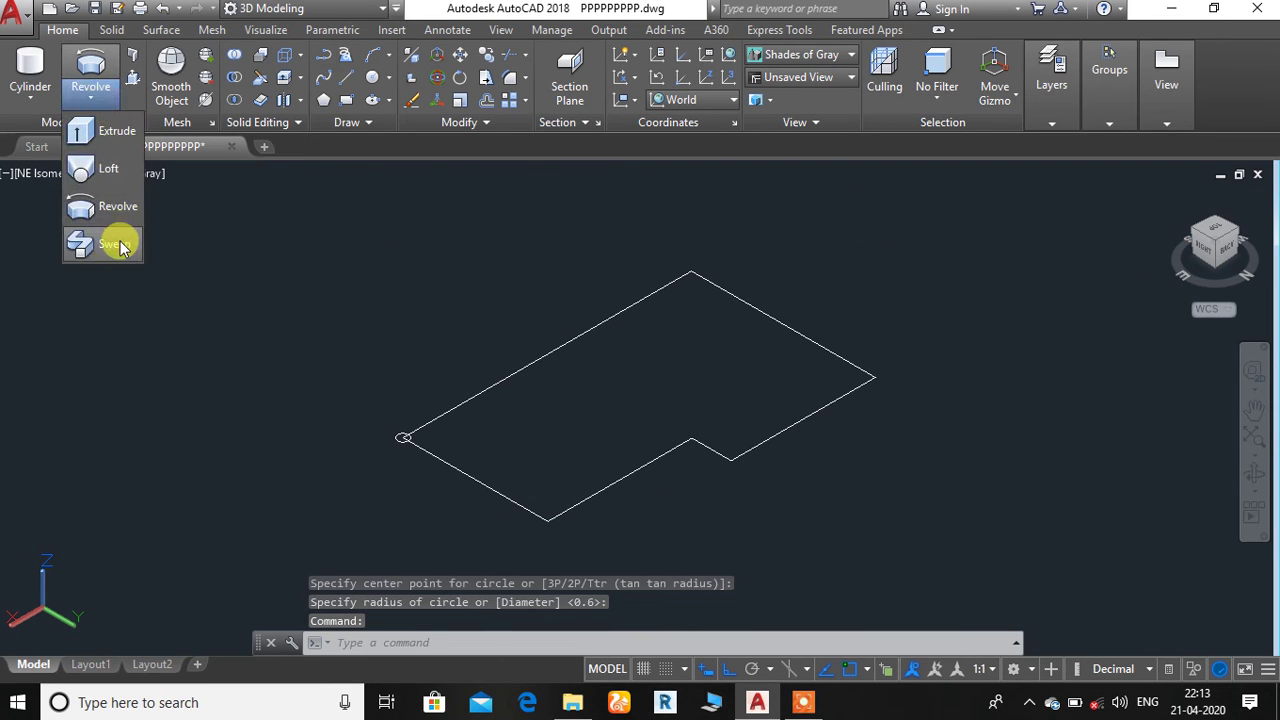
click(112, 245)
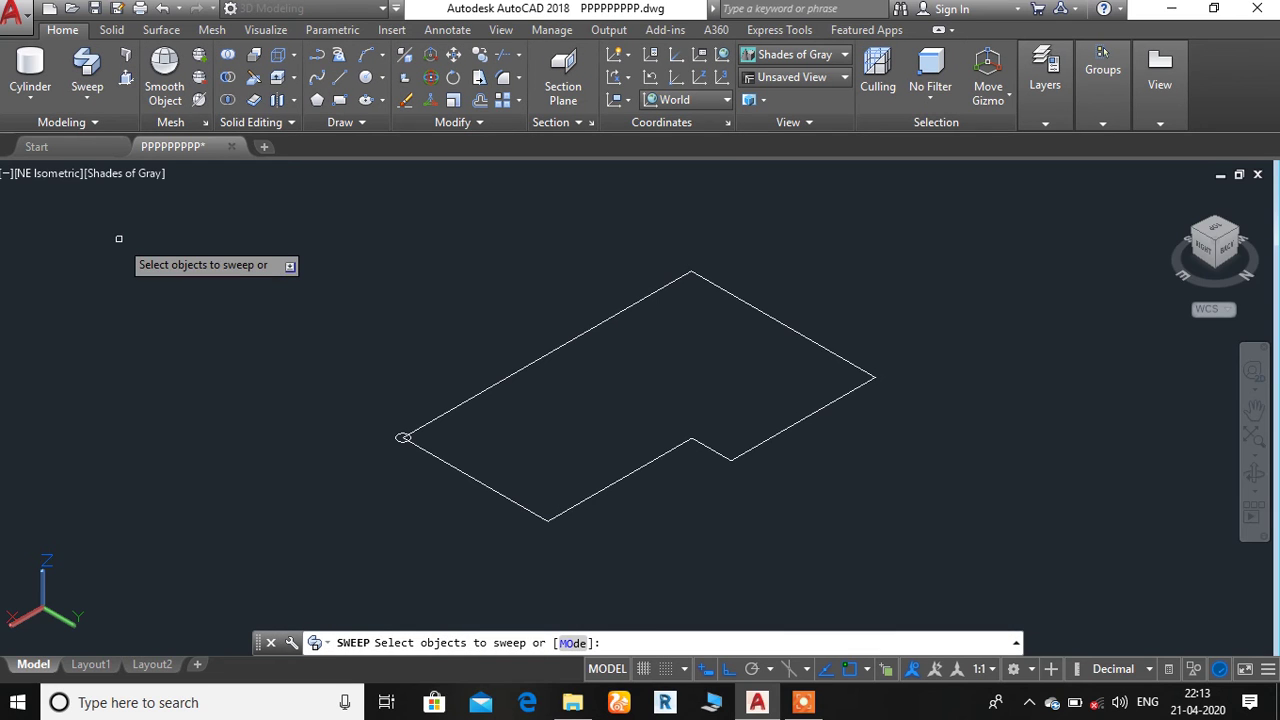
click(402, 437)
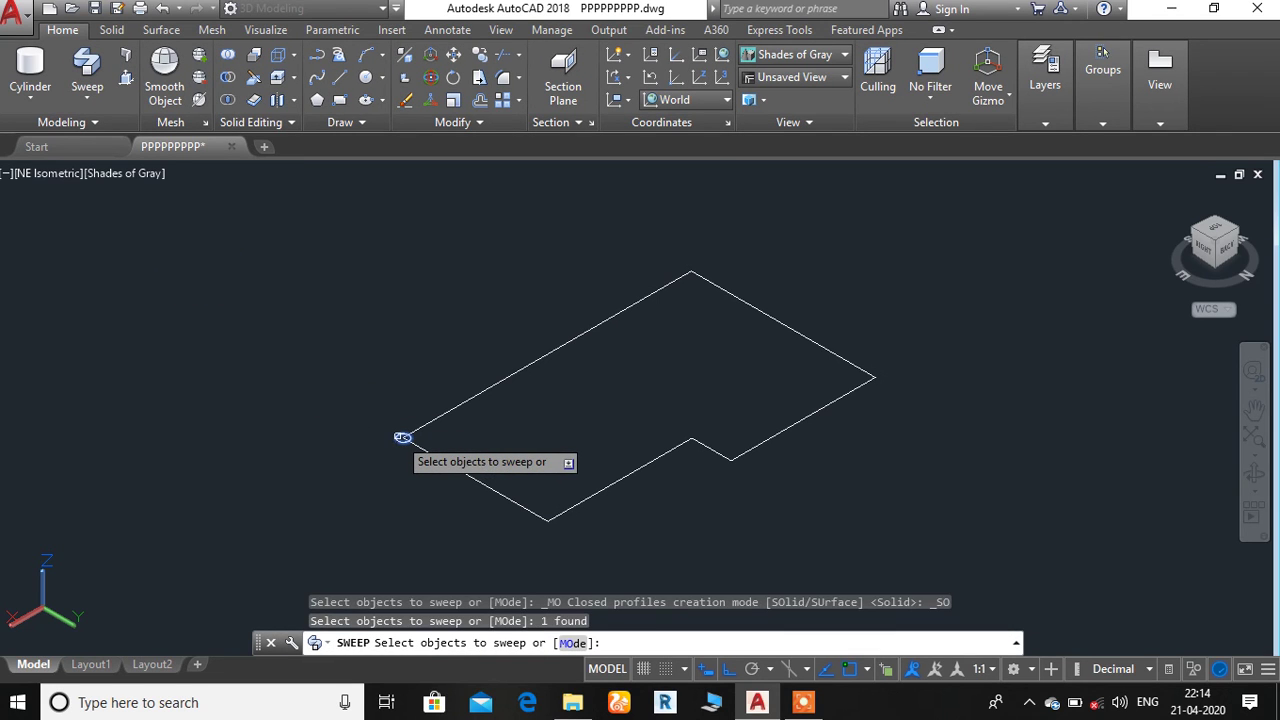
key(Return)
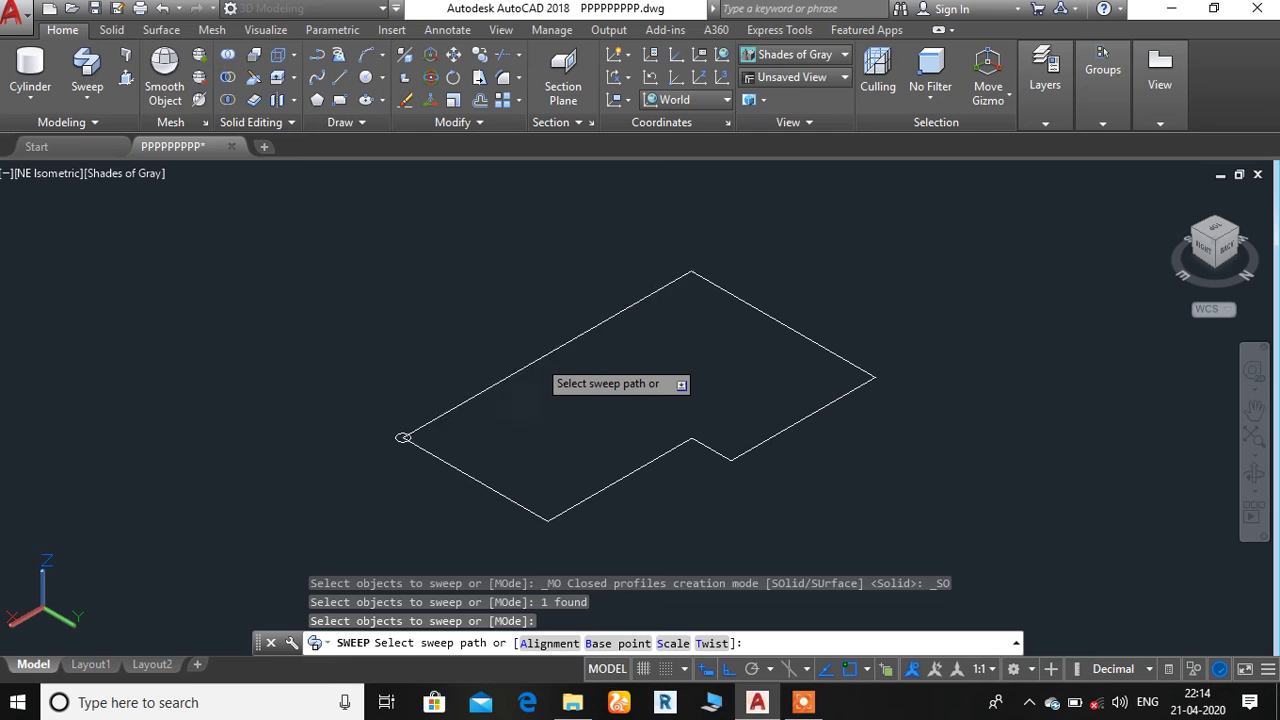
click(537, 357)
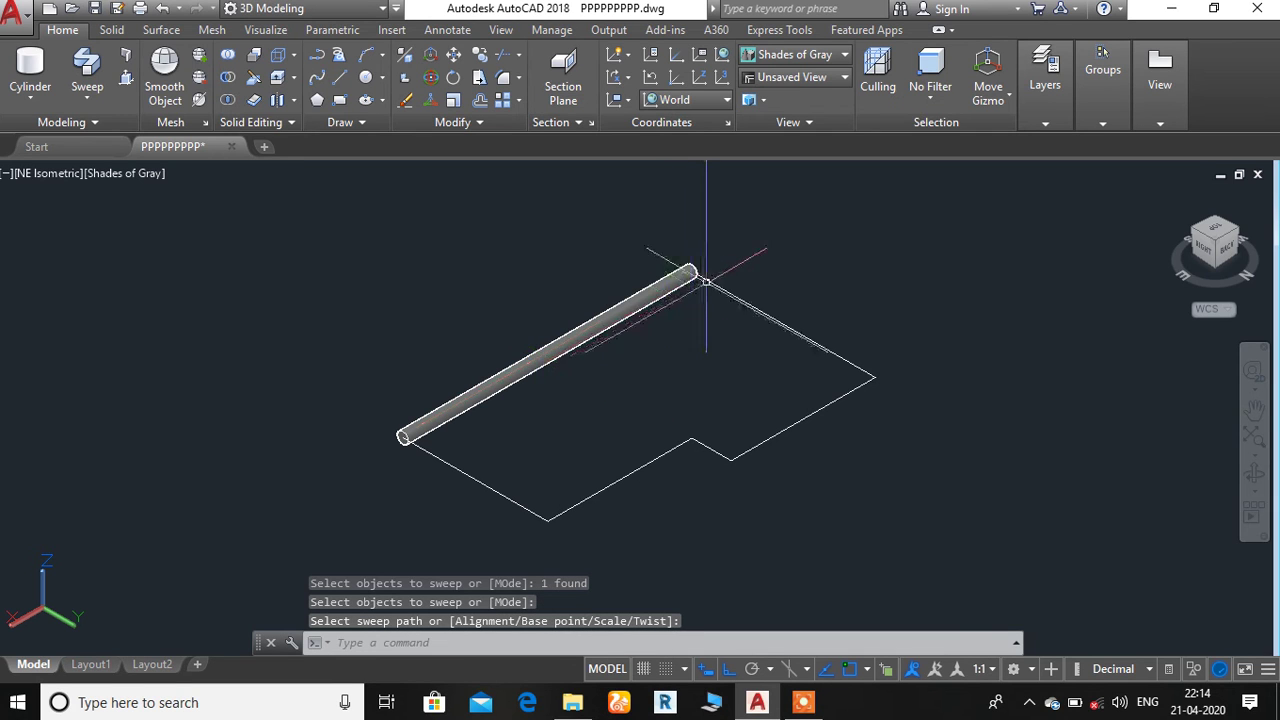
Try to sweep again from the far end of the tube along the adjoining outline edge.
click(692, 272)
key(Return)
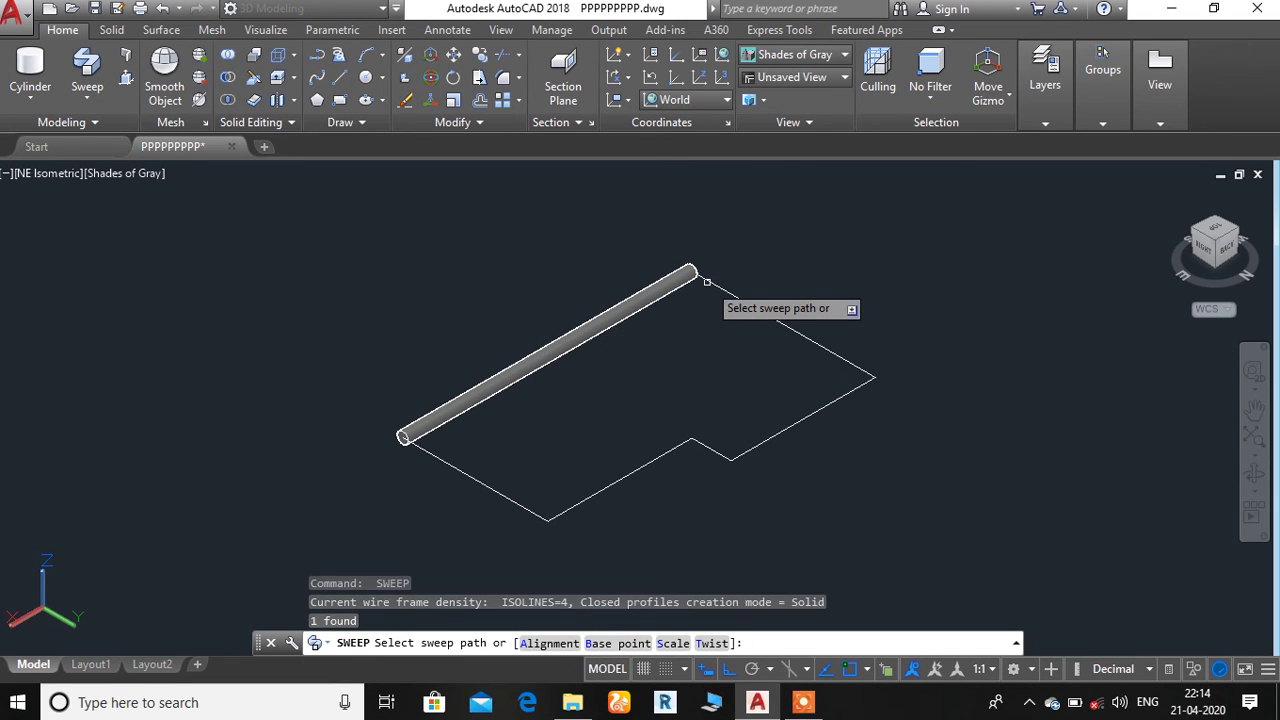
click(735, 295)
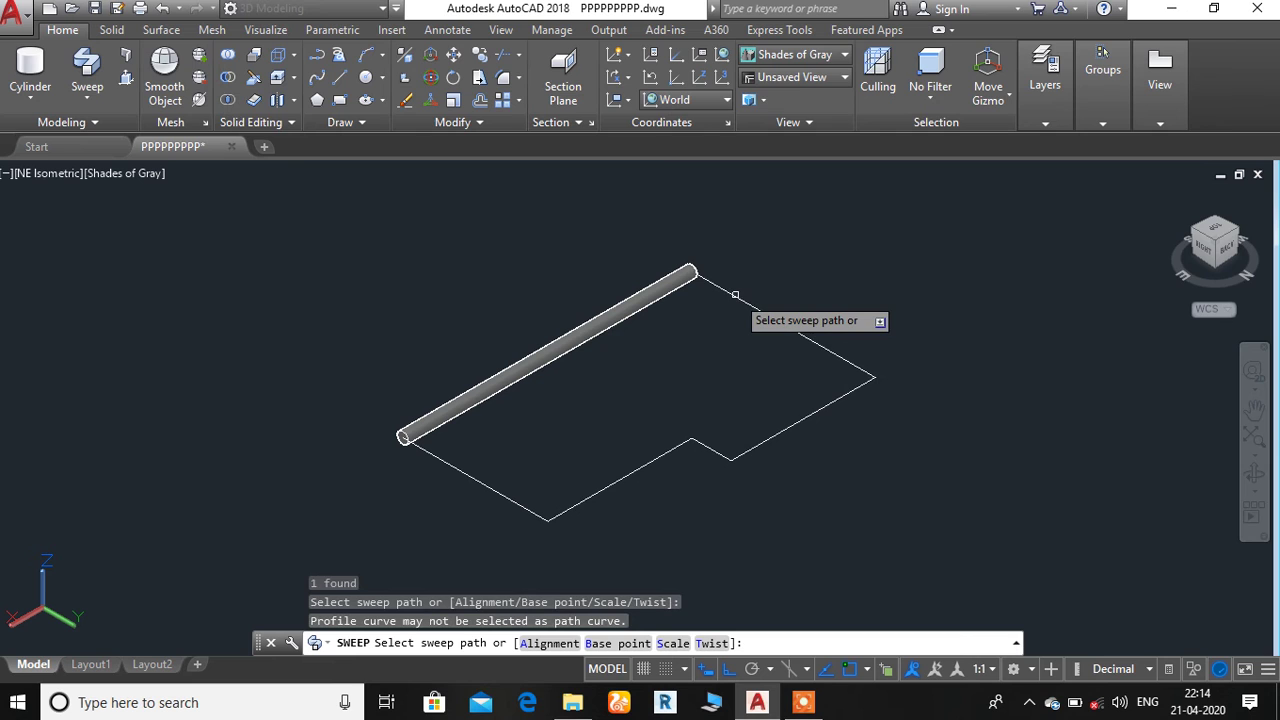
click(738, 297)
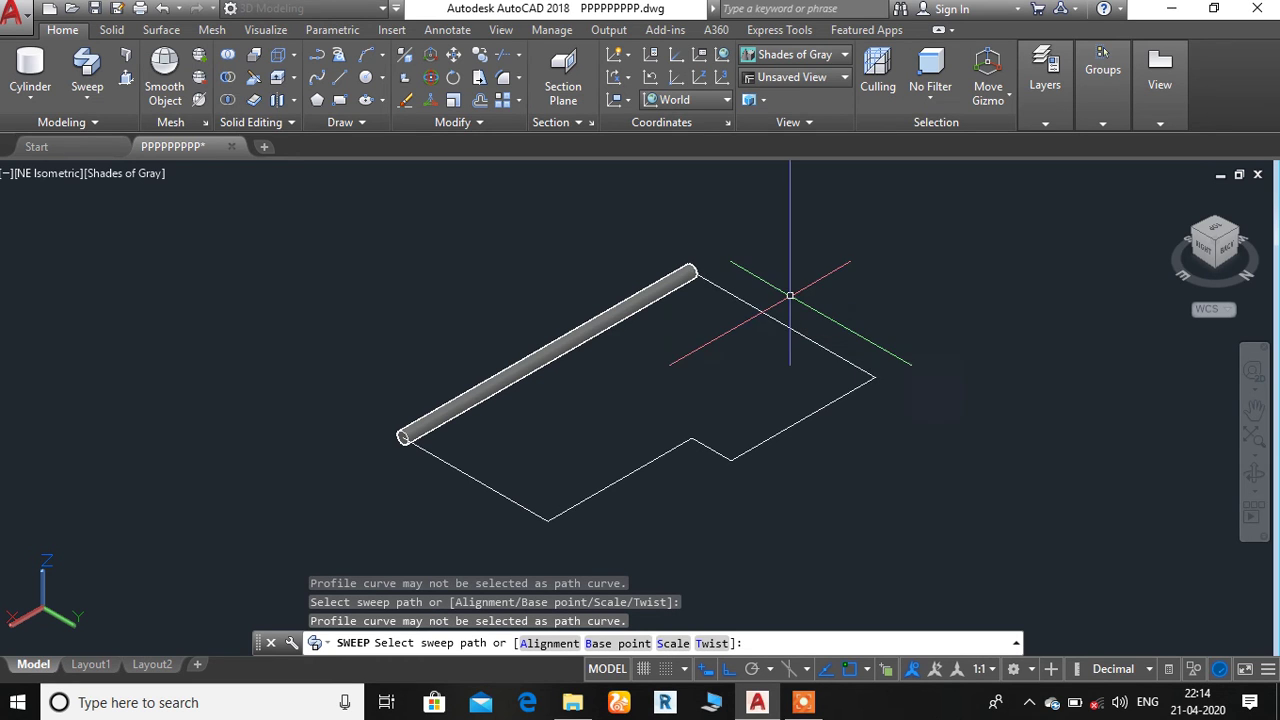
key(Escape)
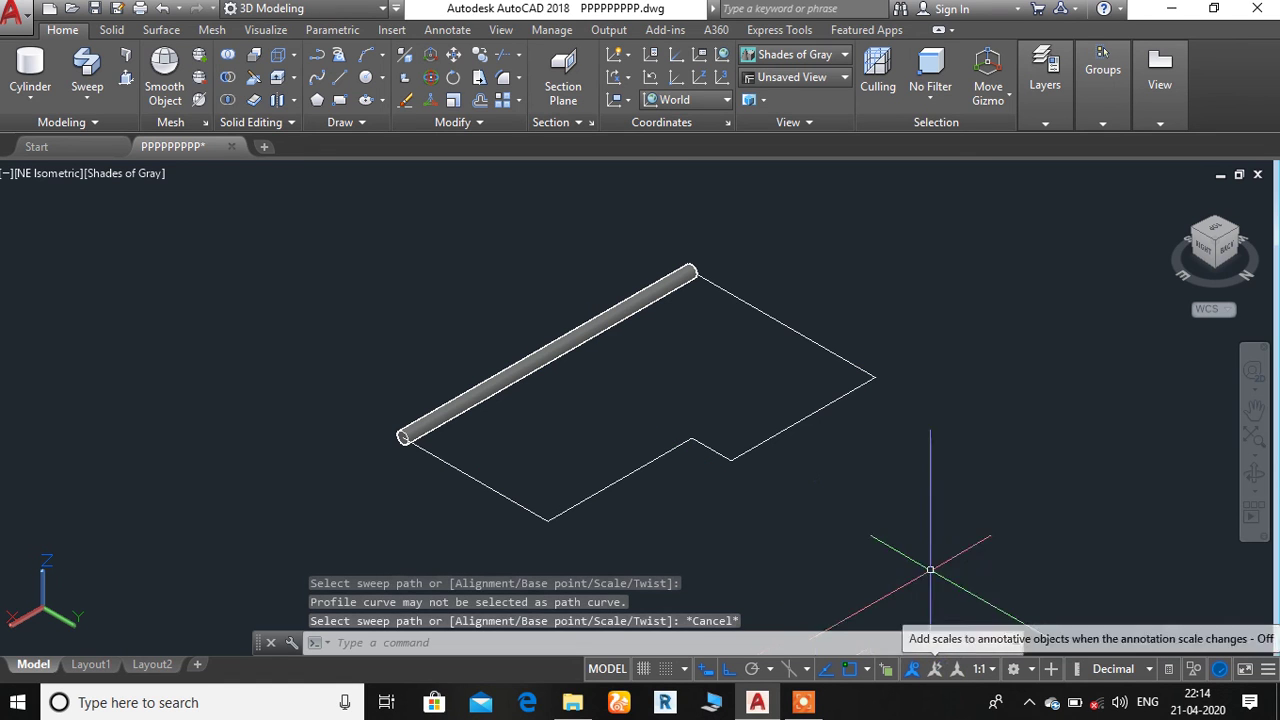
Undo the sweeps made along the outline.
click(940, 321)
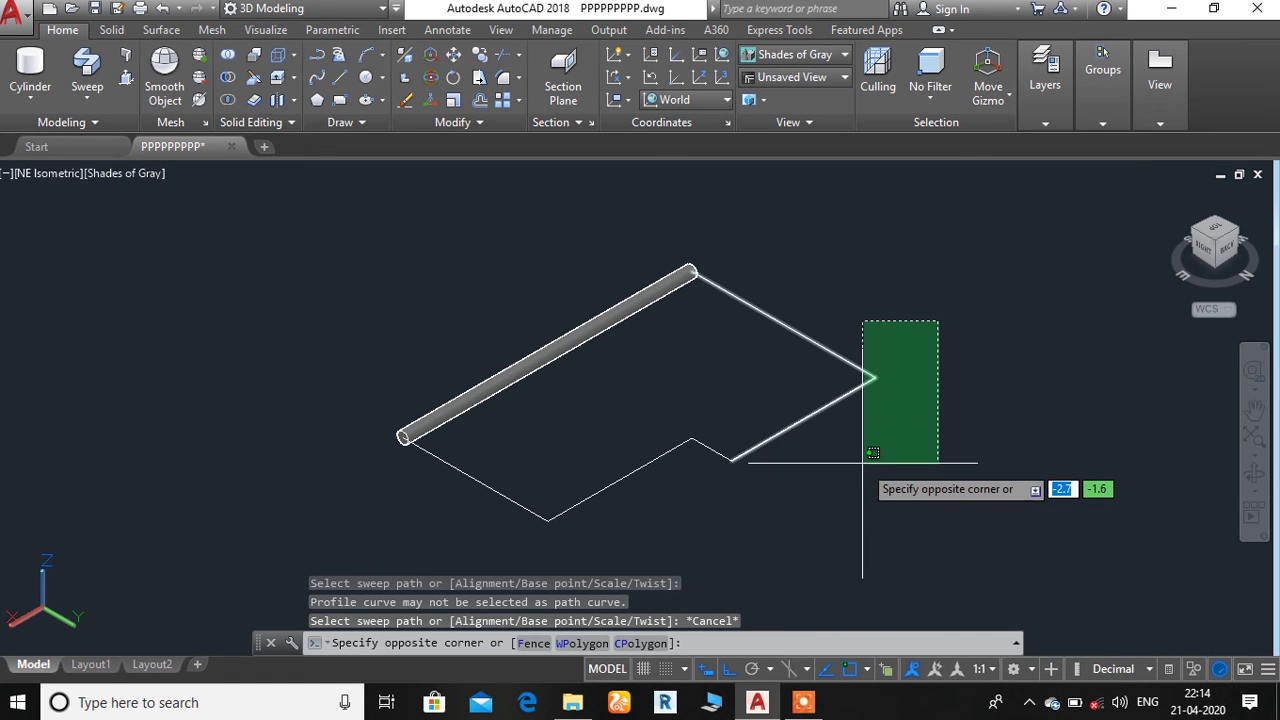
key(Escape)
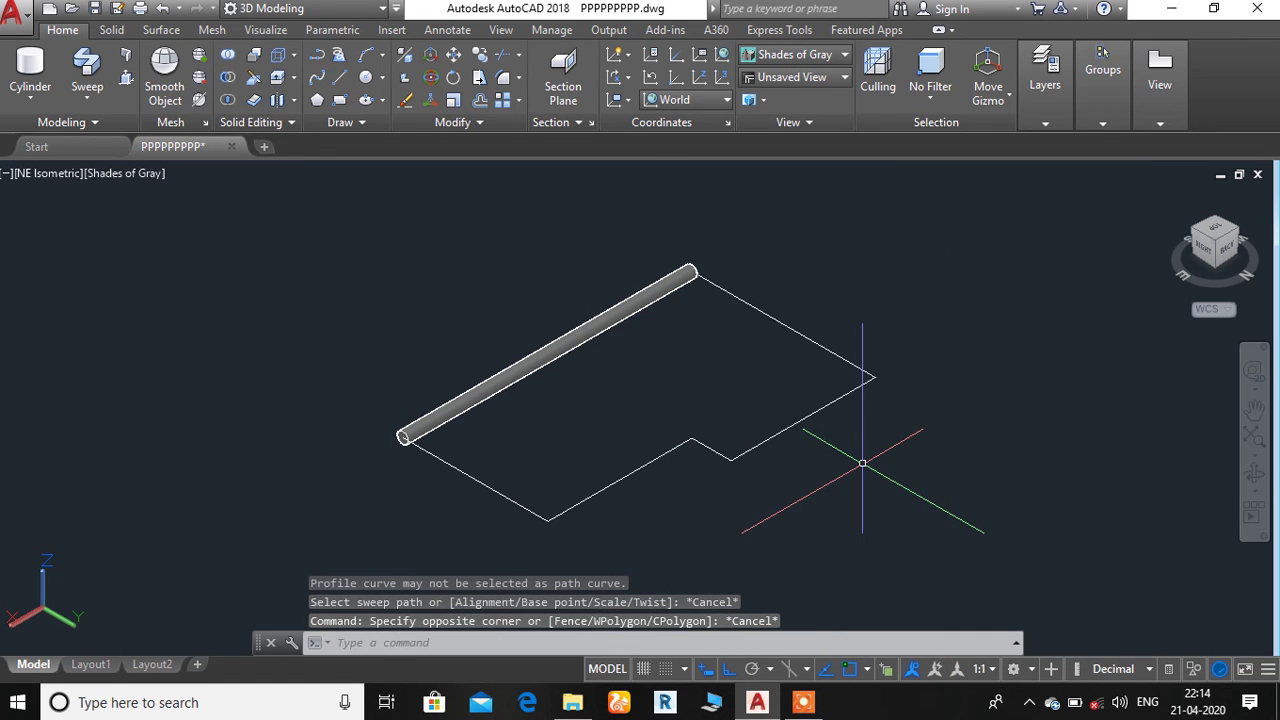
key(ctrl+z)
key(ctrl+z)
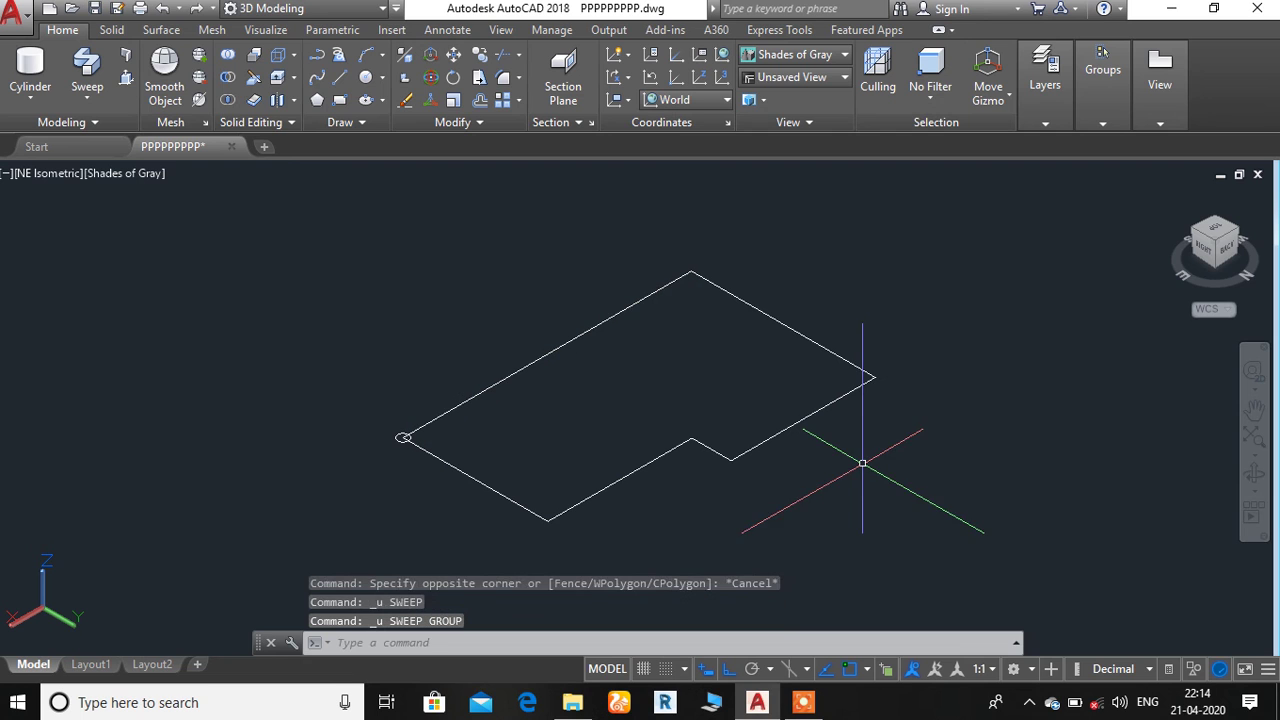
Group all the straight lines of the outline, leaving the small circle out.
click(932, 256)
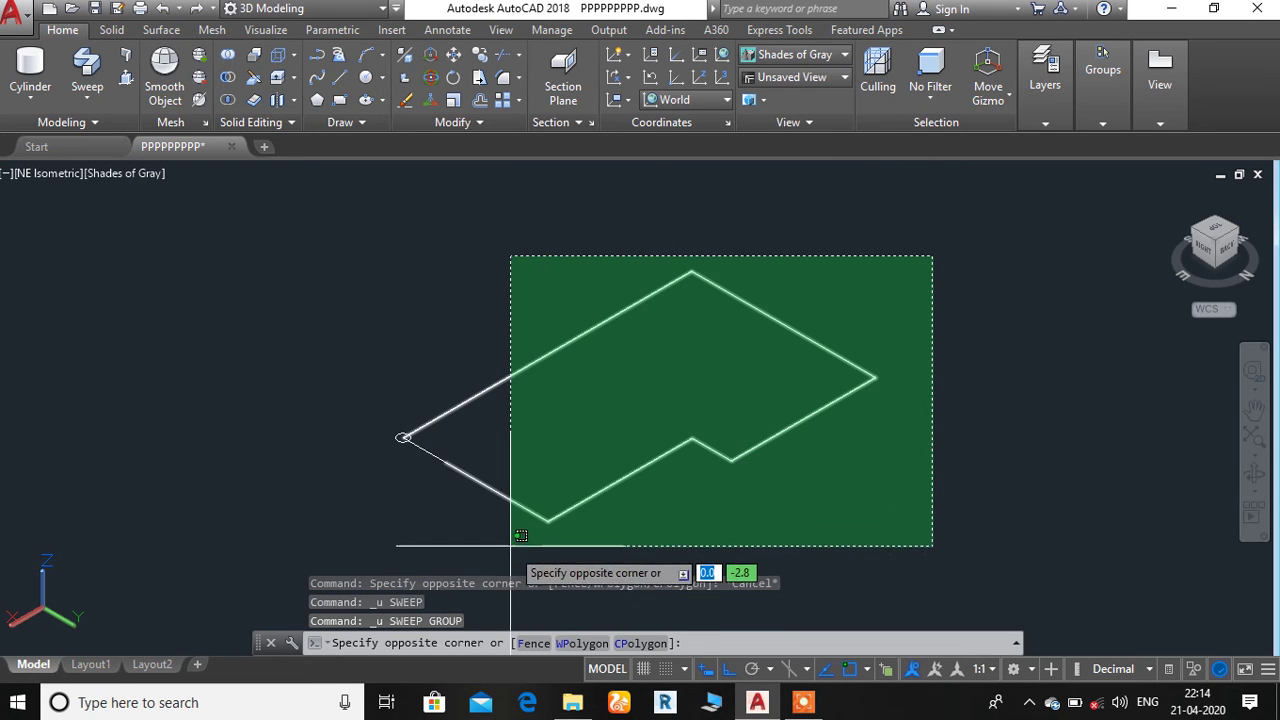
click(431, 543)
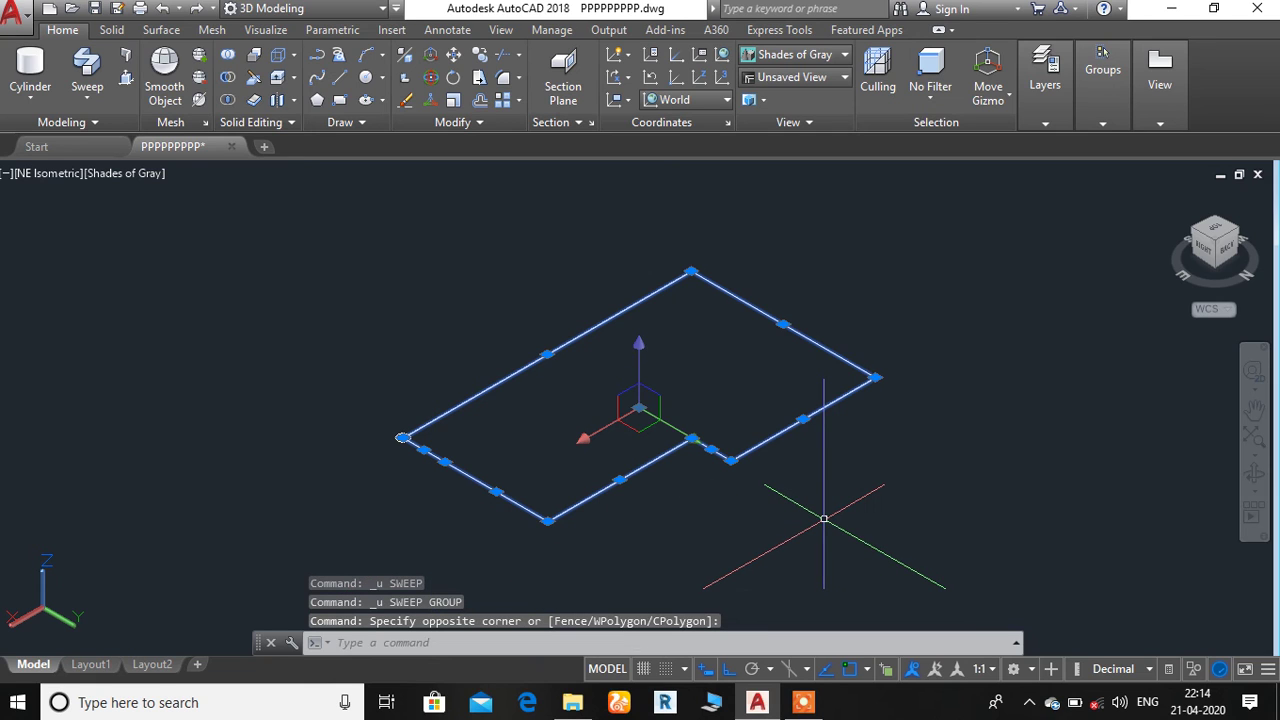
text(g)
key(Return)
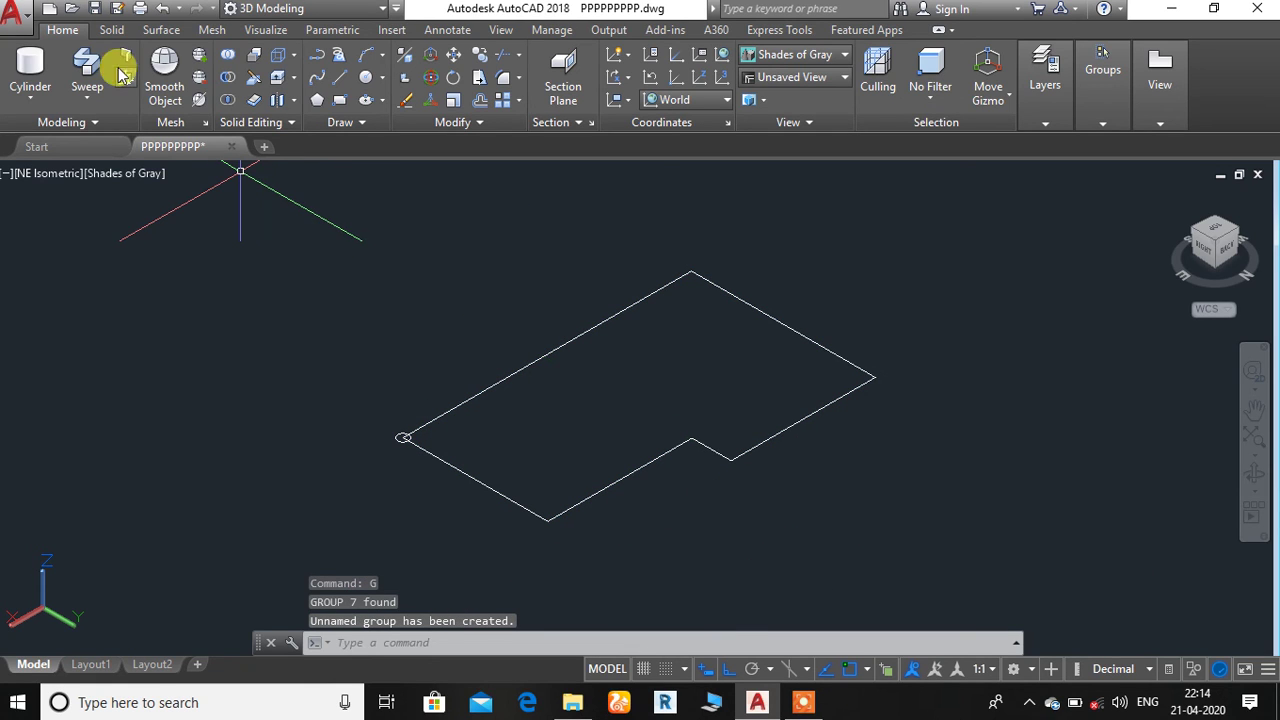
Sweep the small circle with the grouped outline picked on its long edge as the path.
click(86, 64)
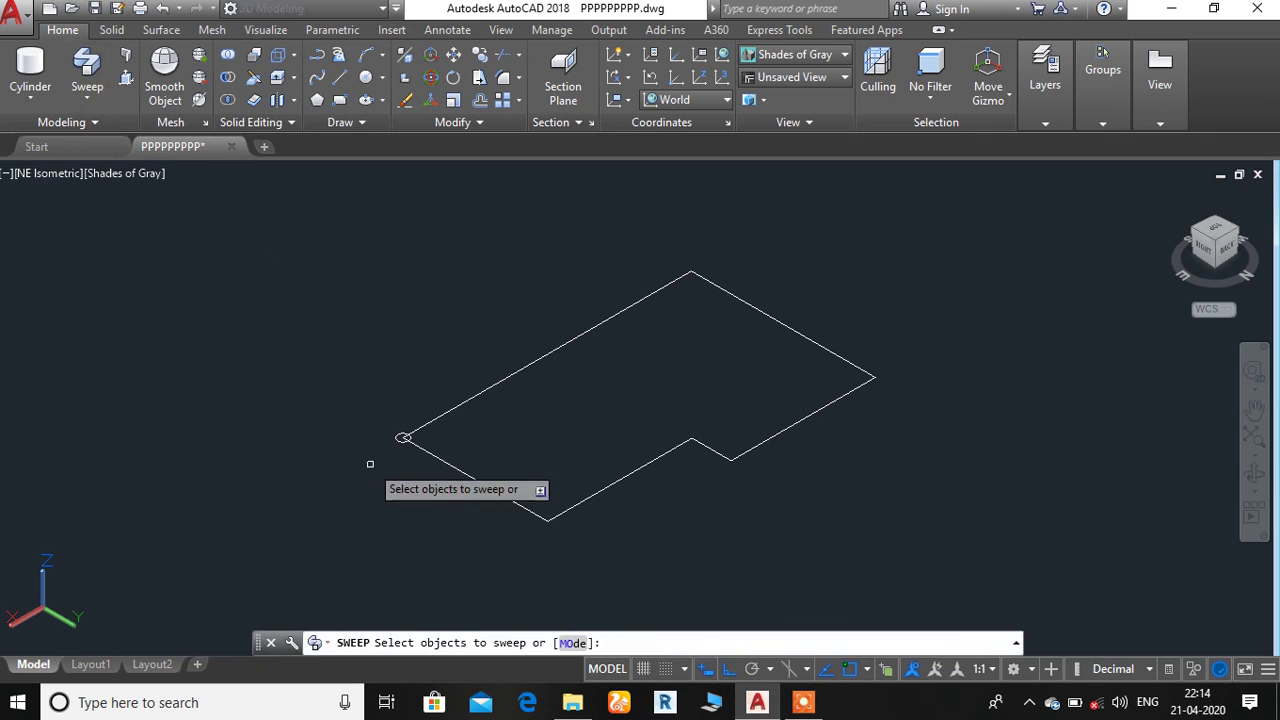
click(402, 436)
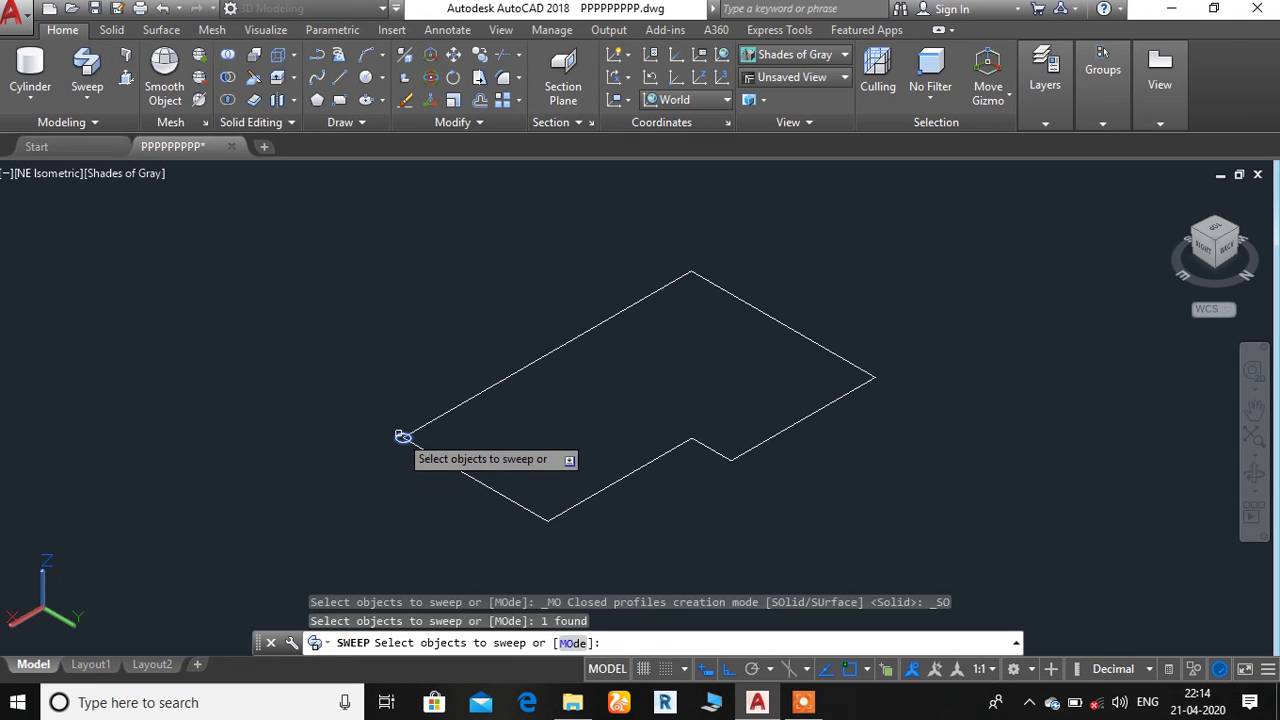
key(Return)
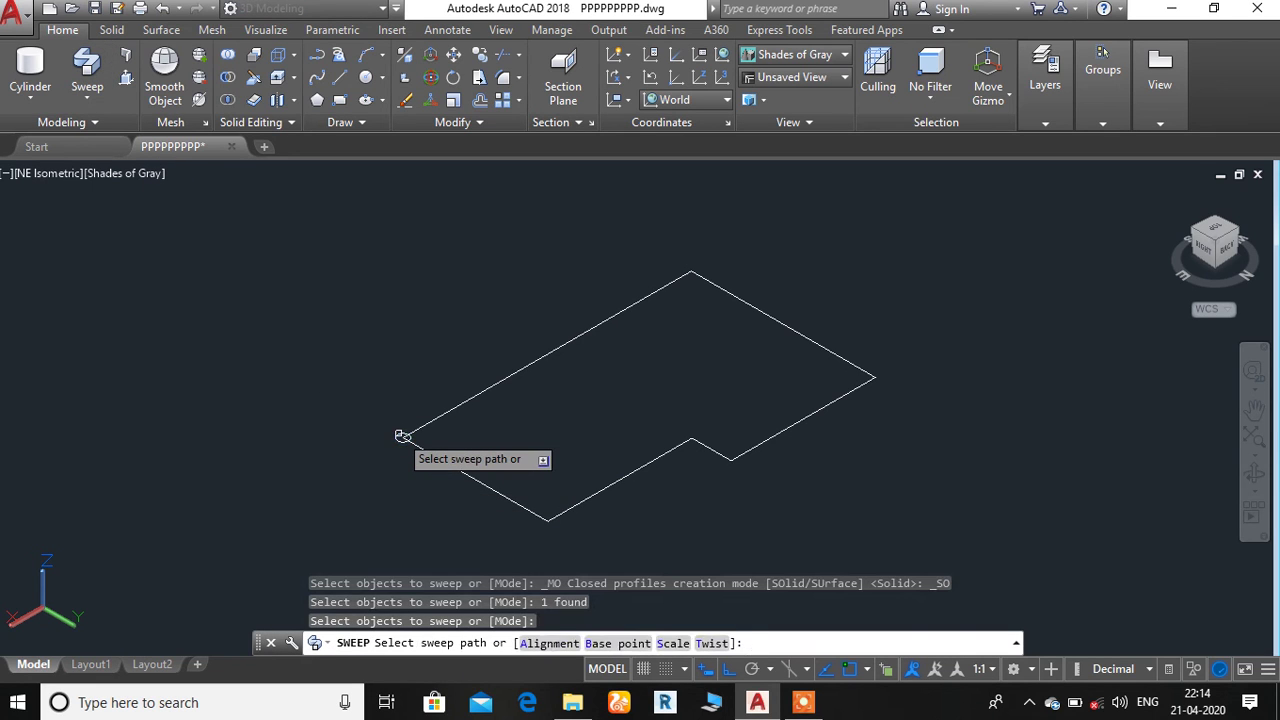
click(496, 384)
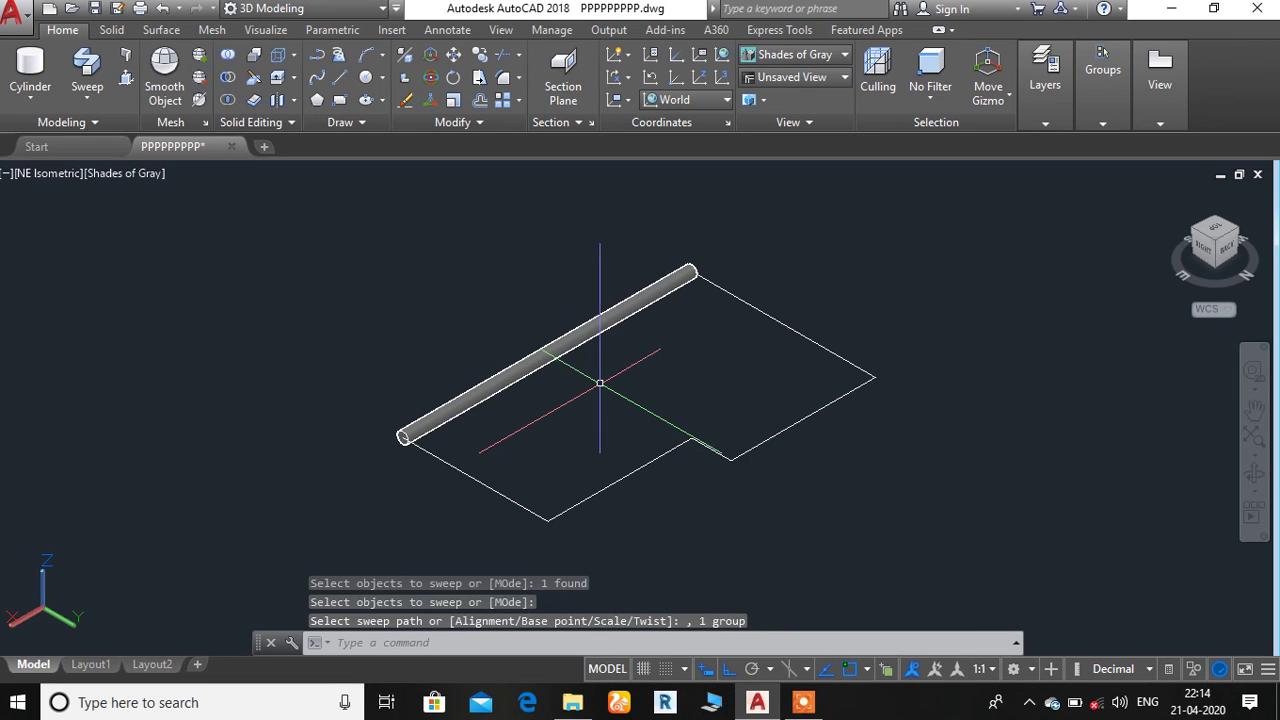
key(Return)
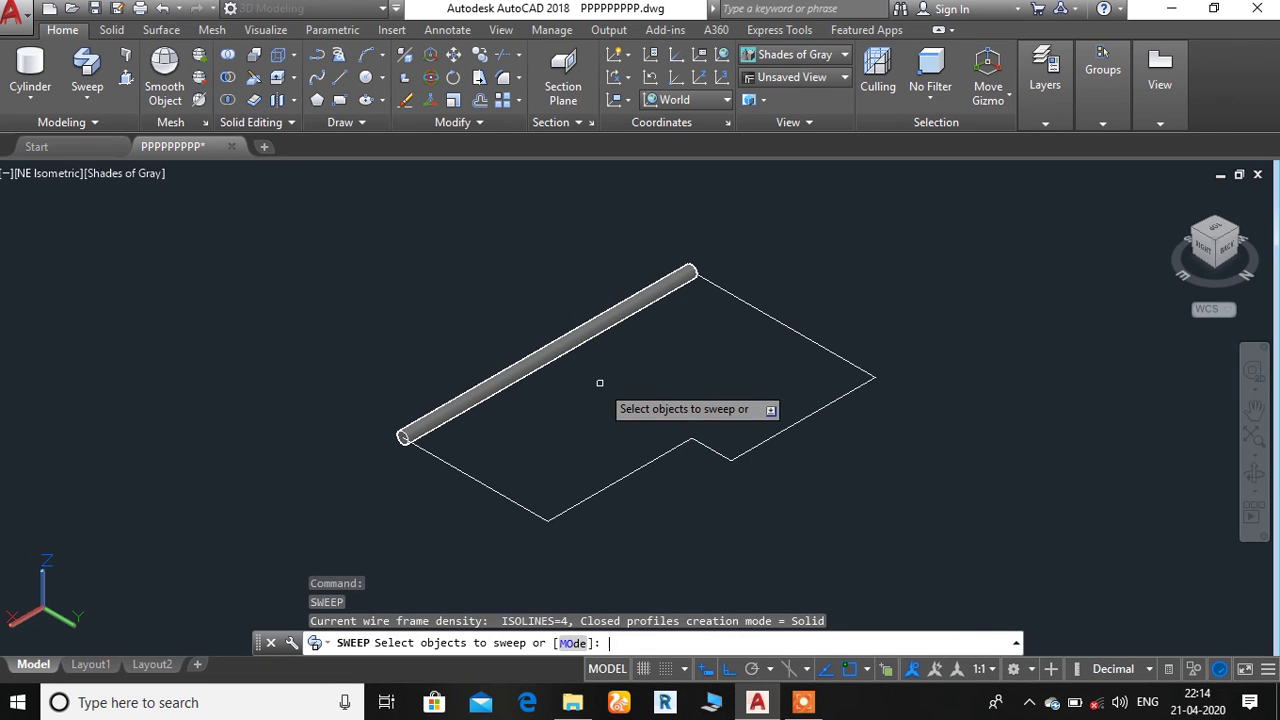
click(649, 459)
key(Return)
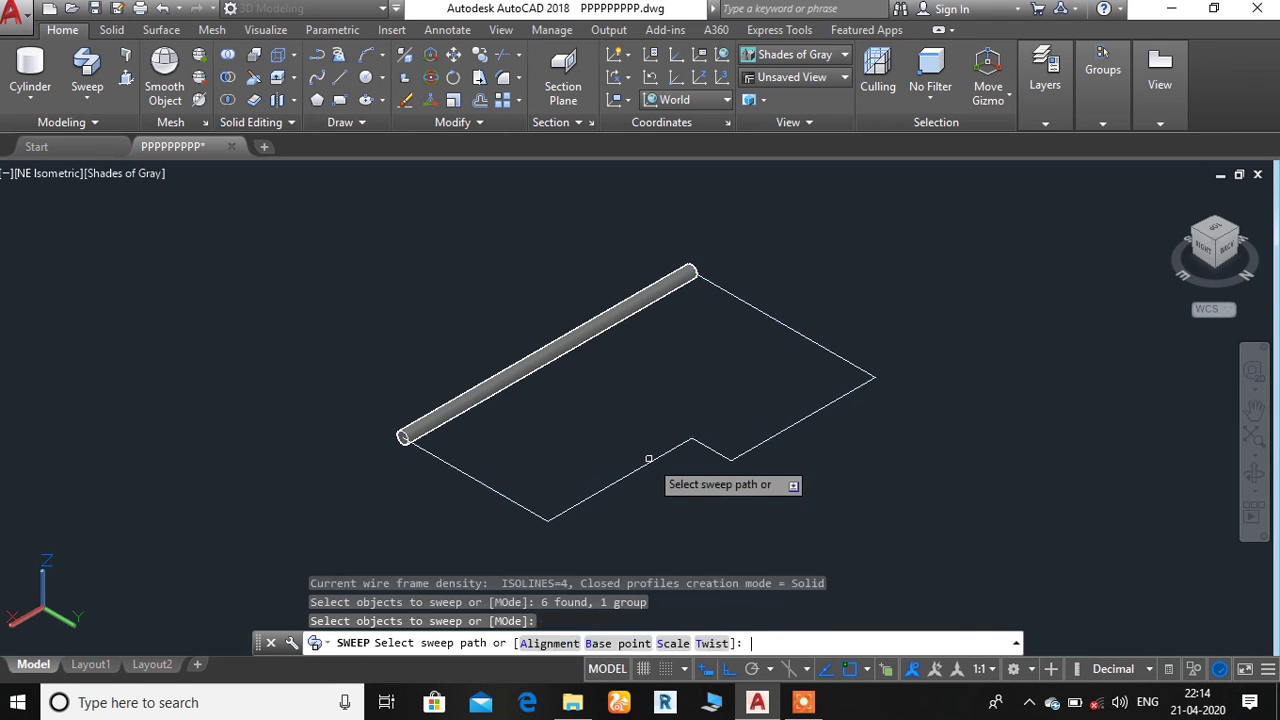
key(Escape)
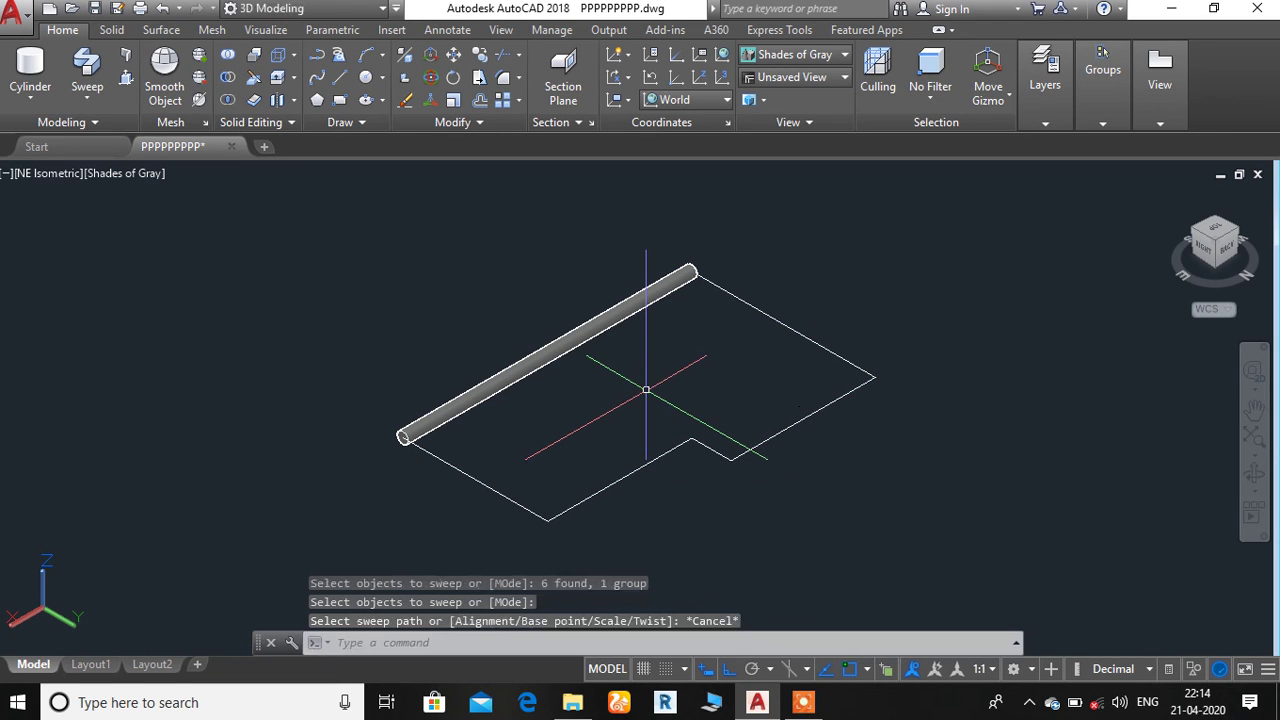
Erase all objects in the drawing.
key(ctrl+a)
key(Delete)
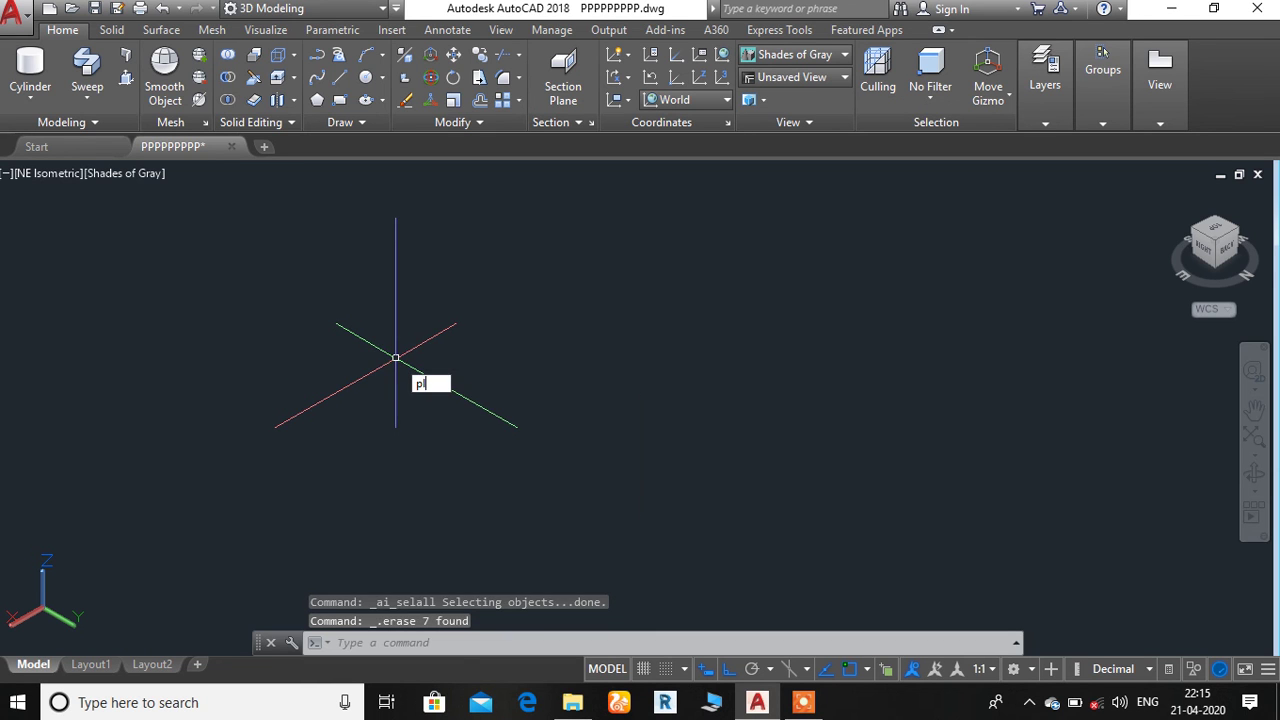
Draw an open zigzag polyline of six orthogonal straight segments in the NE isometric view.
text(pl)
key(Return)
click(501, 291)
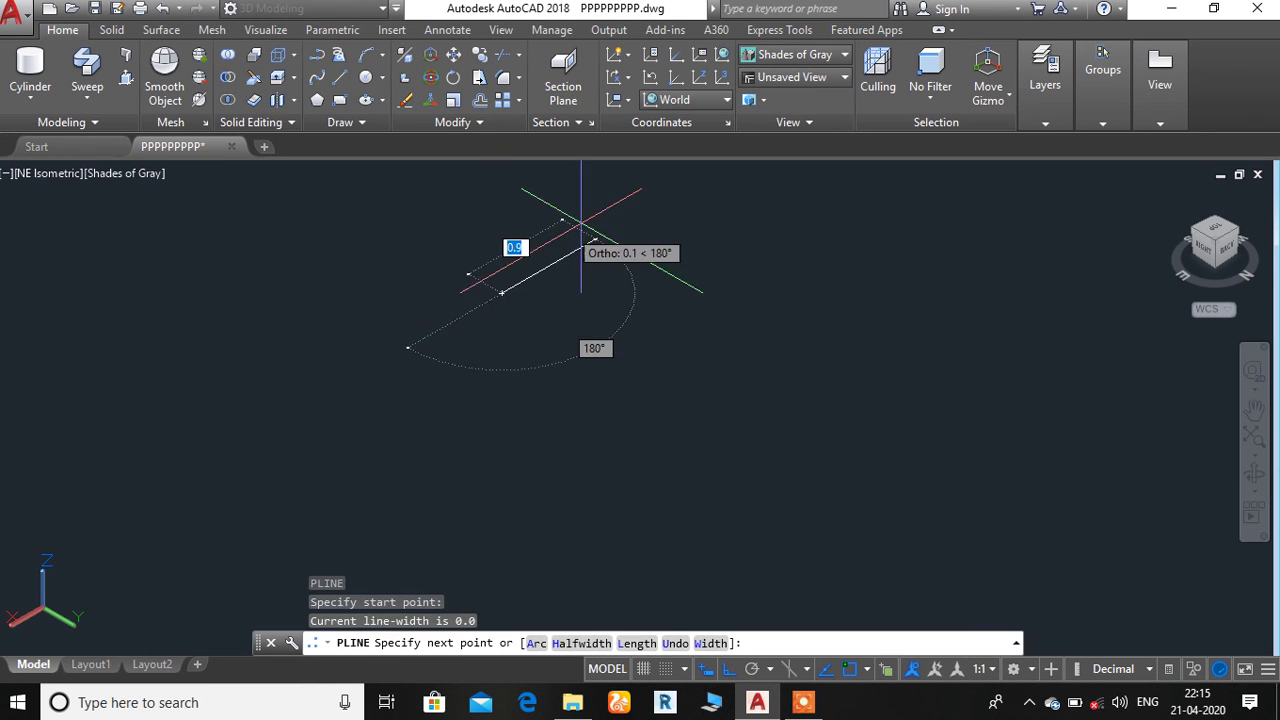
click(640, 214)
click(752, 277)
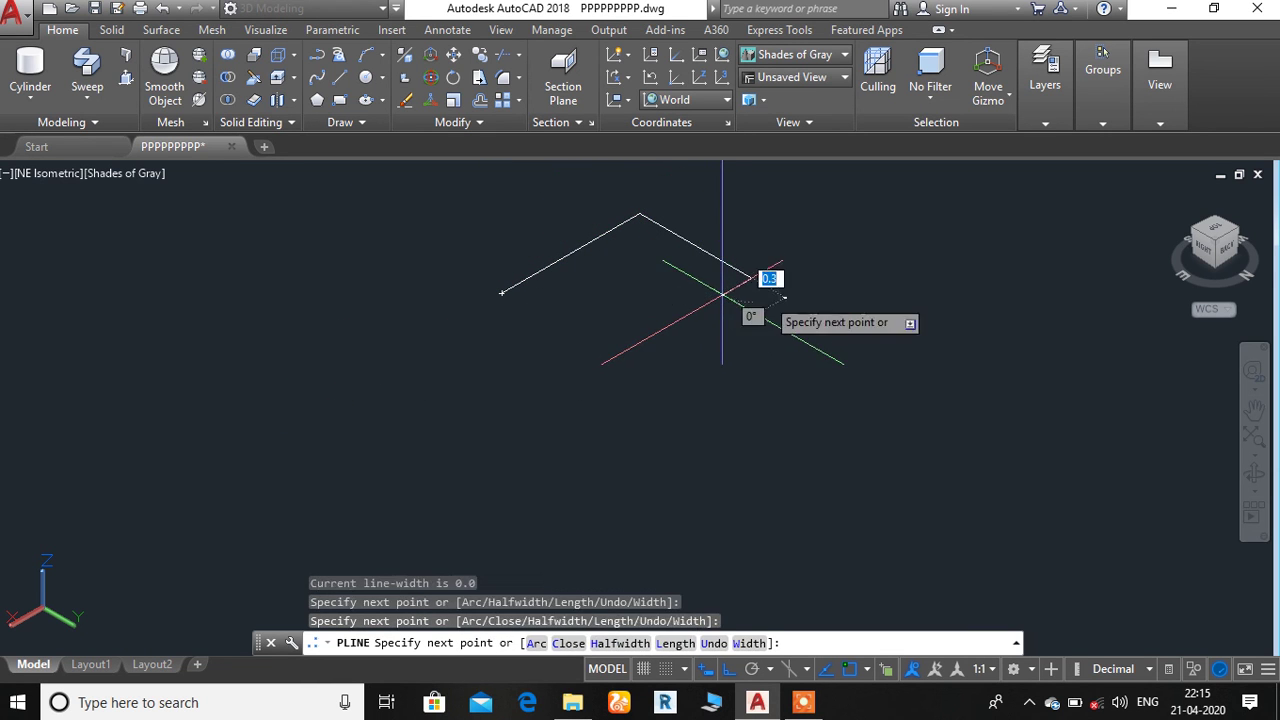
click(878, 206)
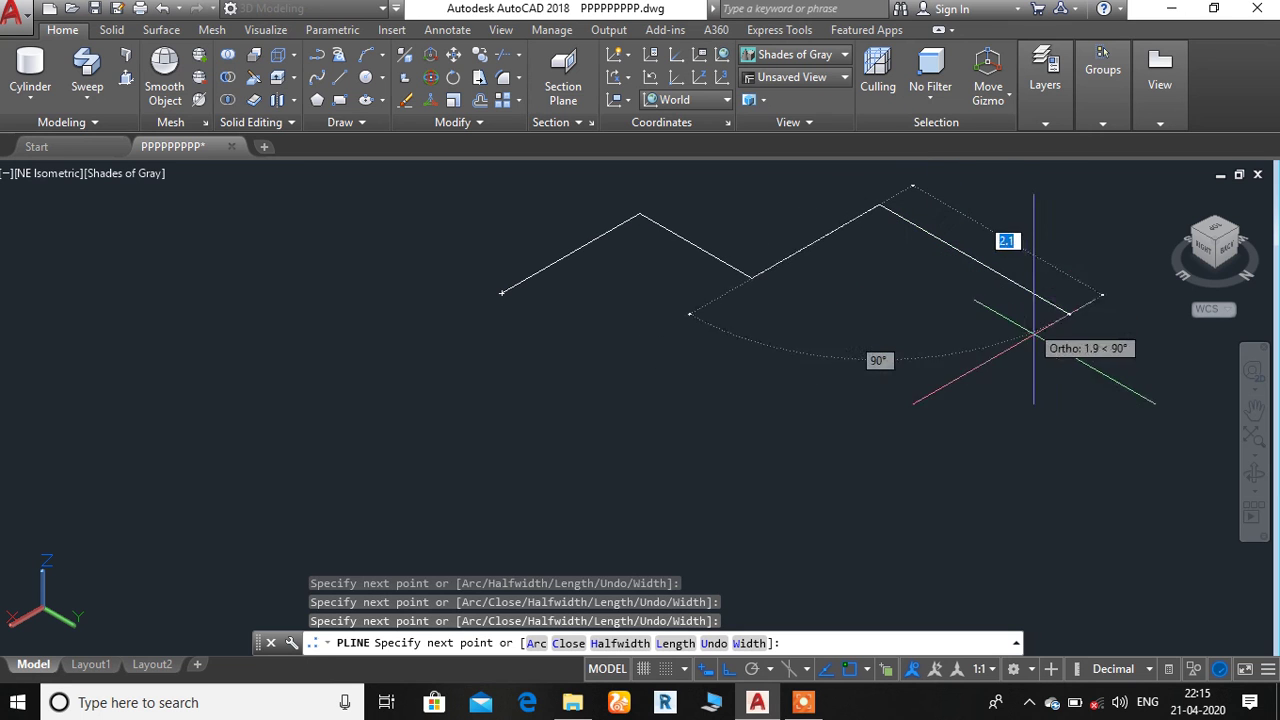
click(1107, 337)
click(973, 415)
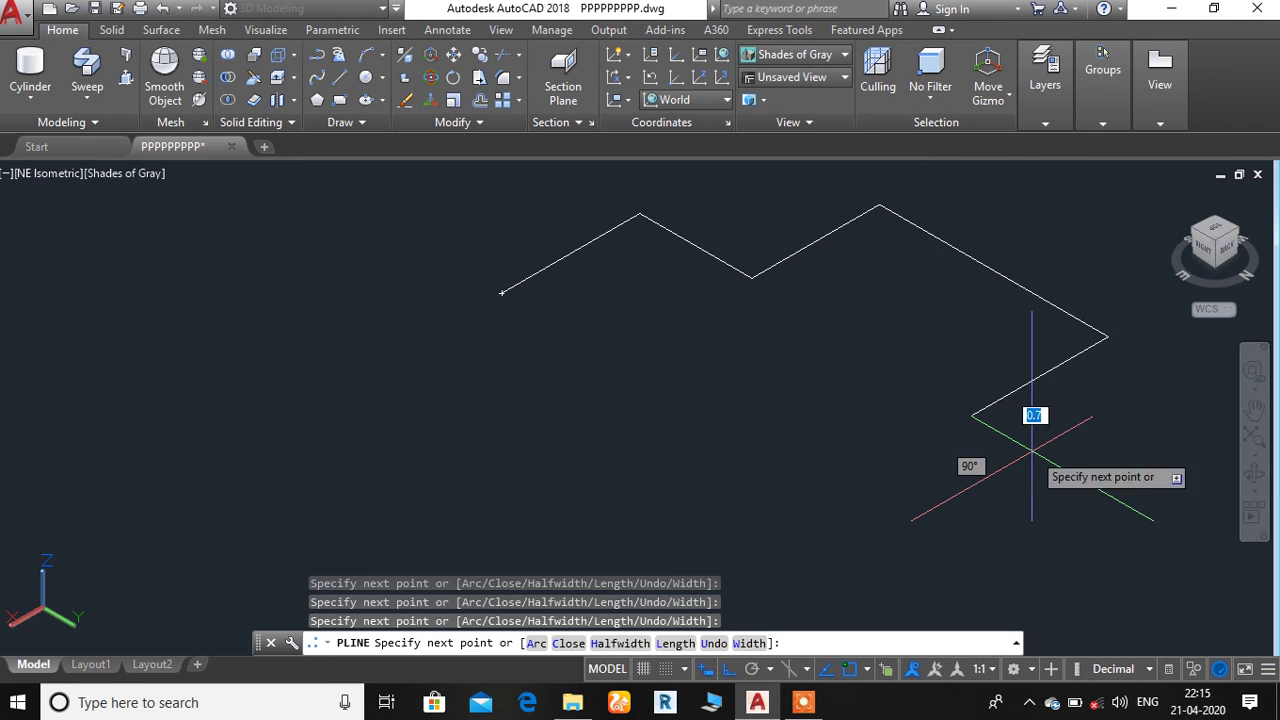
click(1124, 499)
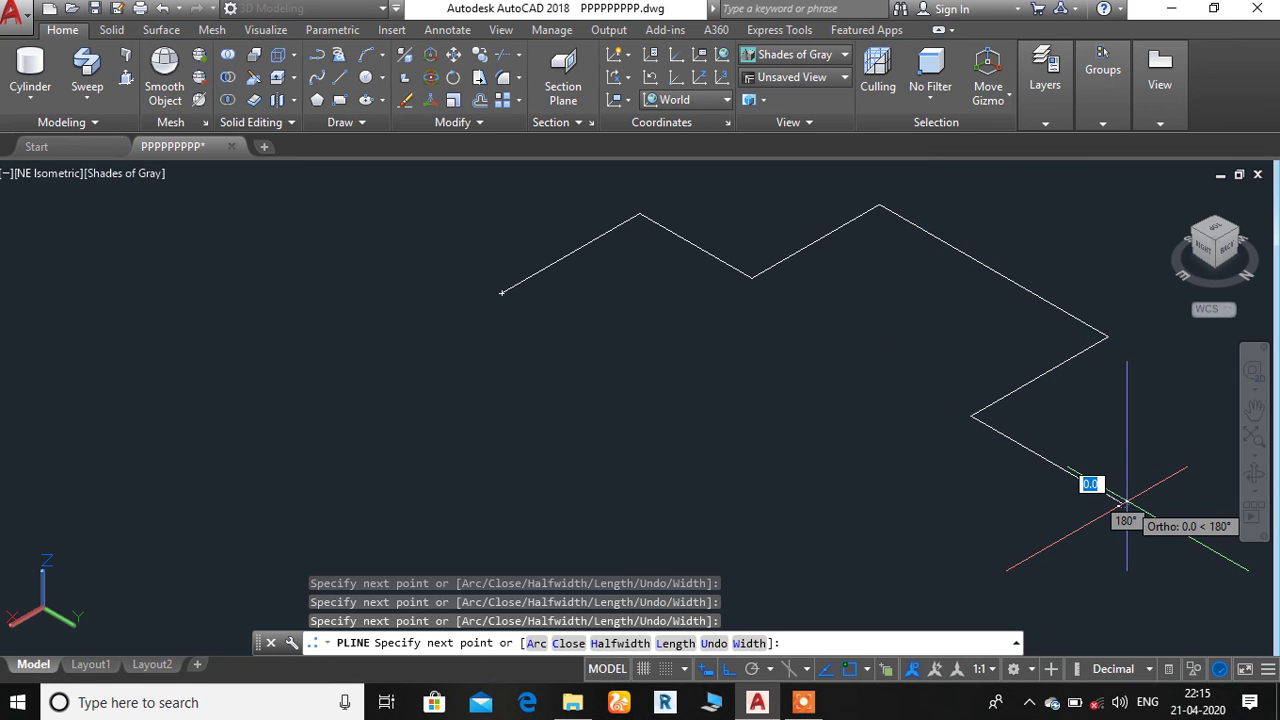
key(Escape)
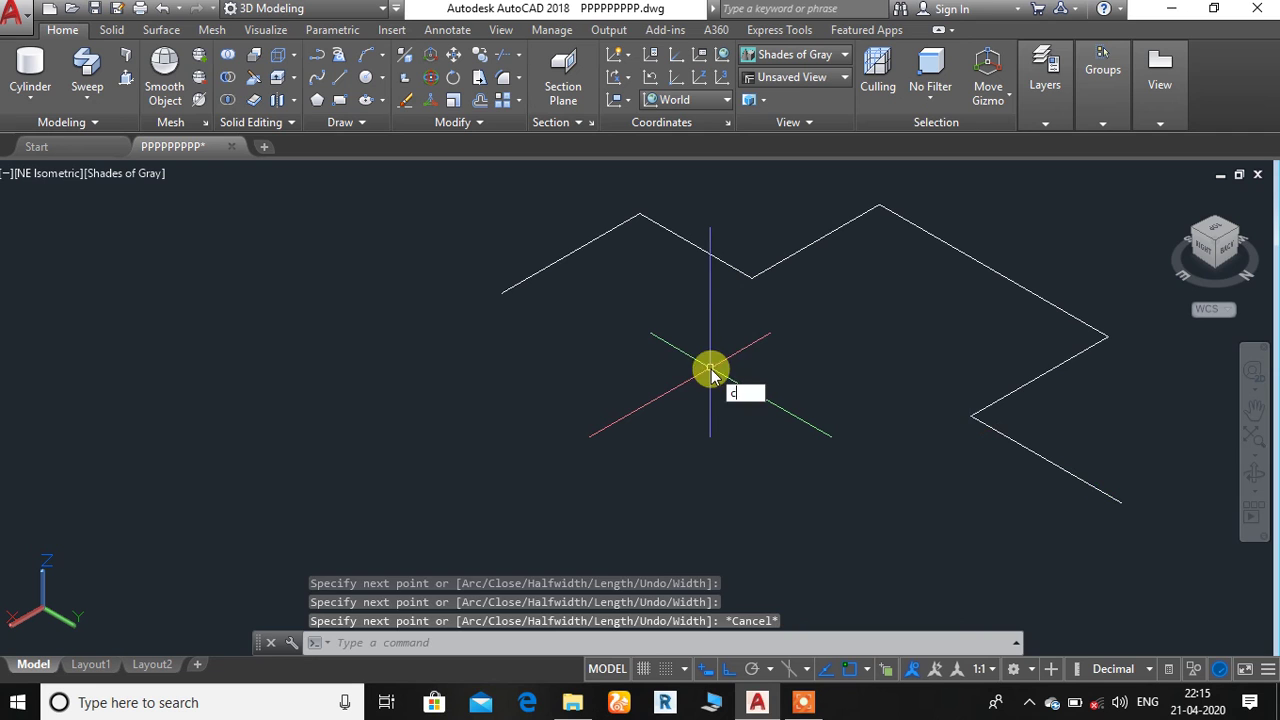
Draw a small circle with a radius of about 0.1 just beside the polyline's starting end.
key(Return)
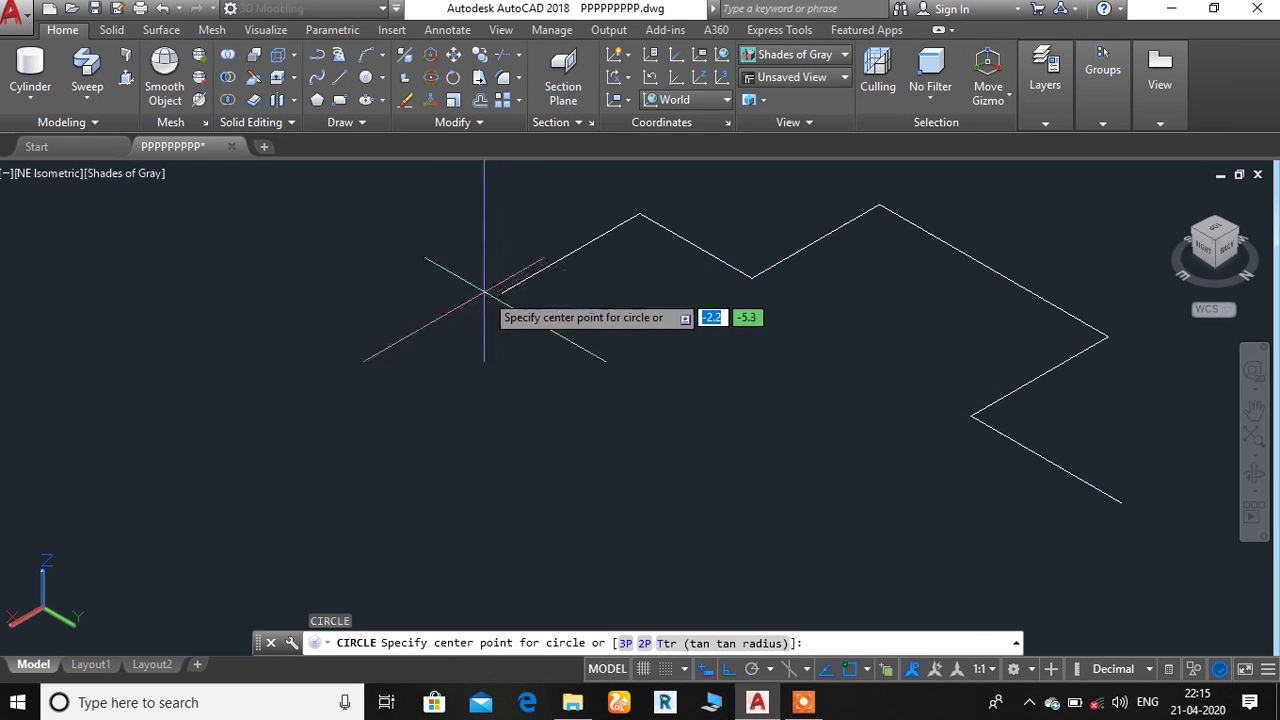
click(484, 291)
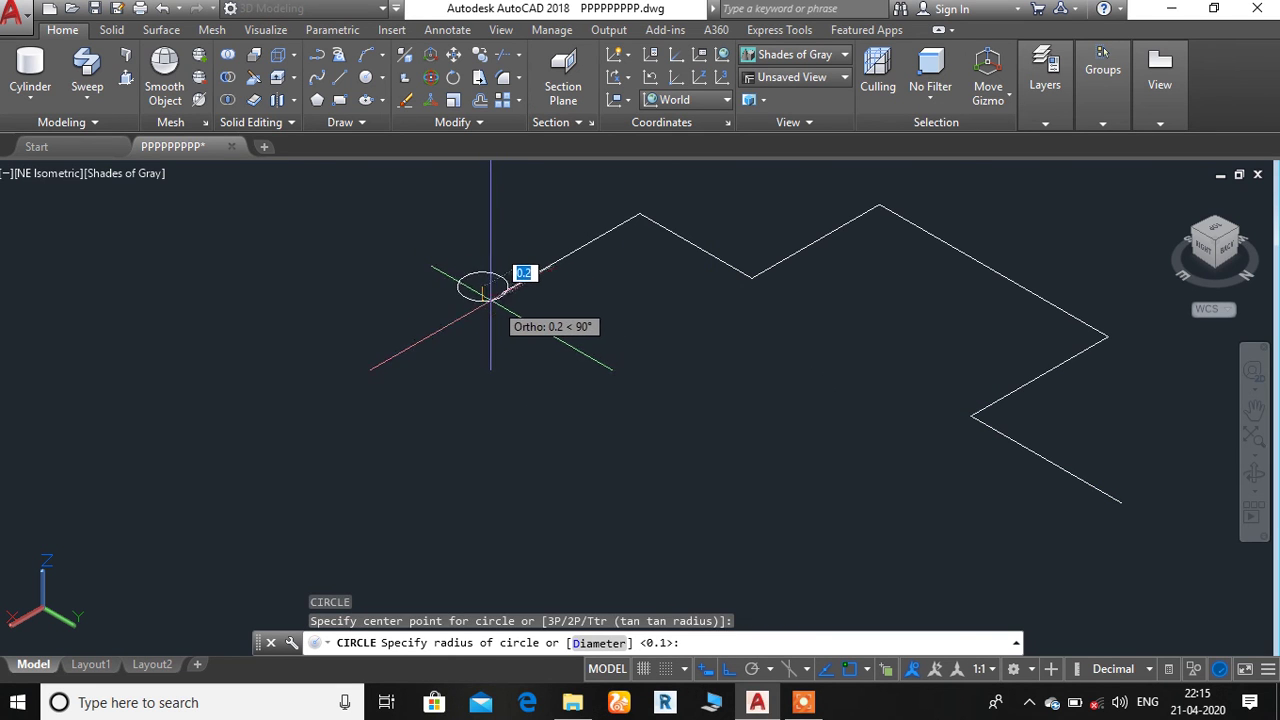
key(Return)
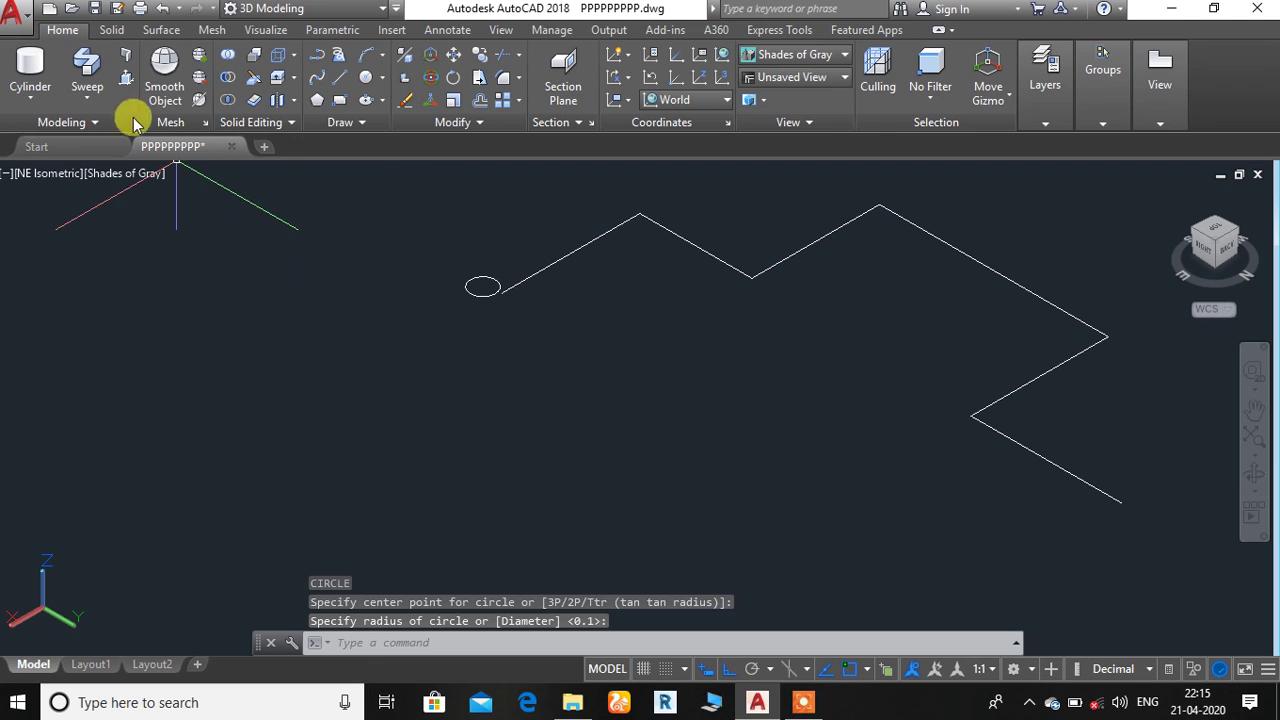
Sweep the small circle along the zigzag polyline as the path to create a solid pipe.
click(87, 62)
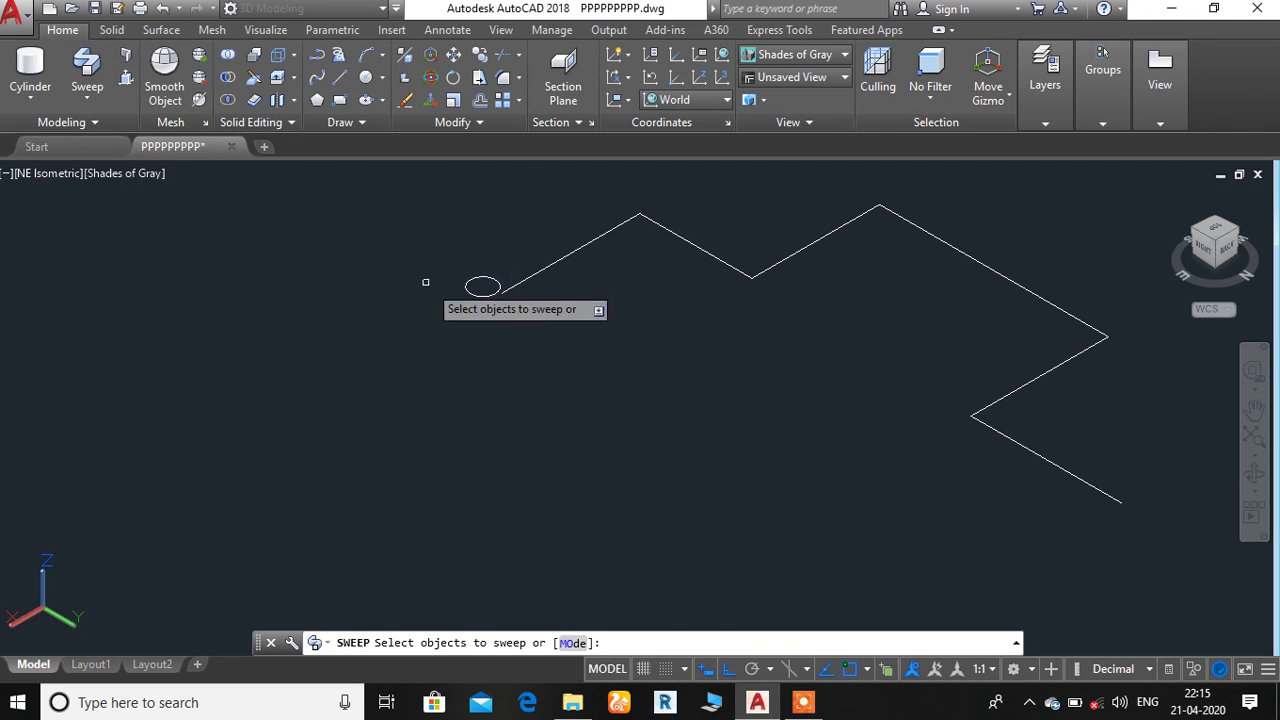
click(465, 287)
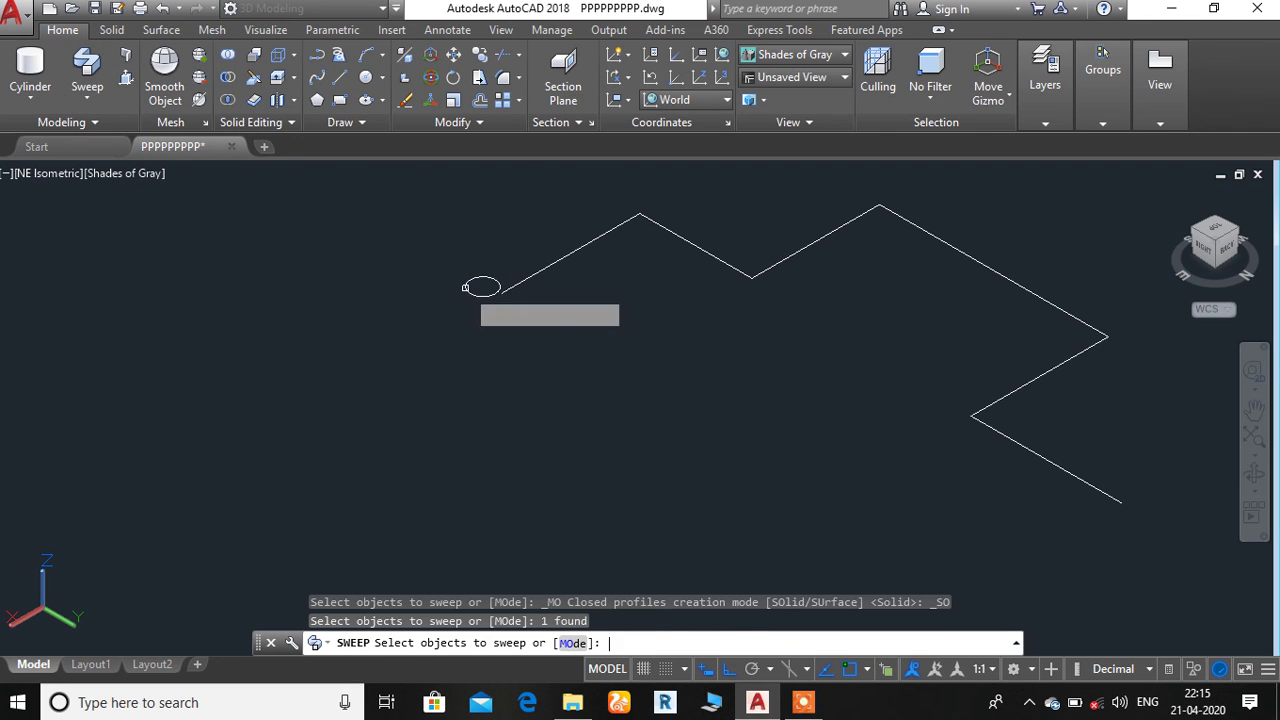
key(Return)
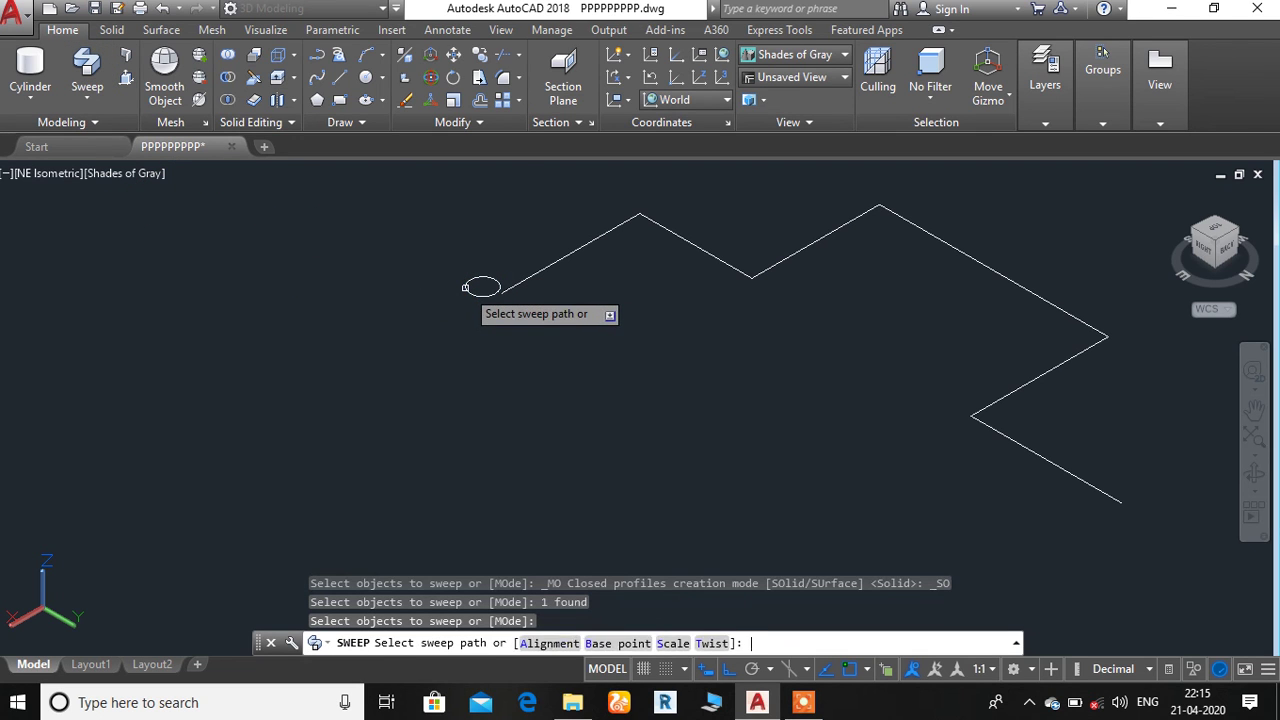
click(583, 243)
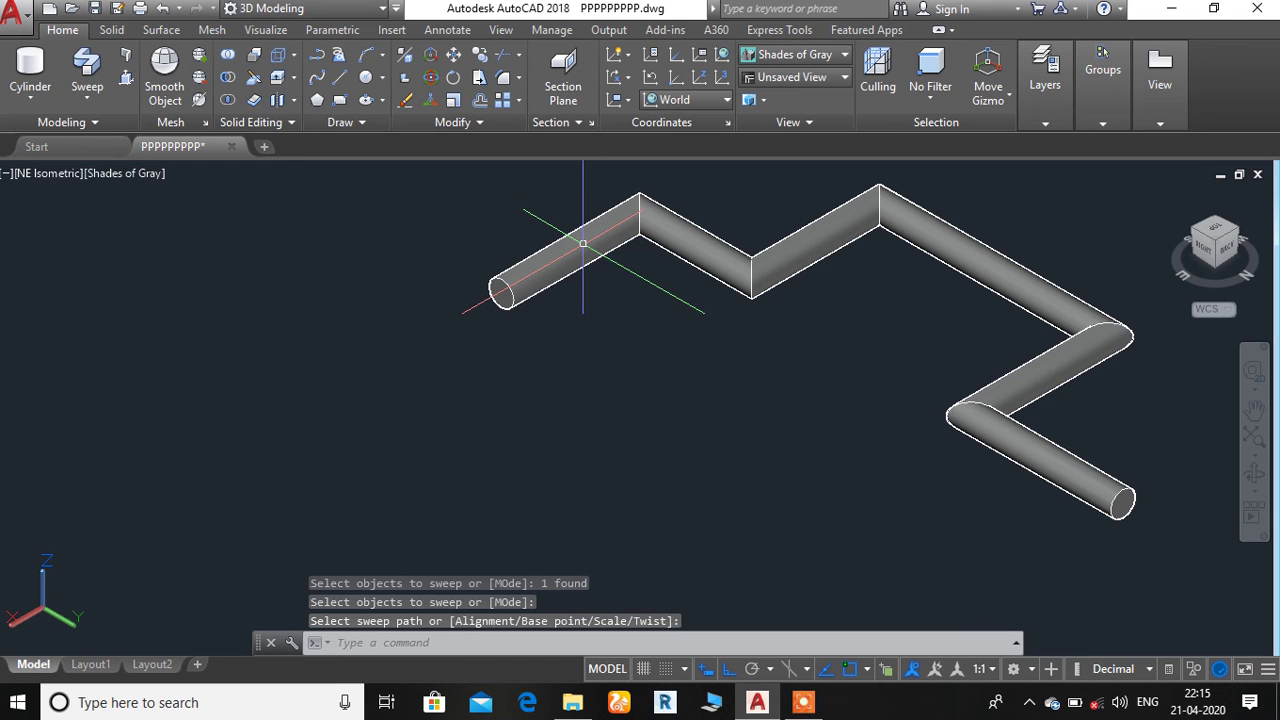
Erase the swept zigzag pipe and everything else in the drawing.
right_click(748, 422)
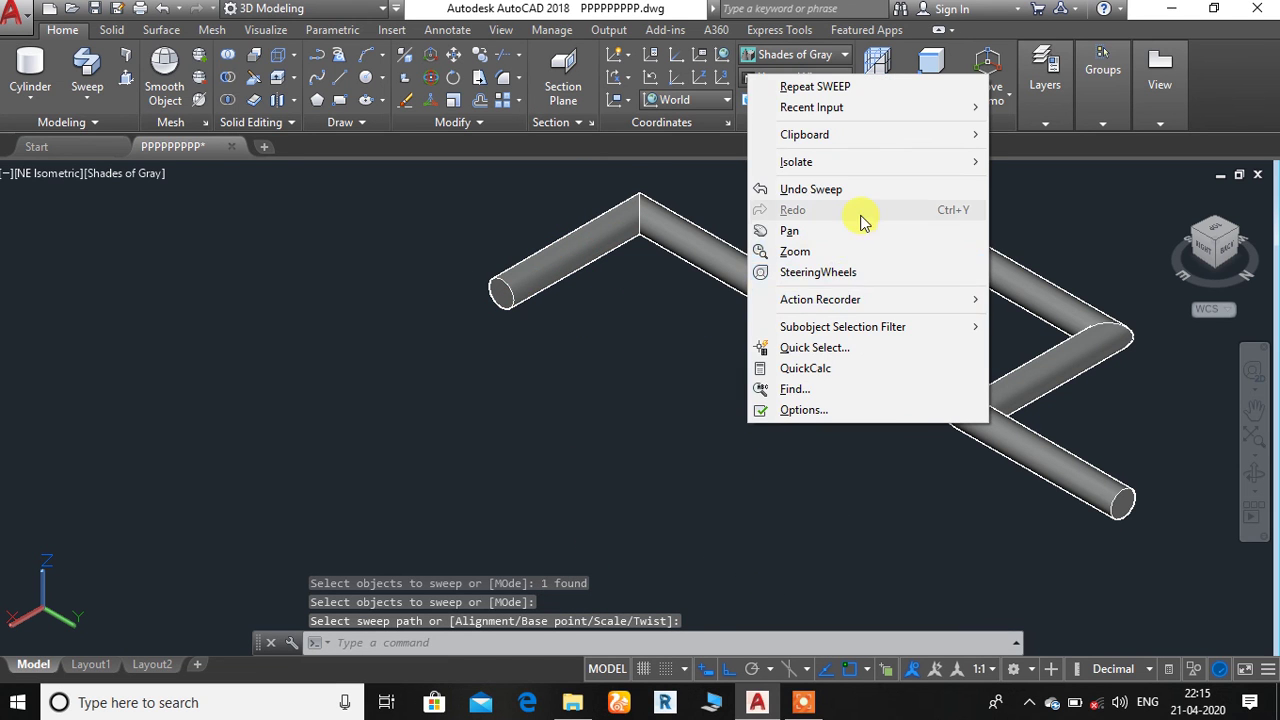
click(857, 251)
drag(877, 257, 782, 443)
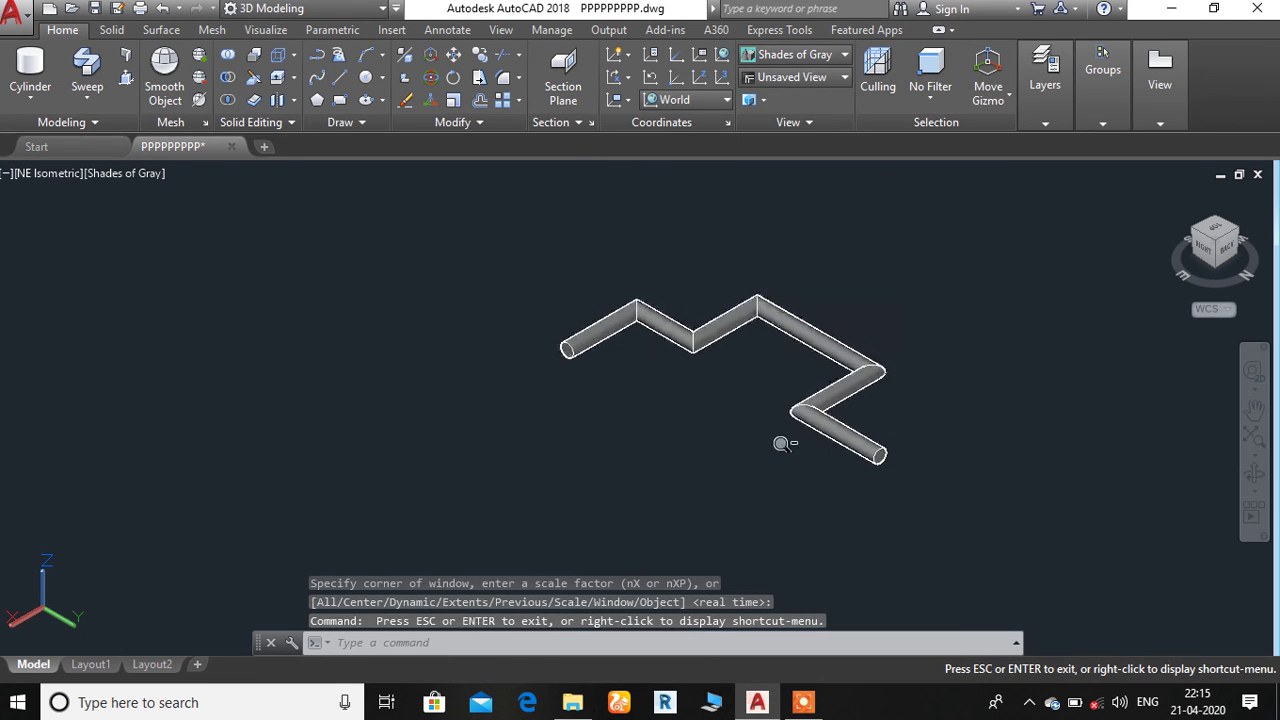
key(Escape)
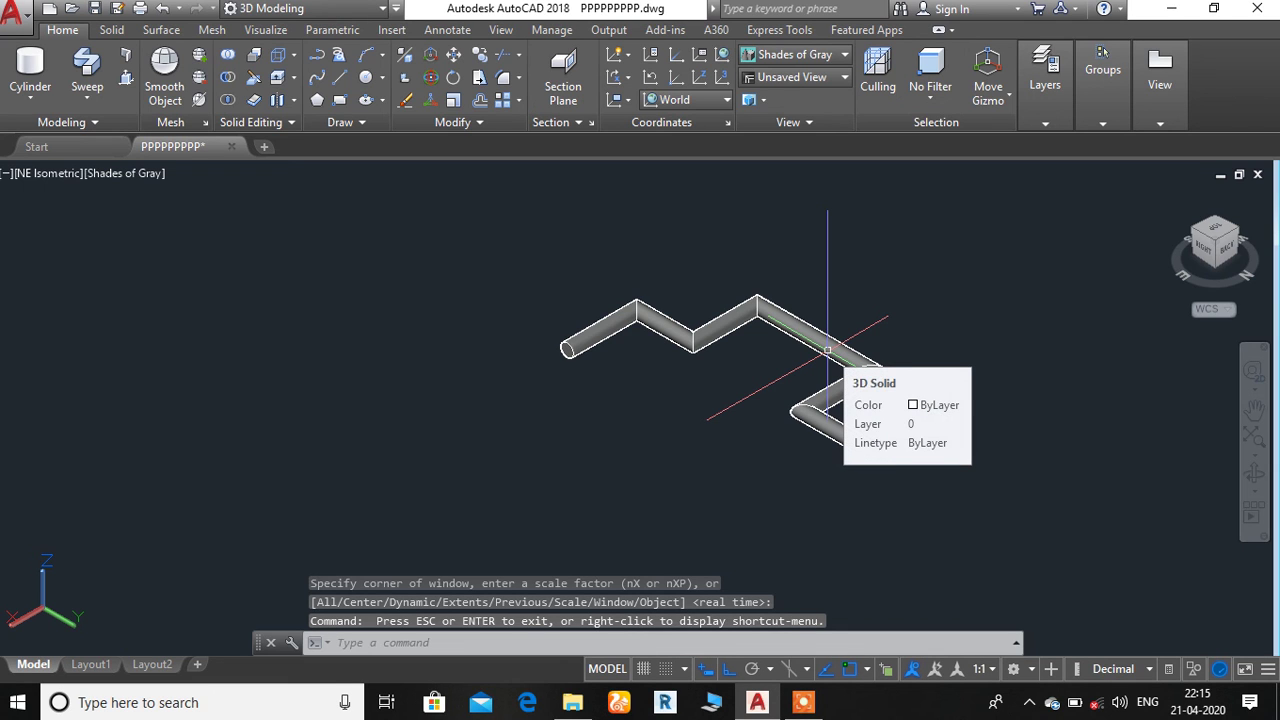
key(ctrl+a)
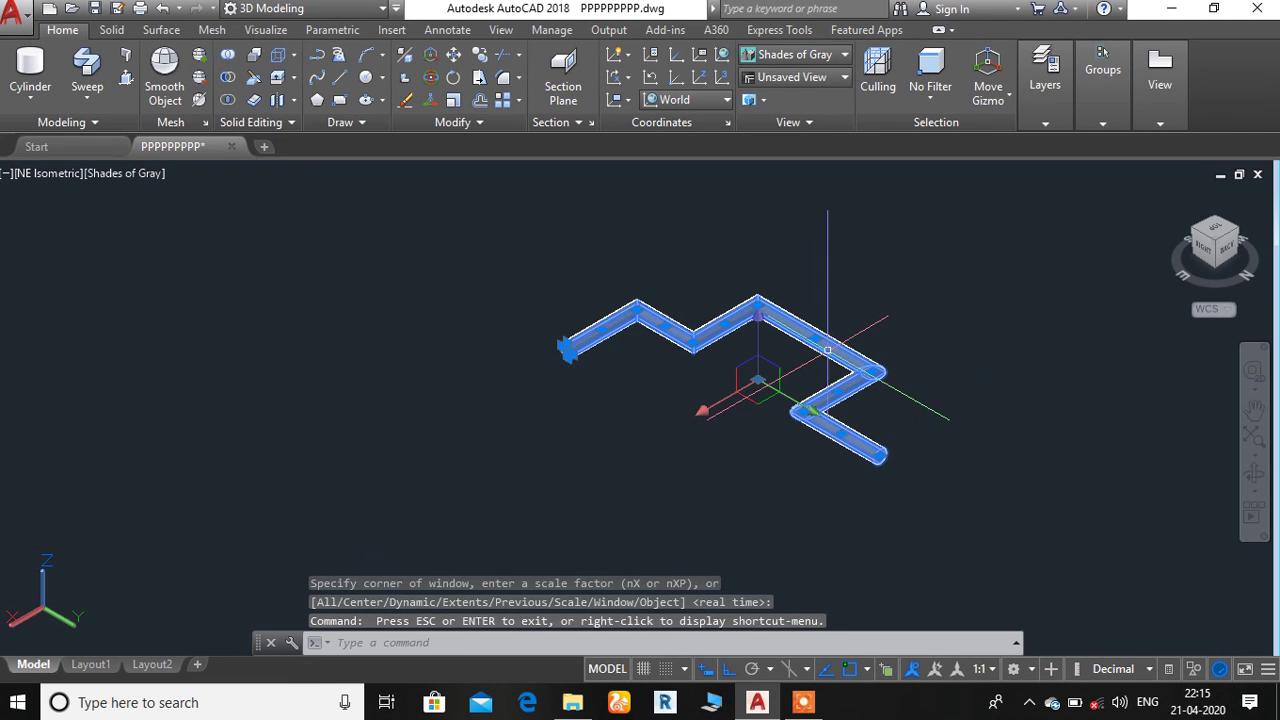
key(Delete)
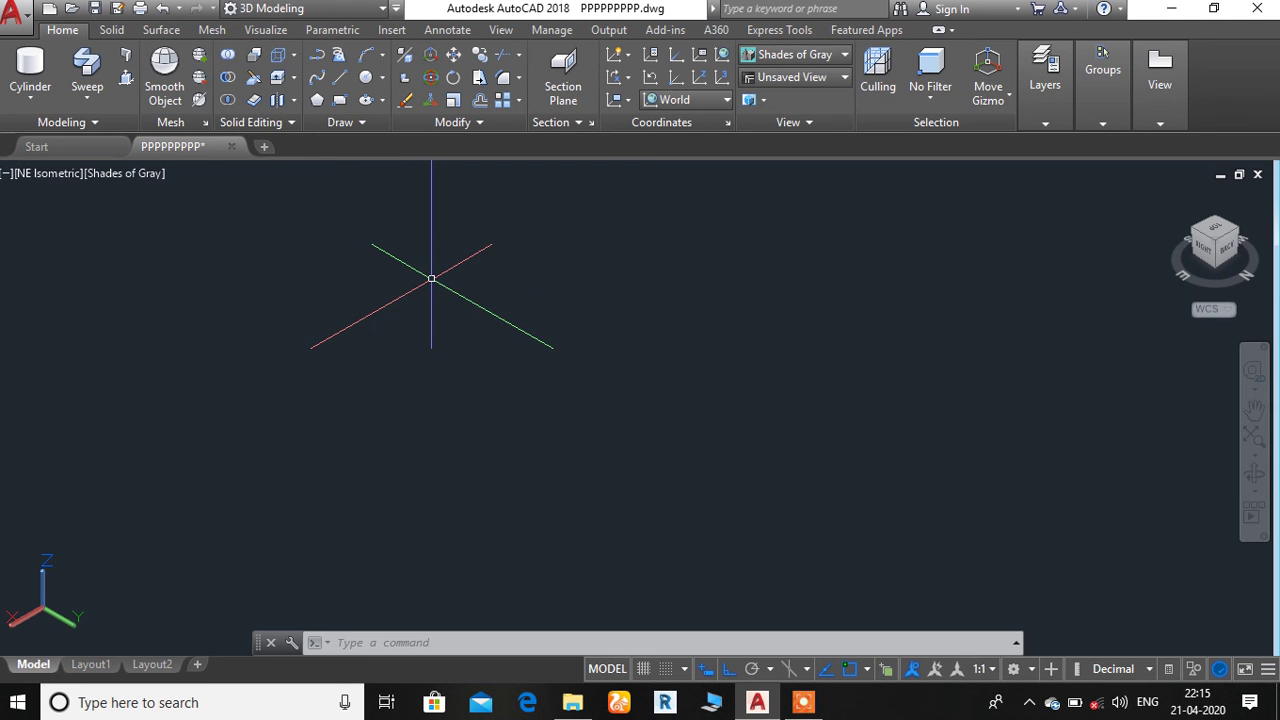
Draw an elongated rectangle flat on the ground plane, its long sides parallel to the Y axis.
key(Return)
click(431, 279)
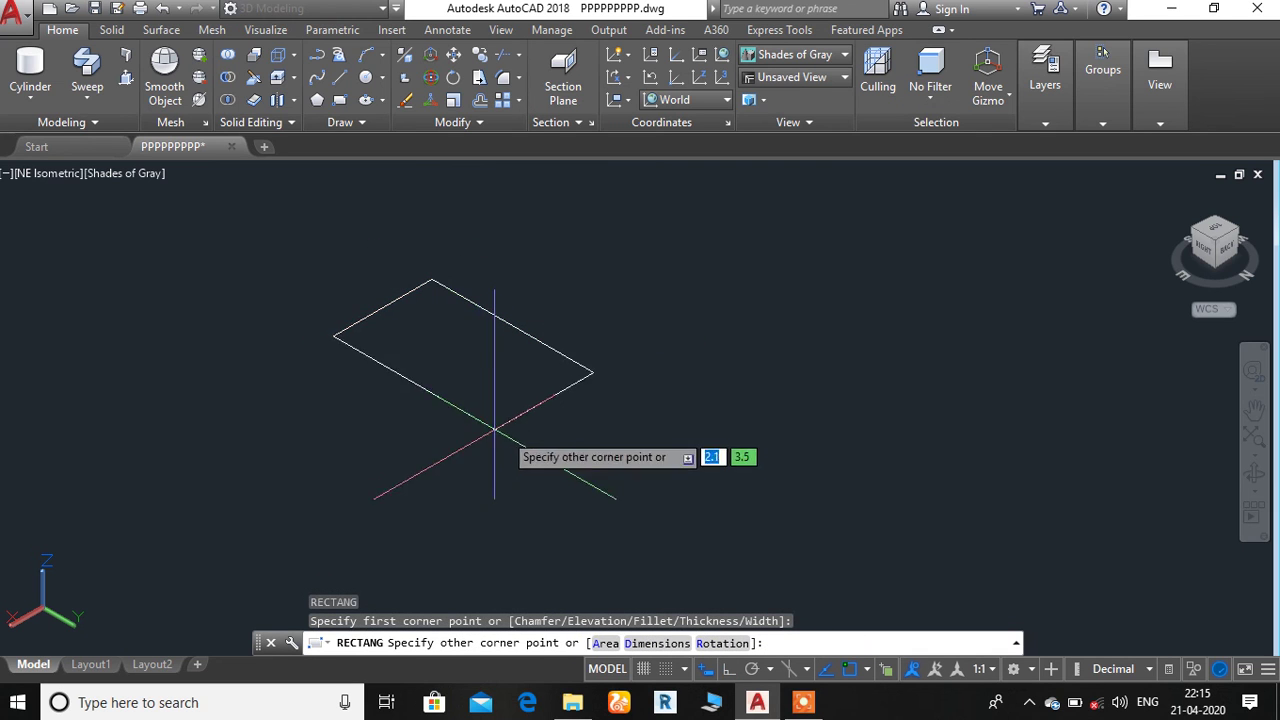
click(733, 350)
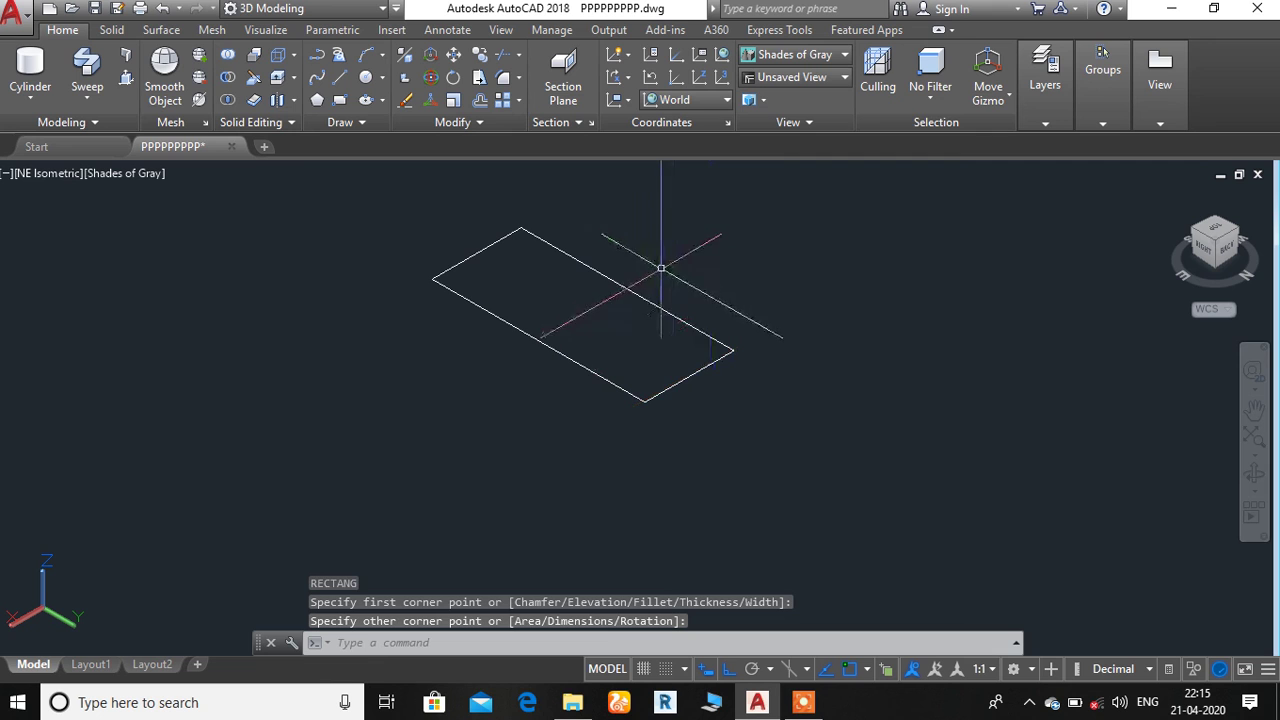
Presspull the area inside the rectangle upward into a solid box.
click(126, 78)
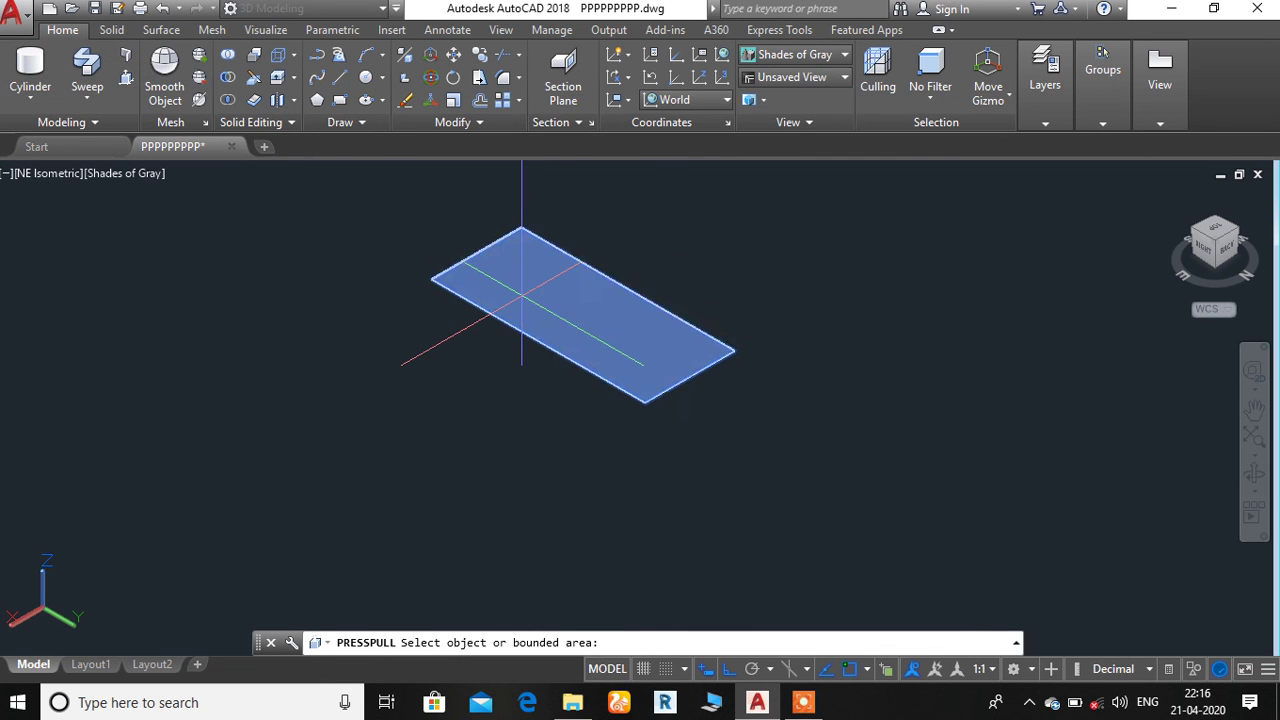
click(521, 290)
click(616, 332)
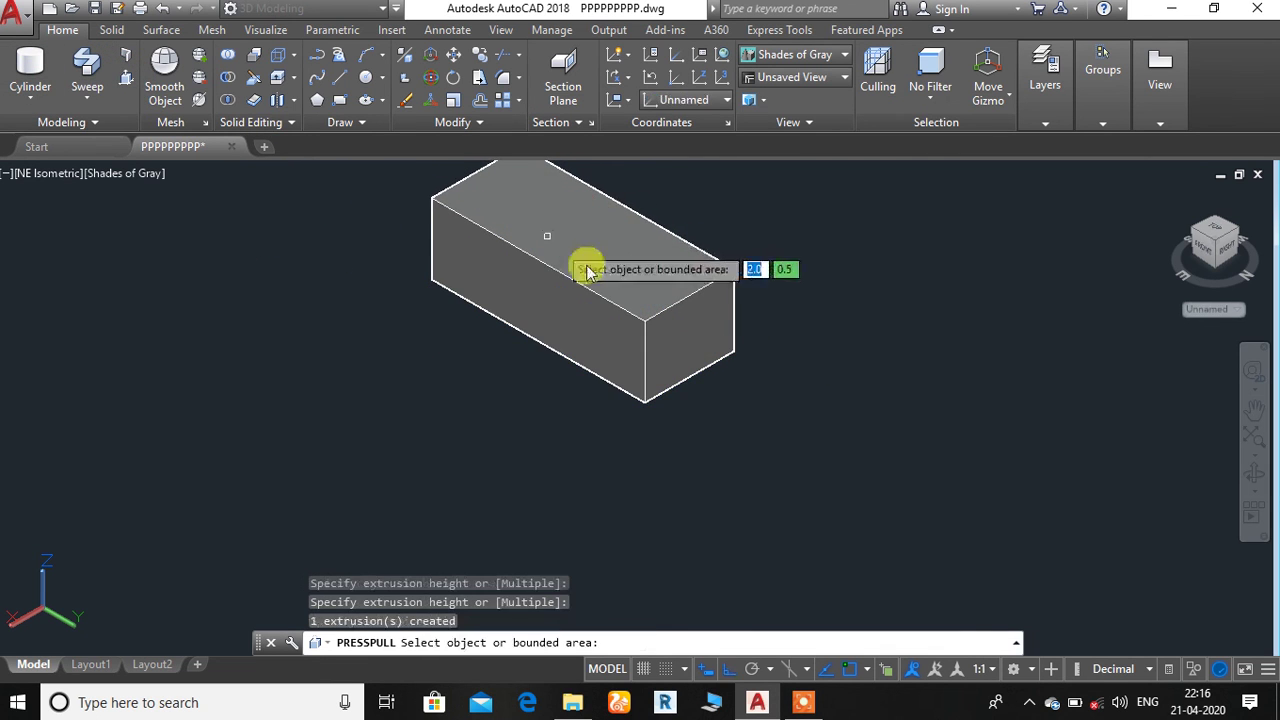
key(Return)
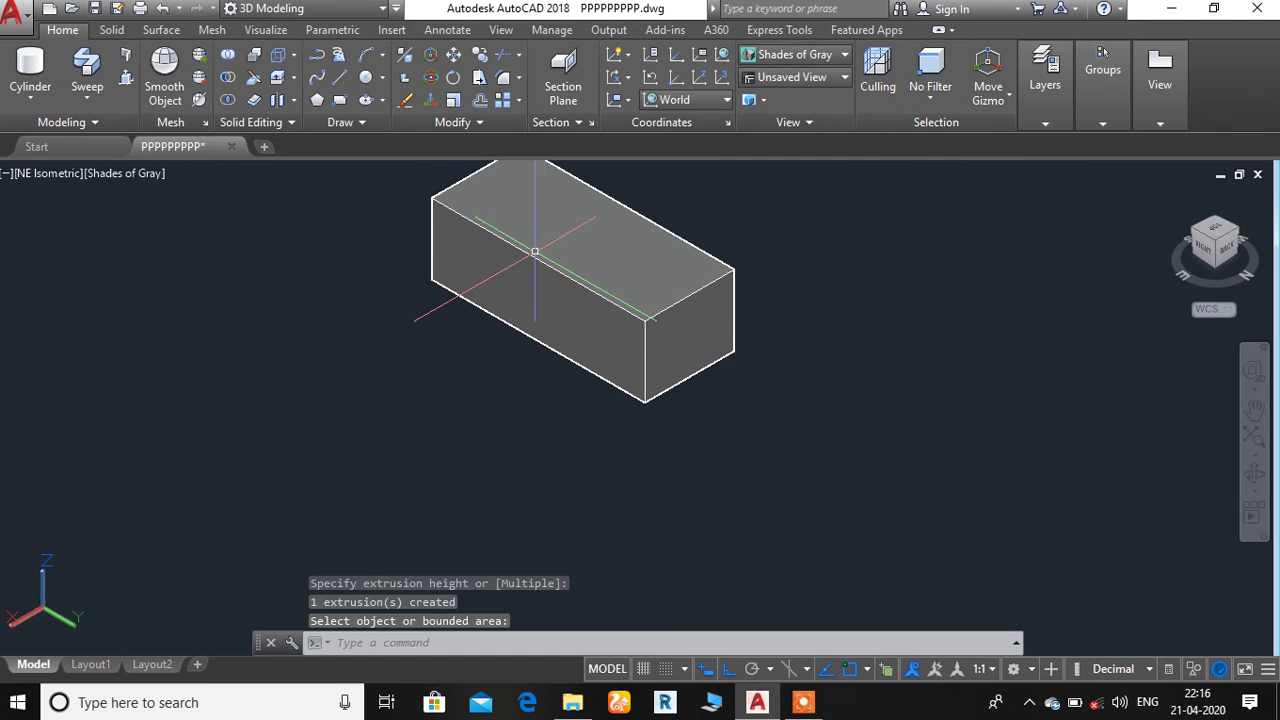
Move the box off its source rectangle so the two sit apart, and select the box.
click(556, 243)
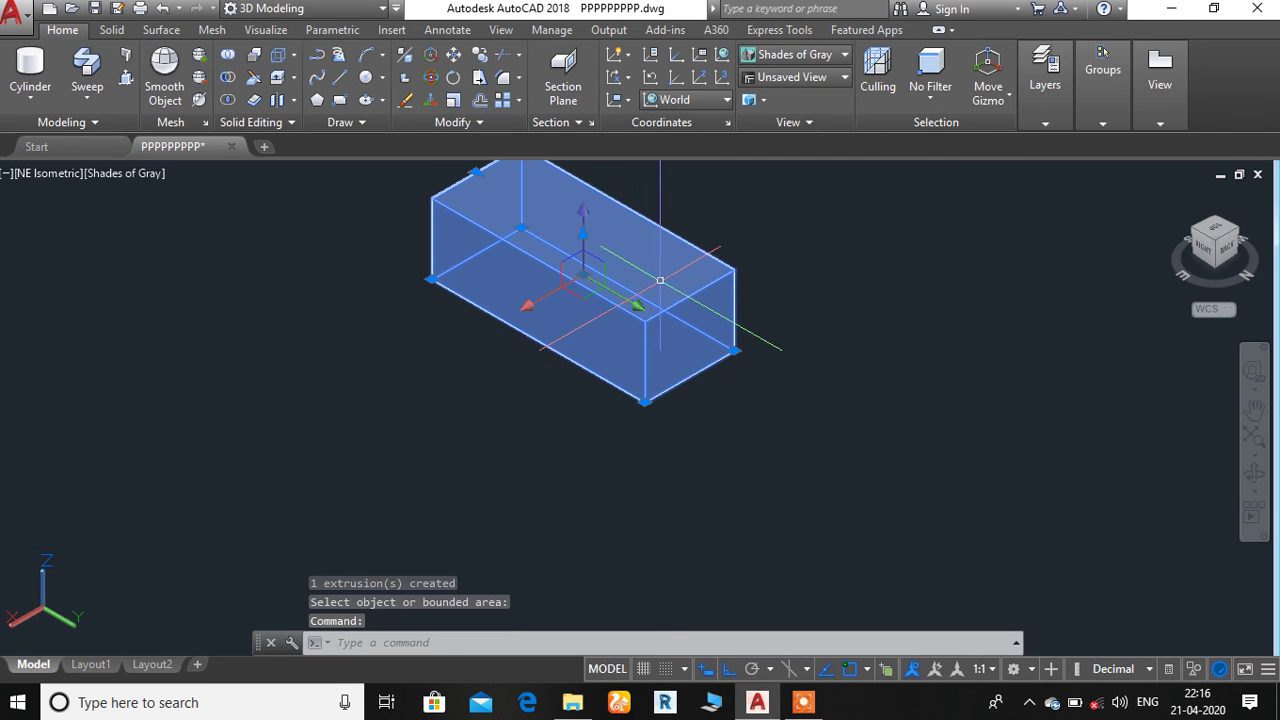
key(Escape)
drag(625, 340, 560, 456)
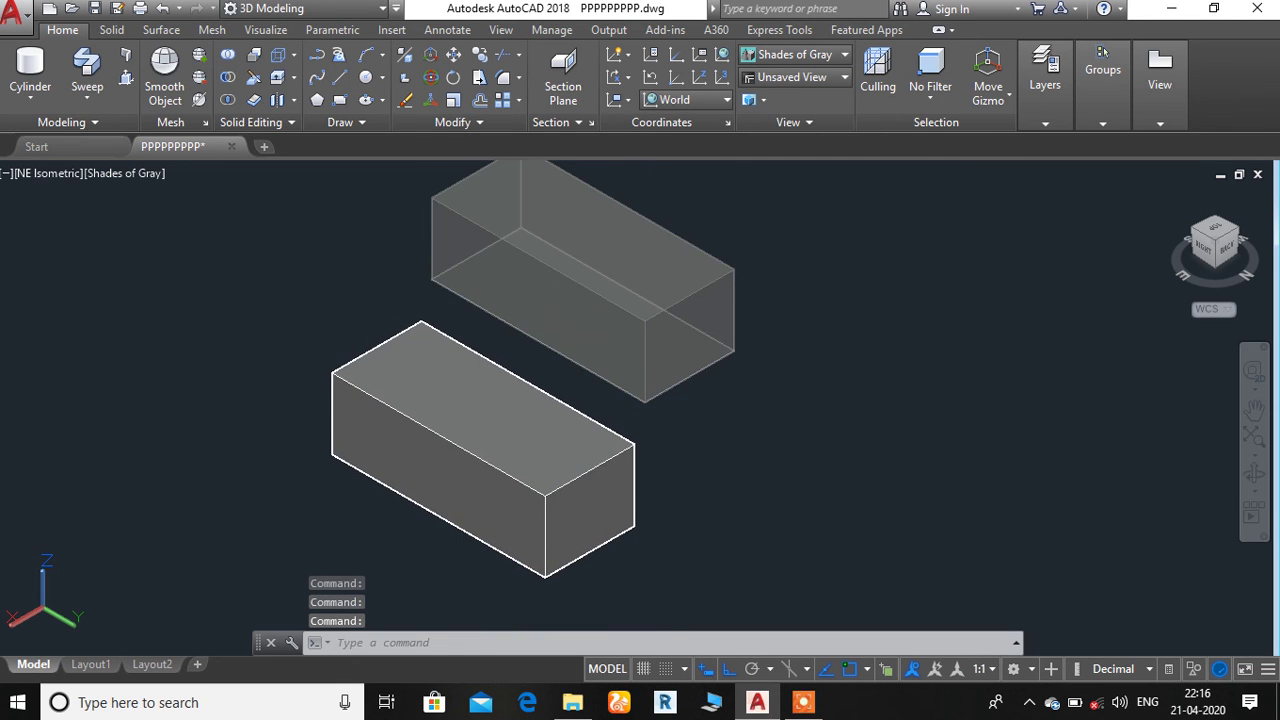
click(537, 436)
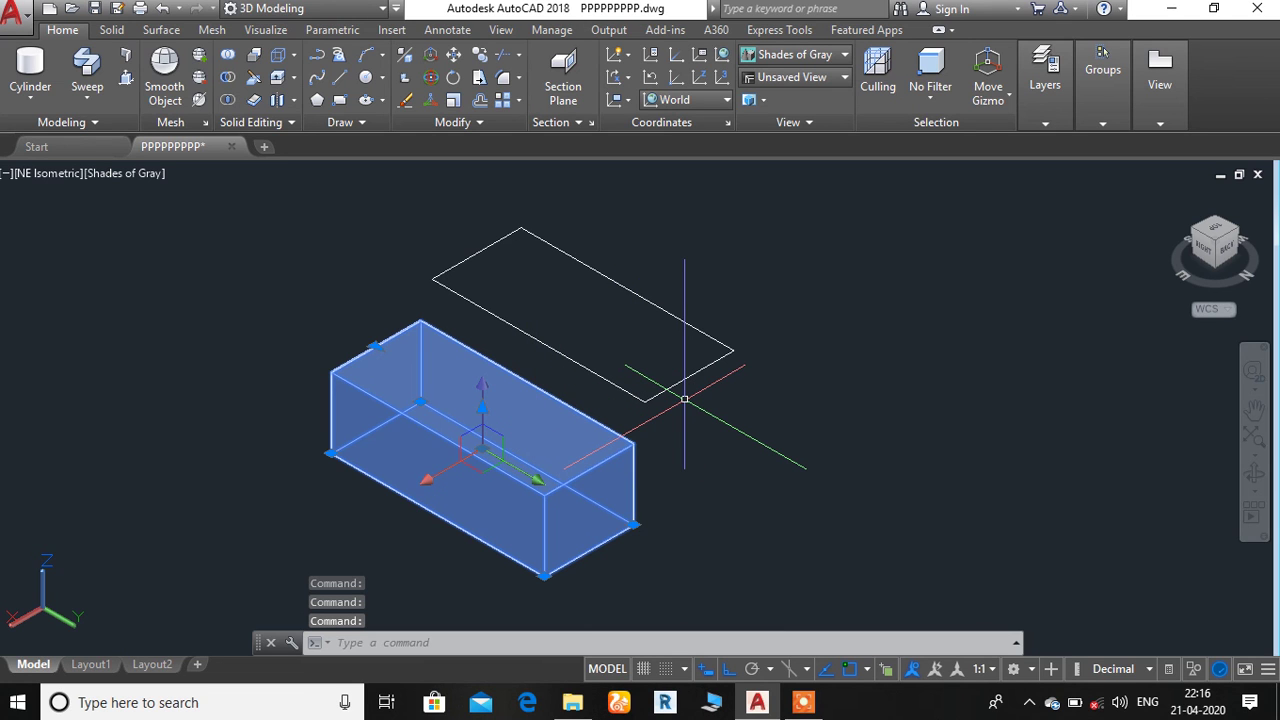
Try to combine the box and the rectangle with Union.
click(229, 57)
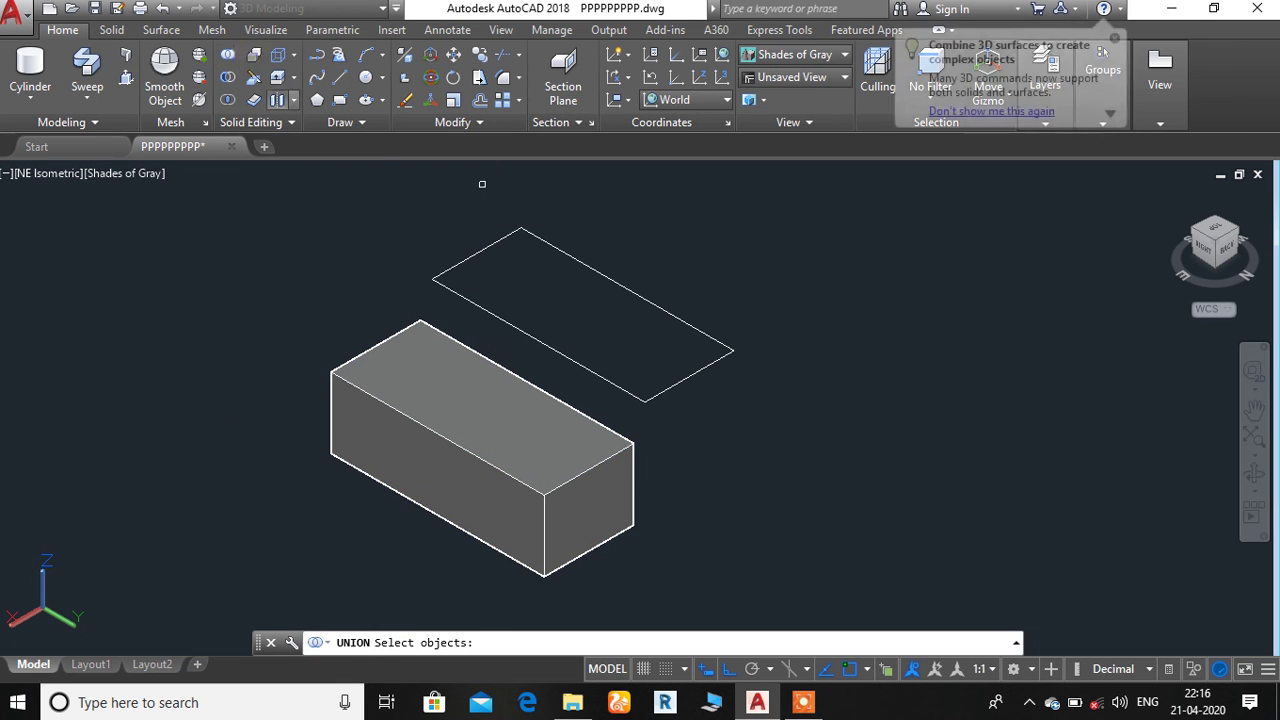
click(782, 290)
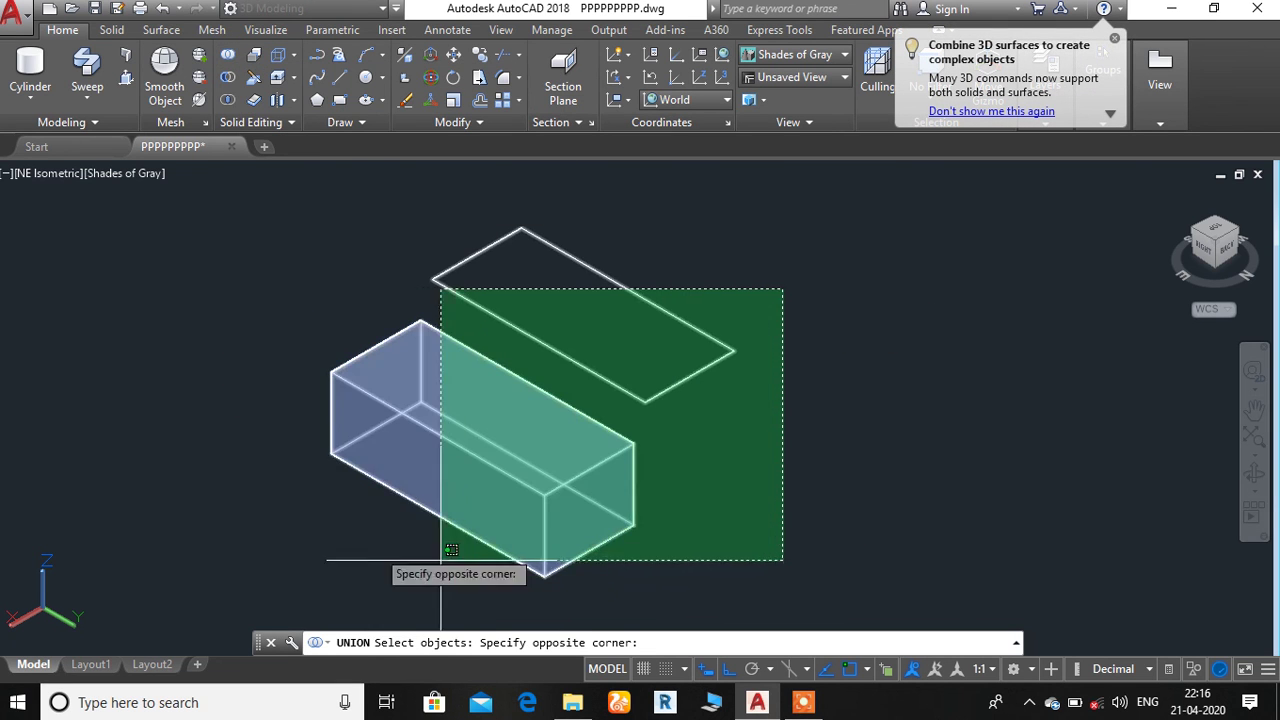
click(250, 542)
key(Return)
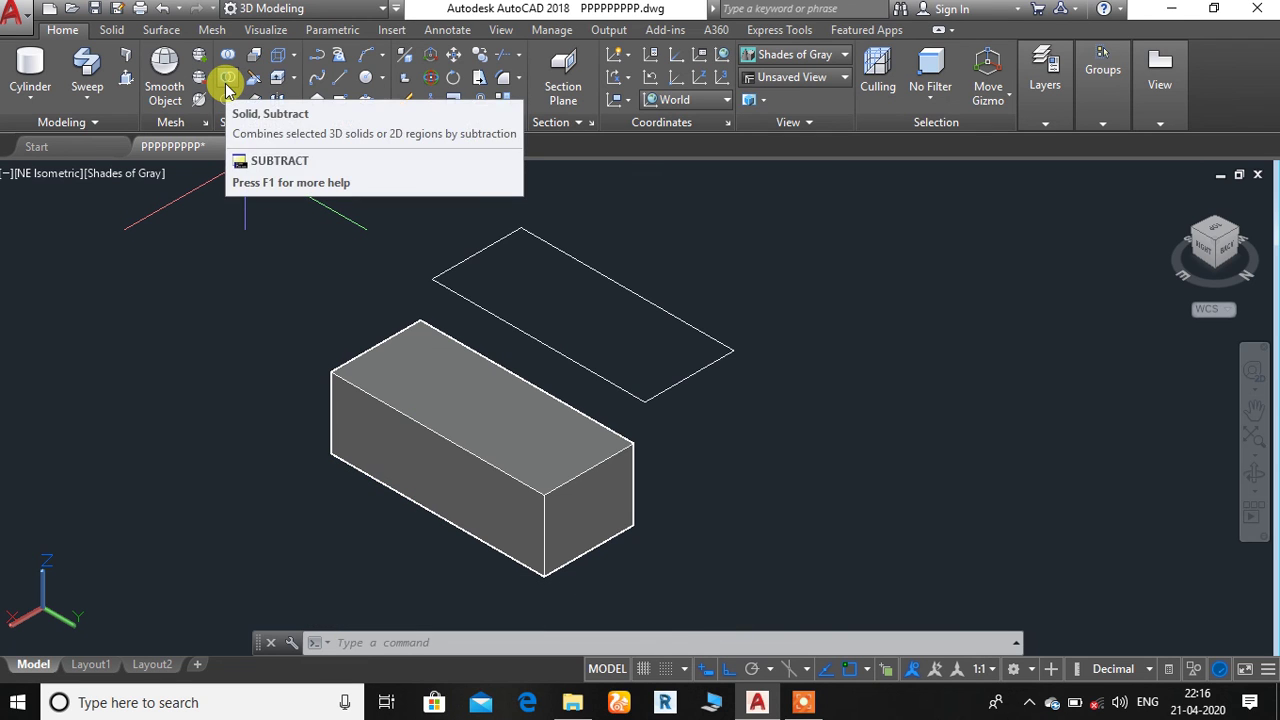
Rotate the box a quarter turn about its lengthwise Y axis with 3D Rotate.
click(433, 79)
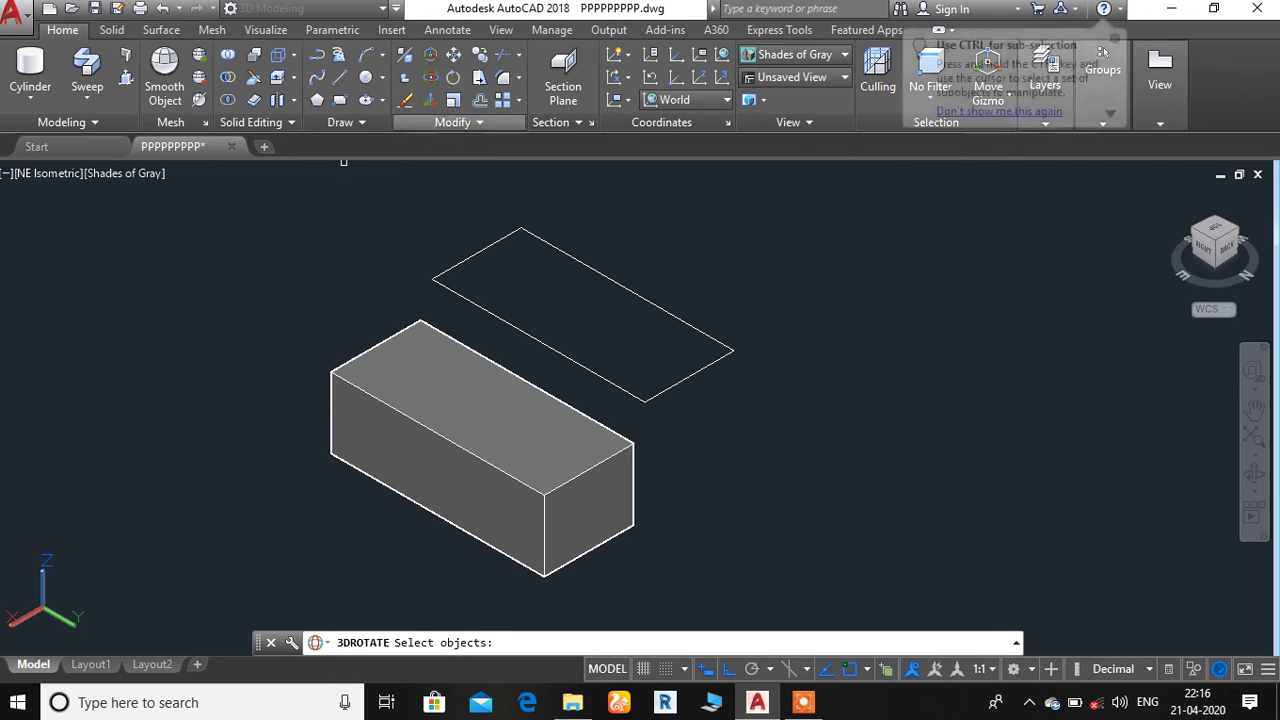
click(498, 420)
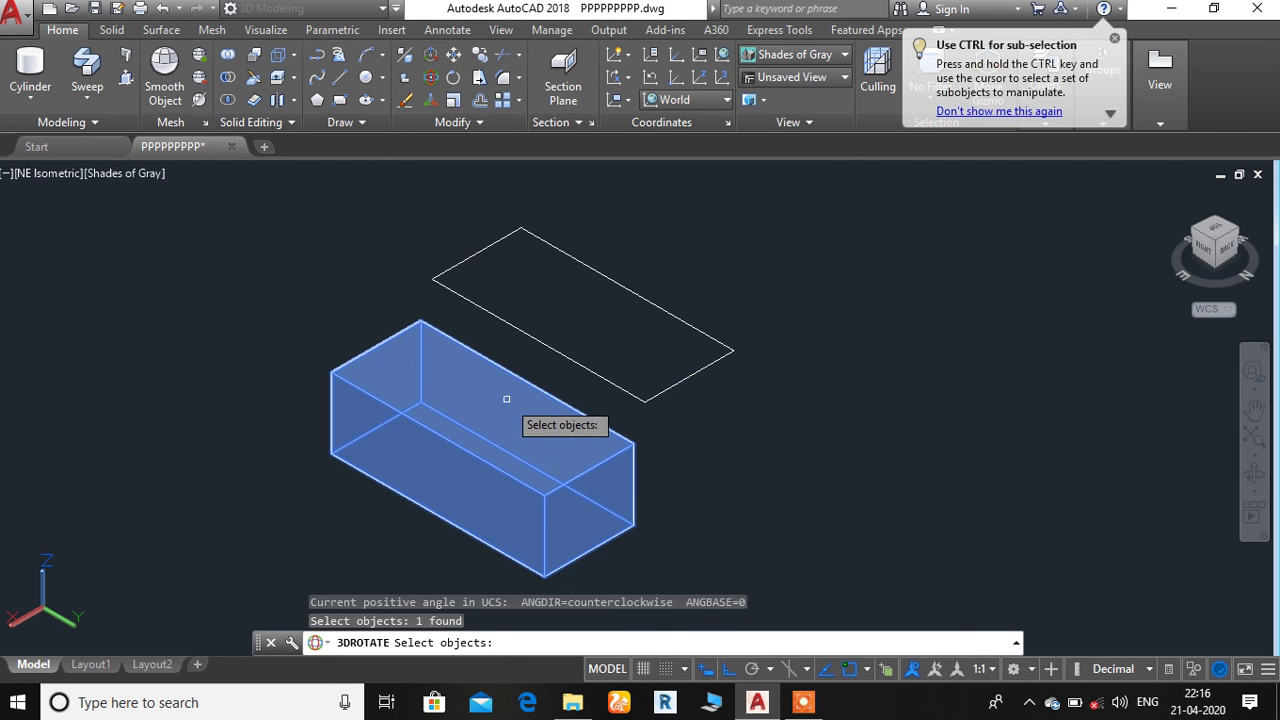
key(Return)
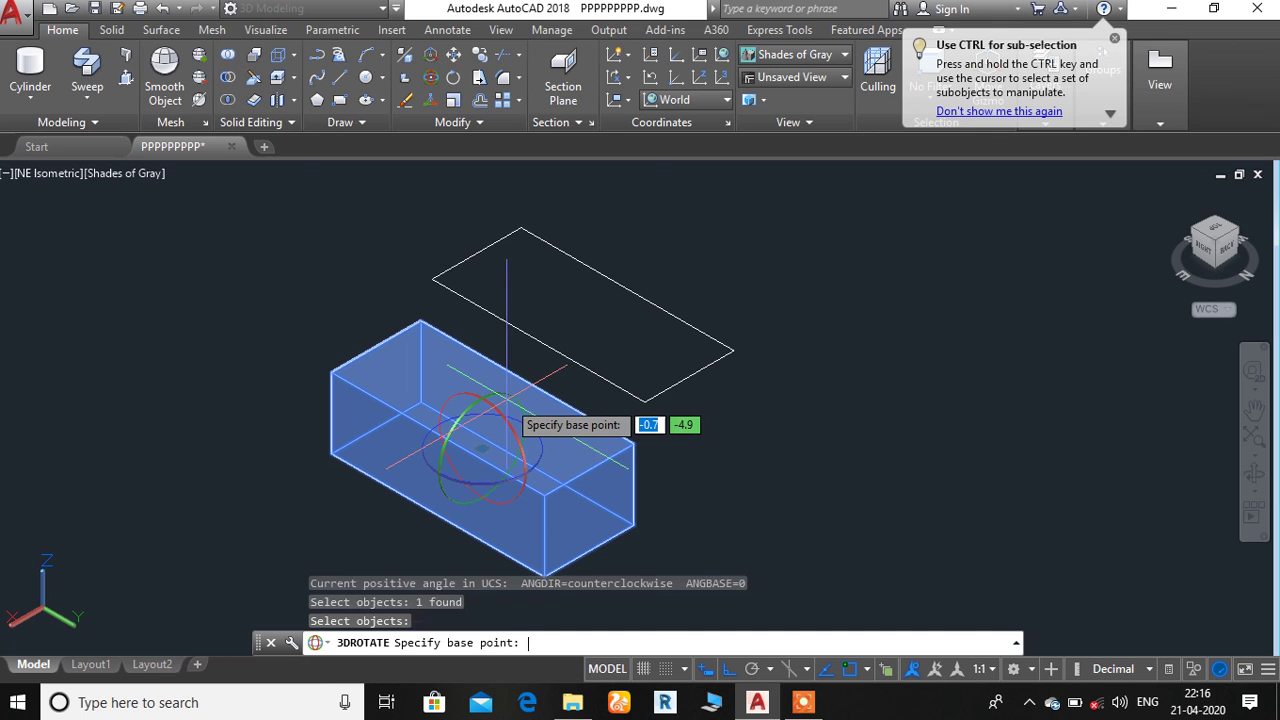
click(492, 397)
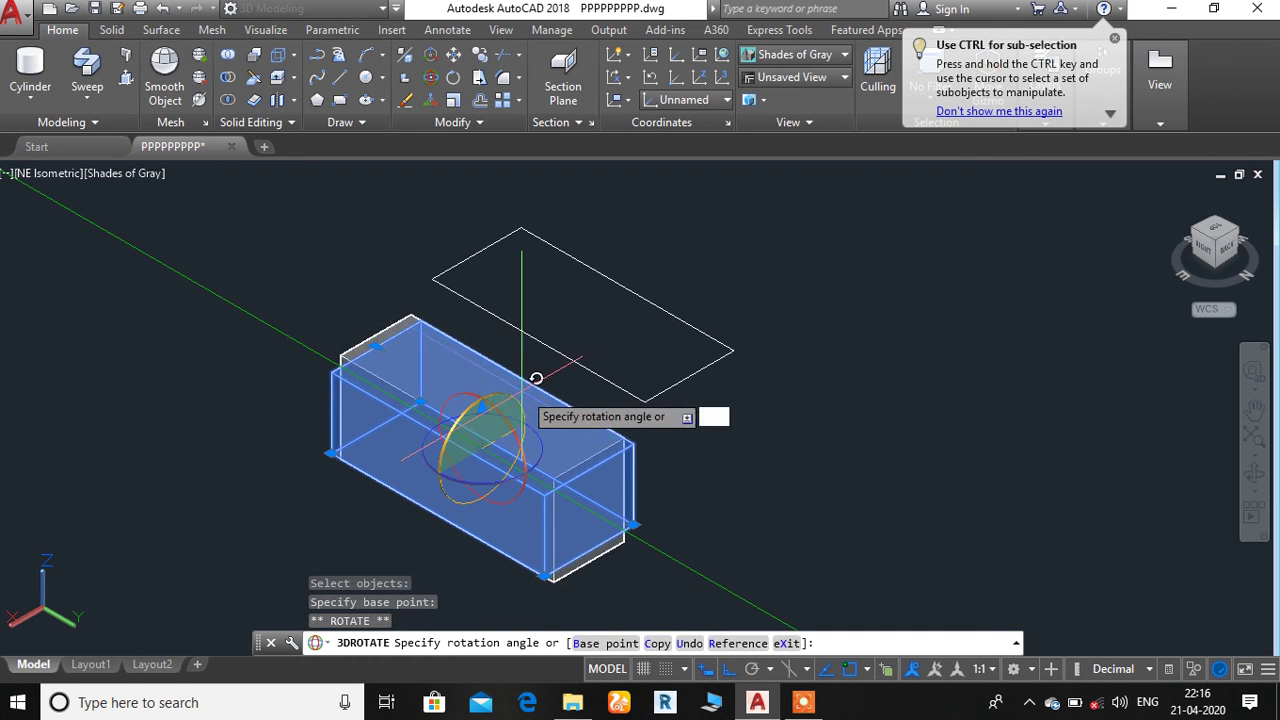
click(503, 564)
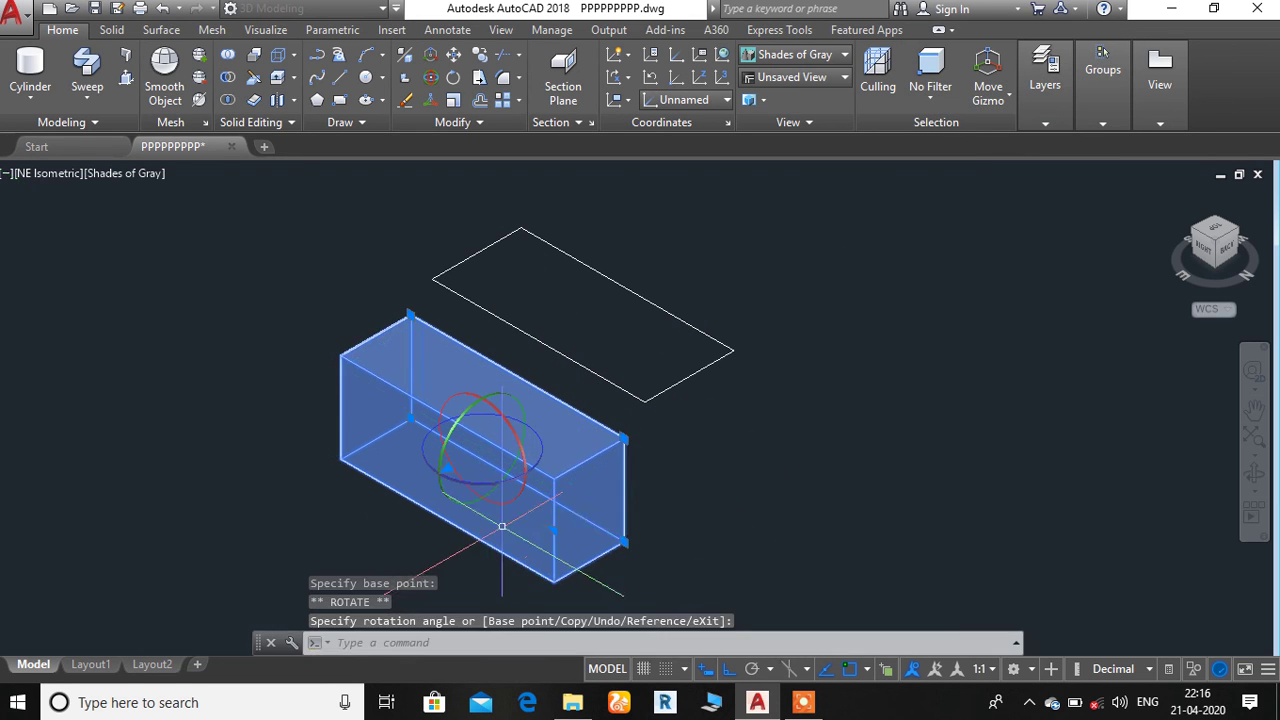
Rotate the box a quarter turn about the X axis so that it stands upright.
click(527, 482)
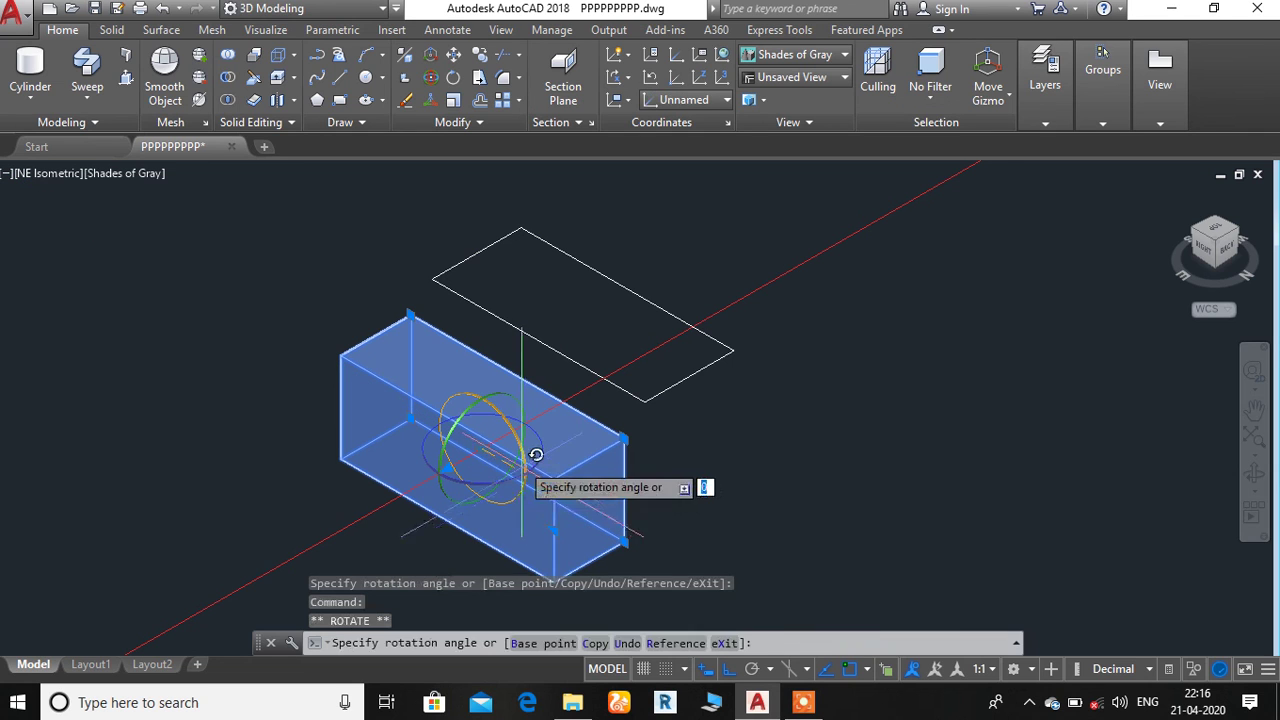
click(480, 378)
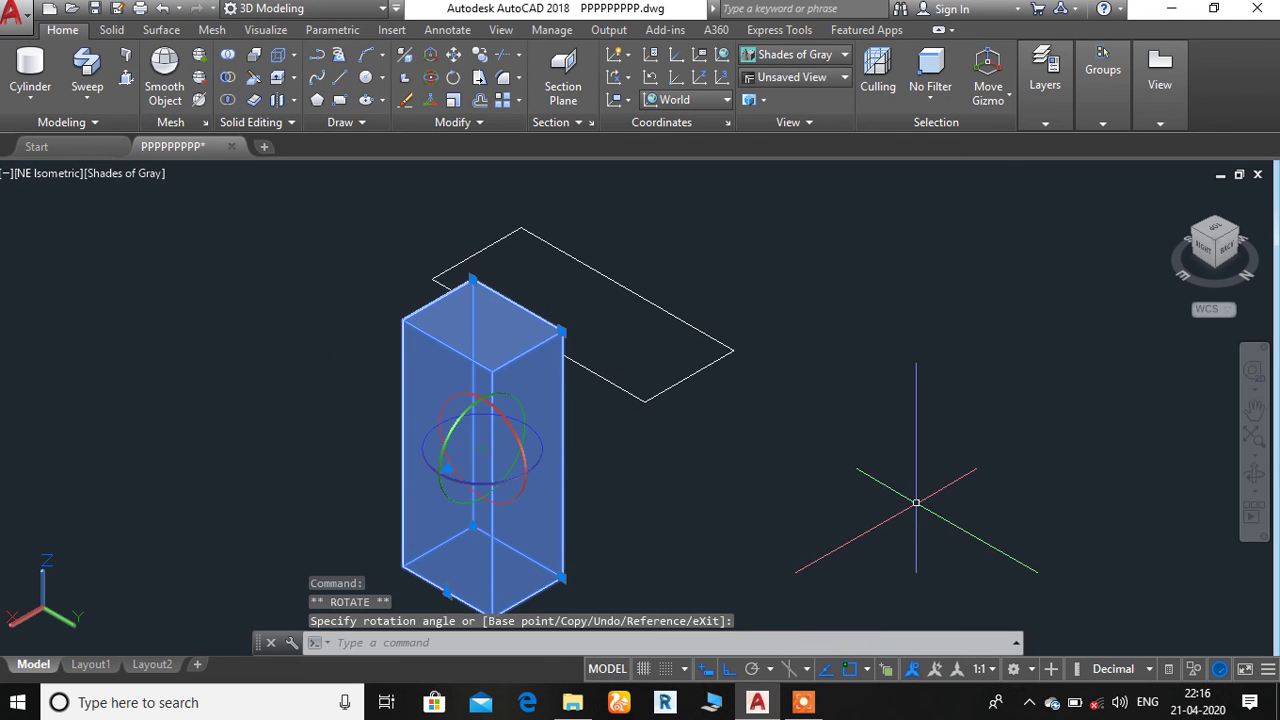
key(Escape)
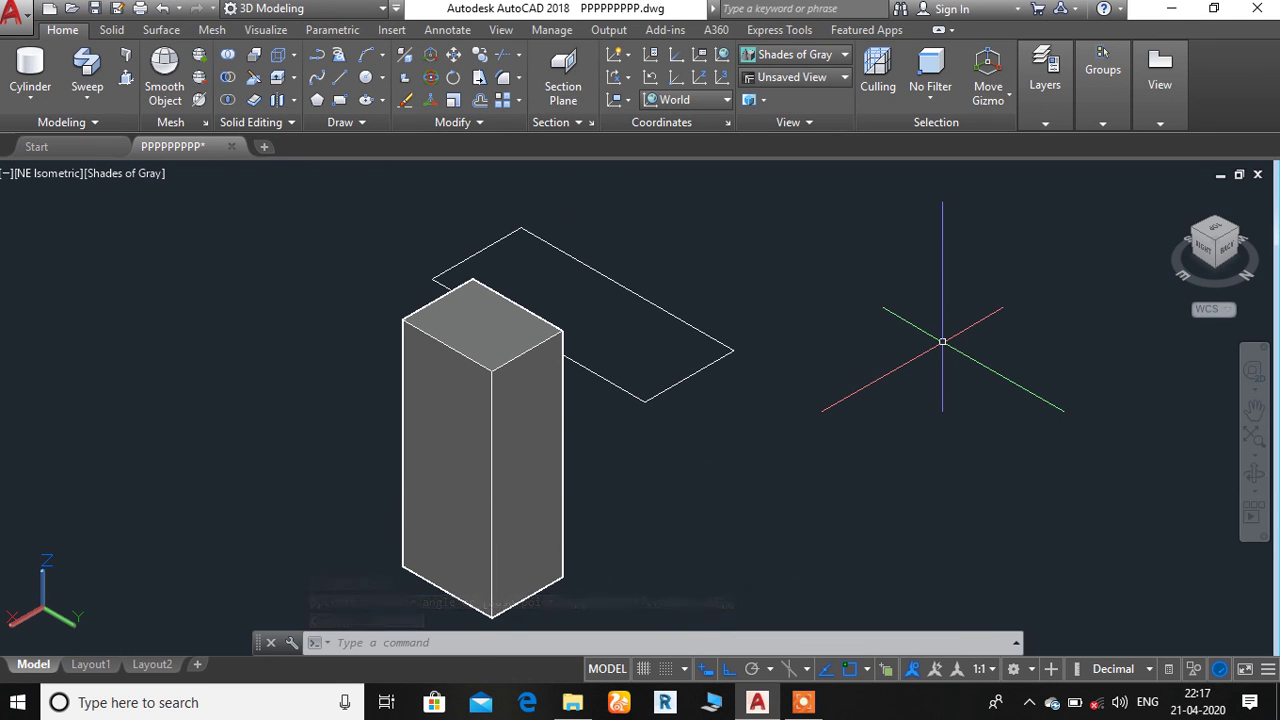
Erase the upright box and the flat rectangle from the drawing.
key(ctrl+a)
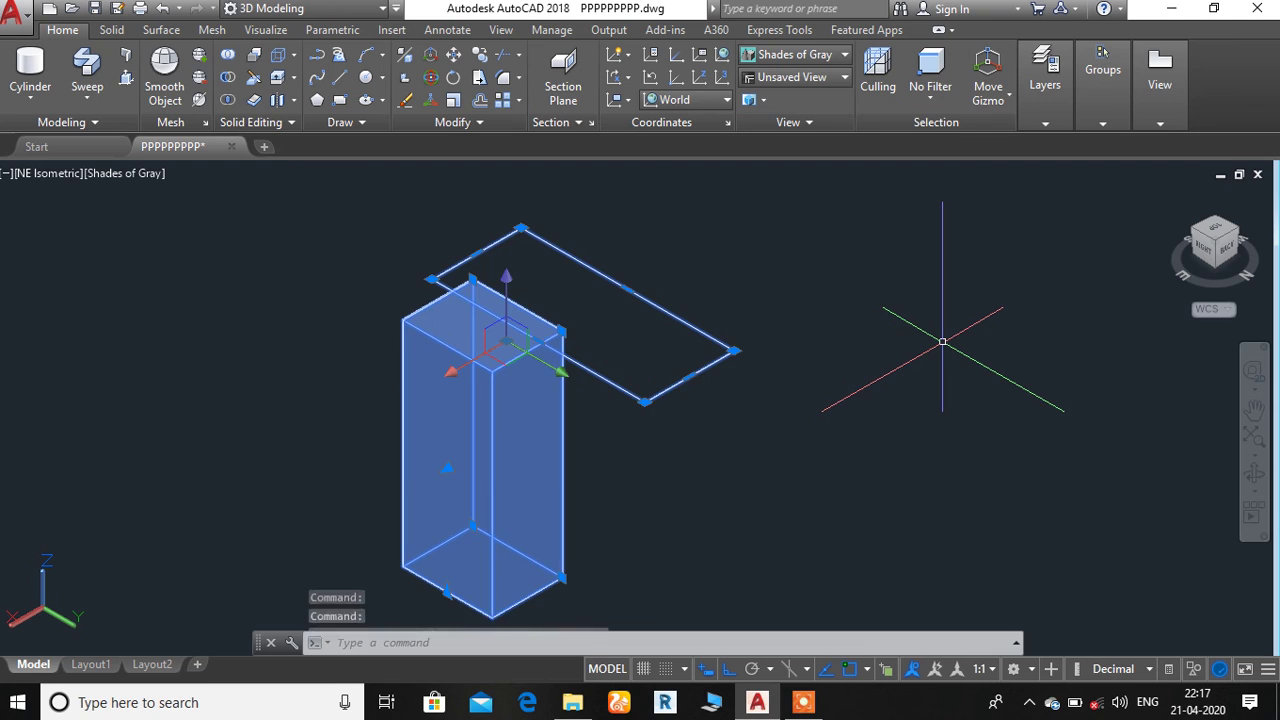
key(Delete)
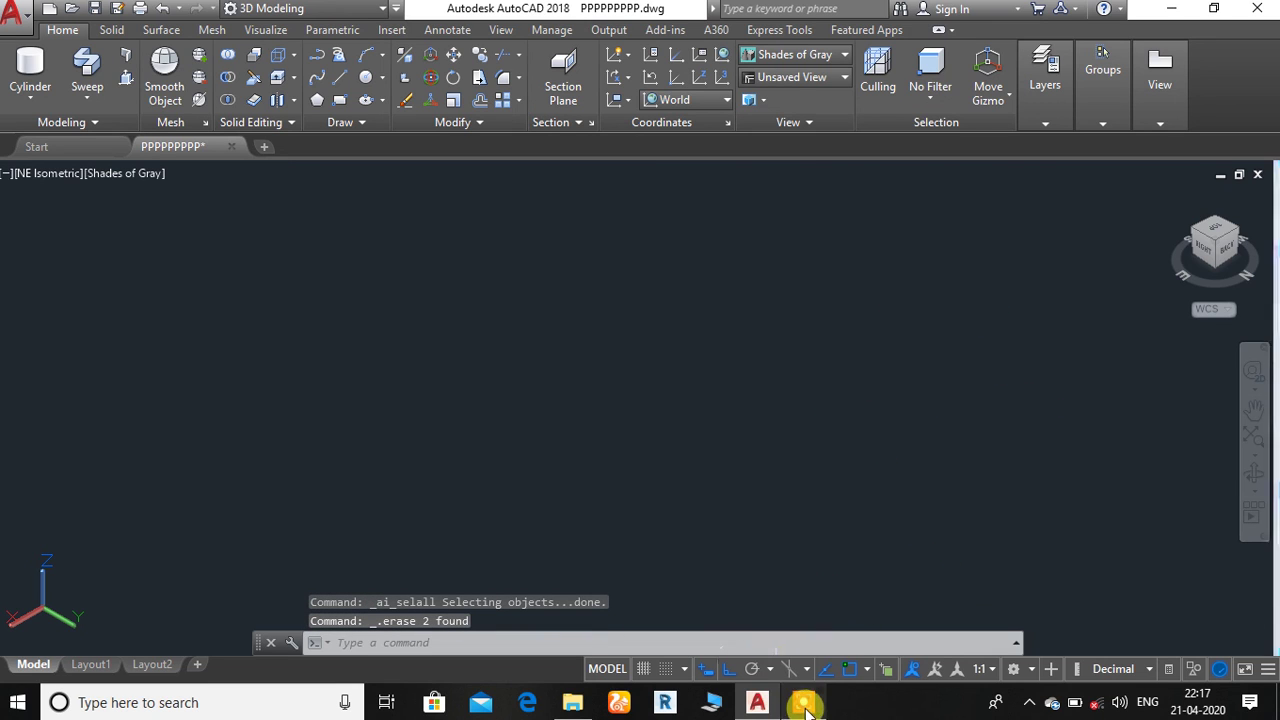